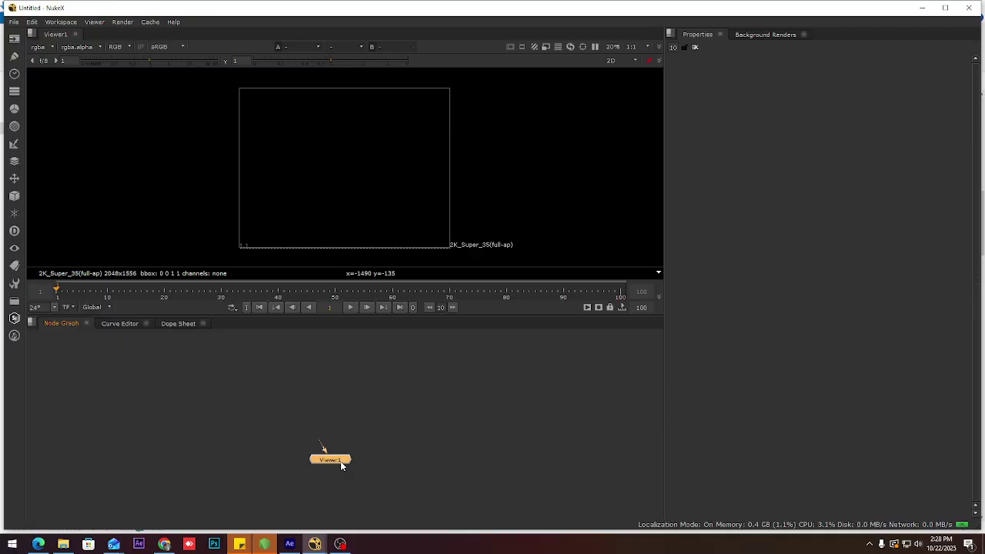
Deselect the Viewer1 node and open Paint with a blank canvas.
{"action": "left_click_drag", "start_coordinate": [341, 463], "coordinate": [341, 473]}
{"action": "left_click", "coordinate": [333, 411]}
{"action": "key", "text": "super"}
{"action": "type", "text": "paint"}
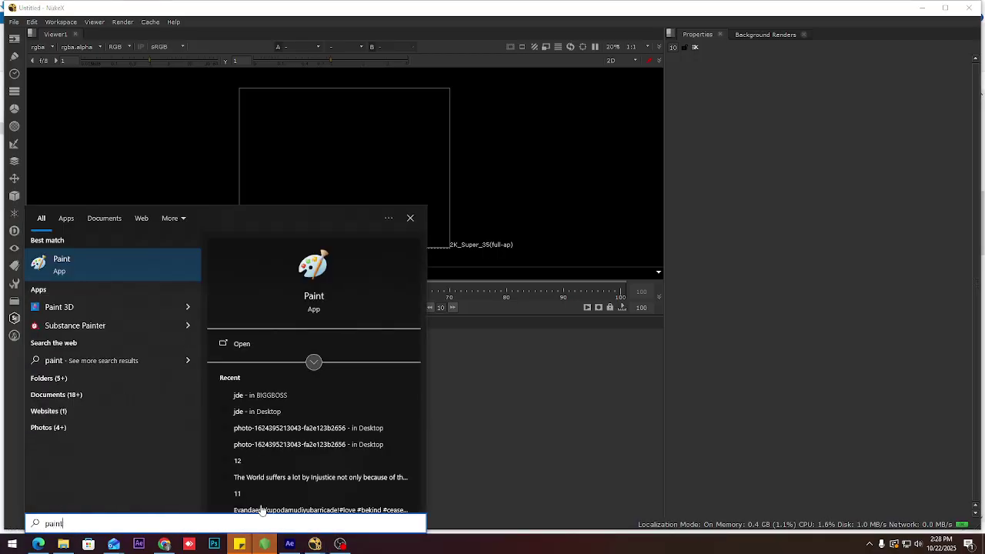
{"action": "left_click", "coordinate": [137, 266]}
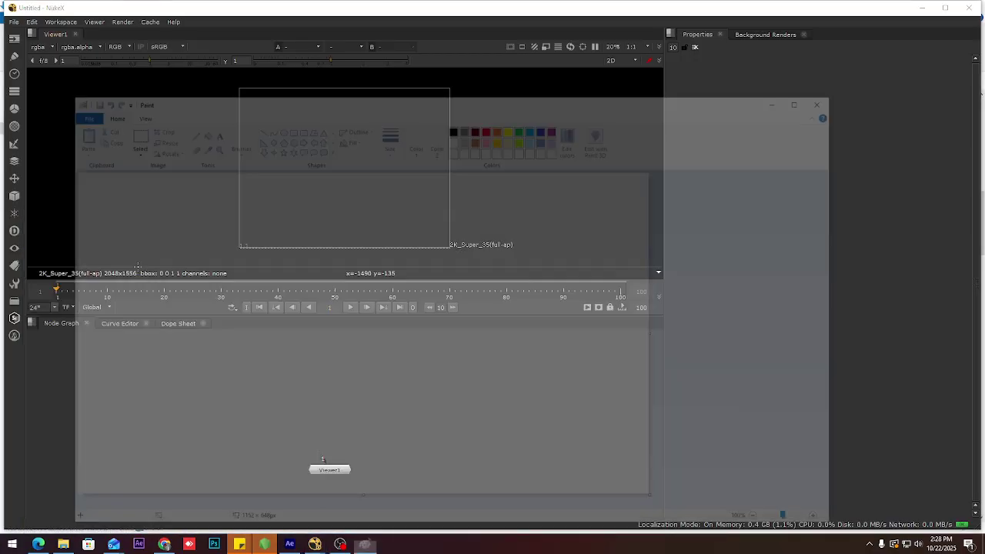
Draw three stacked rectangles on the canvas and label them L1, L2 and L3 from lowest to highest.
{"action": "mouse_move", "coordinate": [249, 227]}
{"action": "left_mouse_down"}
{"action": "mouse_move", "coordinate": [347, 226]}
{"action": "mouse_move", "coordinate": [370, 248]}
{"action": "mouse_move", "coordinate": [246, 245]}
{"action": "mouse_move", "coordinate": [257, 225]}
{"action": "left_mouse_up"}
{"action": "mouse_move", "coordinate": [254, 262]}
{"action": "left_mouse_down"}
{"action": "mouse_move", "coordinate": [372, 262]}
{"action": "mouse_move", "coordinate": [370, 289]}
{"action": "mouse_move", "coordinate": [240, 289]}
{"action": "mouse_move", "coordinate": [242, 266]}
{"action": "mouse_move", "coordinate": [256, 262]}
{"action": "left_mouse_up"}
{"action": "mouse_move", "coordinate": [245, 302]}
{"action": "left_mouse_down"}
{"action": "mouse_move", "coordinate": [348, 301]}
{"action": "mouse_move", "coordinate": [374, 311]}
{"action": "mouse_move", "coordinate": [286, 333]}
{"action": "mouse_move", "coordinate": [245, 318]}
{"action": "mouse_move", "coordinate": [251, 306]}
{"action": "mouse_move", "coordinate": [290, 328]}
{"action": "left_mouse_up"}
{"action": "left_click_drag", "start_coordinate": [265, 271], "coordinate": [266, 285]}
{"action": "left_click_drag", "start_coordinate": [266, 285], "coordinate": [310, 282]}
{"action": "mouse_move", "coordinate": [286, 240]}
{"action": "left_mouse_down"}
{"action": "mouse_move", "coordinate": [308, 248]}
{"action": "mouse_move", "coordinate": [328, 238]}
{"action": "mouse_move", "coordinate": [336, 253]}
{"action": "left_mouse_up"}
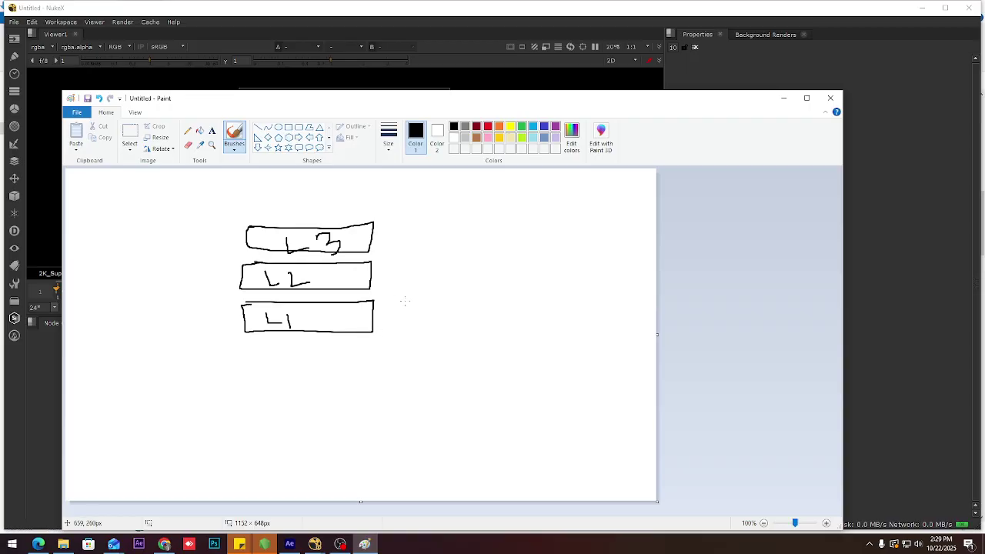
Draw an arrow pointing right beside each of the three layer boxes and write AE above the stack.
{"action": "left_click_drag", "start_coordinate": [380, 313], "coordinate": [390, 313]}
{"action": "mouse_move", "coordinate": [387, 235]}
{"action": "left_mouse_down"}
{"action": "mouse_move", "coordinate": [416, 227]}
{"action": "mouse_move", "coordinate": [419, 243]}
{"action": "left_mouse_up"}
{"action": "mouse_move", "coordinate": [400, 310]}
{"action": "left_mouse_down"}
{"action": "mouse_move", "coordinate": [416, 309]}
{"action": "mouse_move", "coordinate": [410, 326]}
{"action": "left_mouse_up"}
{"action": "mouse_move", "coordinate": [388, 275]}
{"action": "left_mouse_down"}
{"action": "mouse_move", "coordinate": [417, 268]}
{"action": "mouse_move", "coordinate": [410, 288]}
{"action": "left_mouse_up"}
{"action": "mouse_move", "coordinate": [299, 218]}
{"action": "left_mouse_down"}
{"action": "mouse_move", "coordinate": [300, 197]}
{"action": "mouse_move", "coordinate": [325, 207]}
{"action": "mouse_move", "coordinate": [345, 189]}
{"action": "left_mouse_up"}
{"action": "mouse_move", "coordinate": [340, 187]}
{"action": "left_mouse_down"}
{"action": "mouse_move", "coordinate": [346, 180]}
{"action": "mouse_move", "coordinate": [362, 199]}
{"action": "mouse_move", "coordinate": [385, 193]}
{"action": "left_mouse_up"}
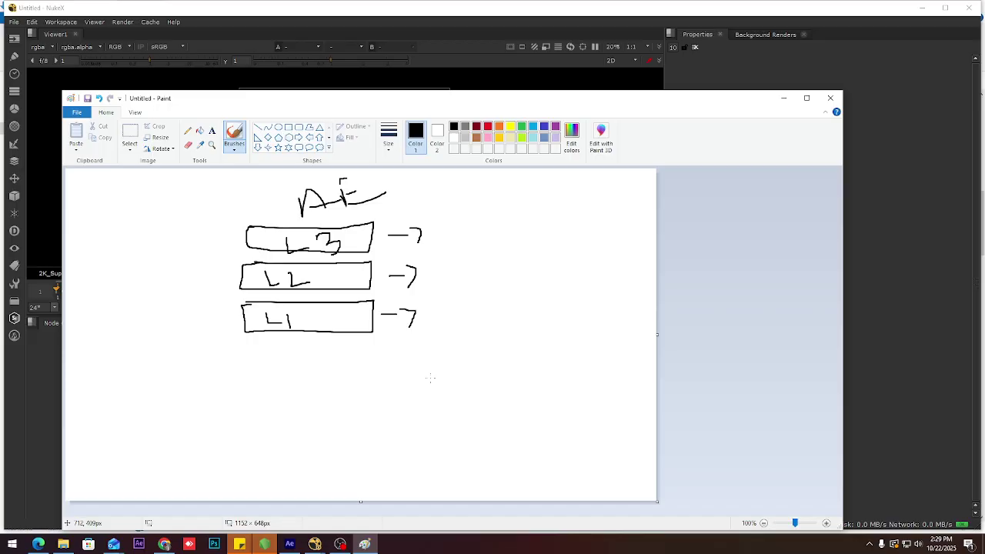
Erase part of the L3 box outline and pencil a small node diagram with two branching lines and a BG label below the boxes.
{"action": "left_click", "coordinate": [187, 144]}
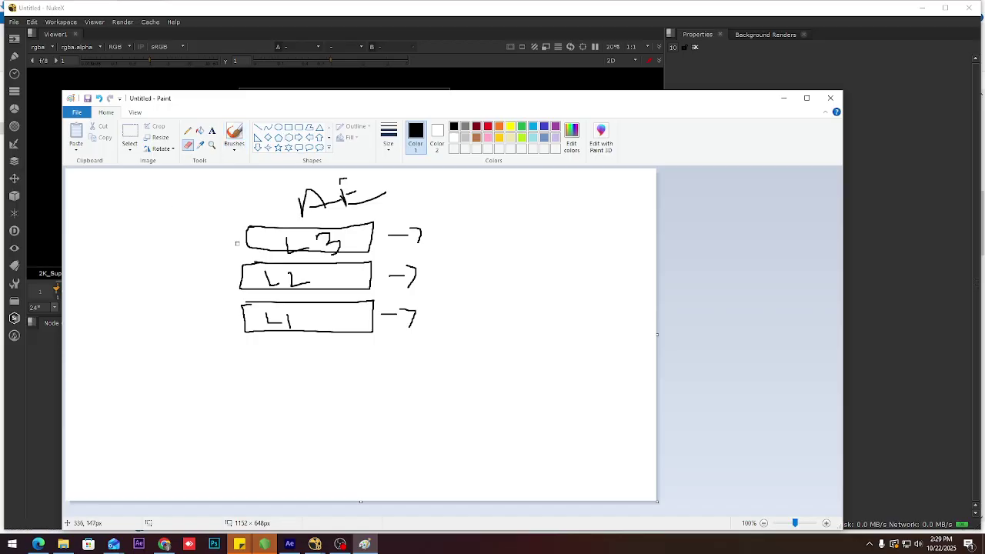
{"action": "left_click_drag", "start_coordinate": [283, 226], "coordinate": [250, 228]}
{"action": "left_click", "coordinate": [187, 131]}
{"action": "mouse_move", "coordinate": [190, 391]}
{"action": "left_mouse_down"}
{"action": "mouse_move", "coordinate": [239, 393]}
{"action": "mouse_move", "coordinate": [214, 402]}
{"action": "mouse_move", "coordinate": [184, 396]}
{"action": "mouse_move", "coordinate": [195, 391]}
{"action": "left_mouse_up"}
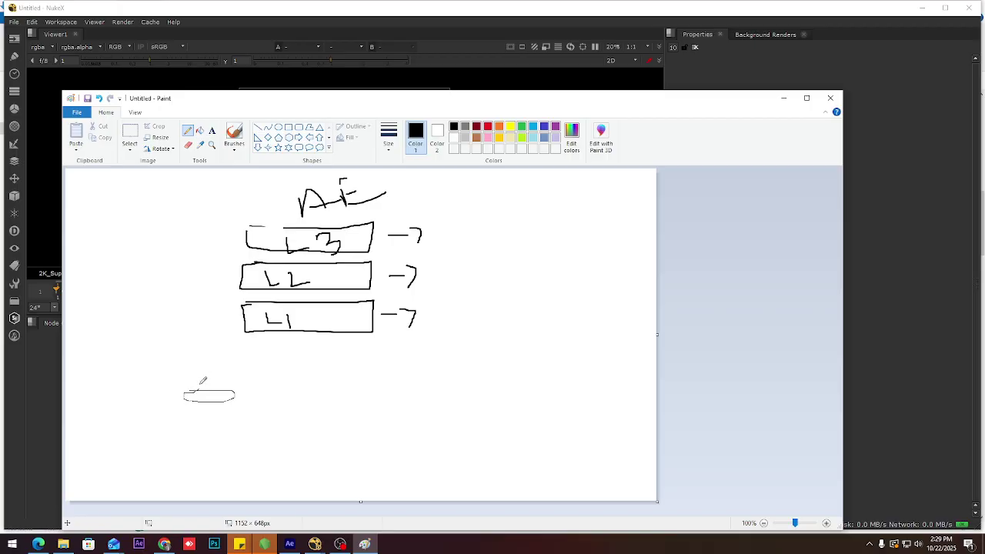
{"action": "mouse_move", "coordinate": [182, 373]}
{"action": "left_mouse_down"}
{"action": "mouse_move", "coordinate": [207, 389]}
{"action": "mouse_move", "coordinate": [260, 355]}
{"action": "mouse_move", "coordinate": [292, 361]}
{"action": "mouse_move", "coordinate": [220, 371]}
{"action": "mouse_move", "coordinate": [232, 358]}
{"action": "left_mouse_up"}
{"action": "left_click_drag", "start_coordinate": [232, 380], "coordinate": [265, 402]}
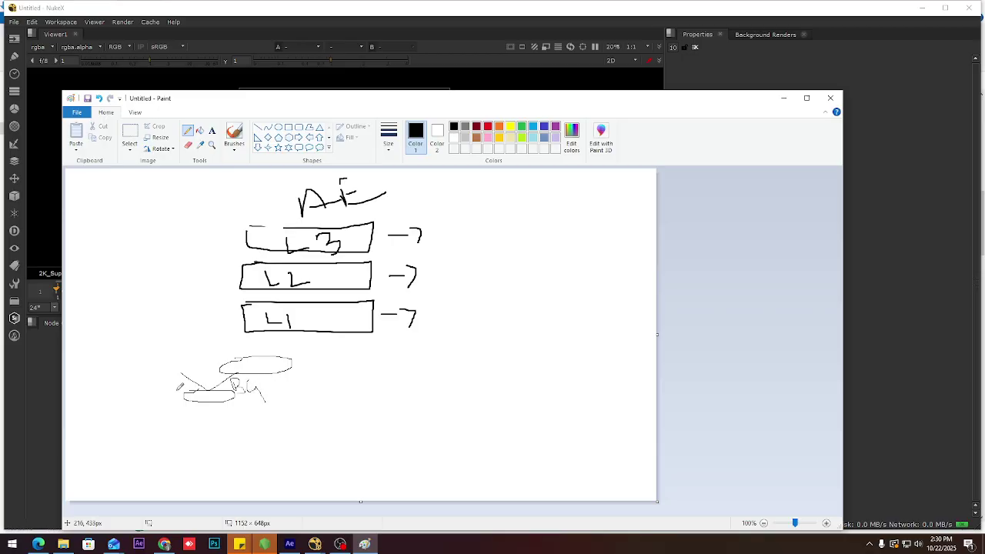
{"action": "left_click_drag", "start_coordinate": [157, 386], "coordinate": [160, 394]}
{"action": "left_click_drag", "start_coordinate": [158, 386], "coordinate": [180, 392]}
{"action": "left_click_drag", "start_coordinate": [258, 386], "coordinate": [268, 383]}
Minimize Paint to return to NukeX and move the Viewer1 node slightly in the node graph.
{"action": "left_click", "coordinate": [784, 100]}
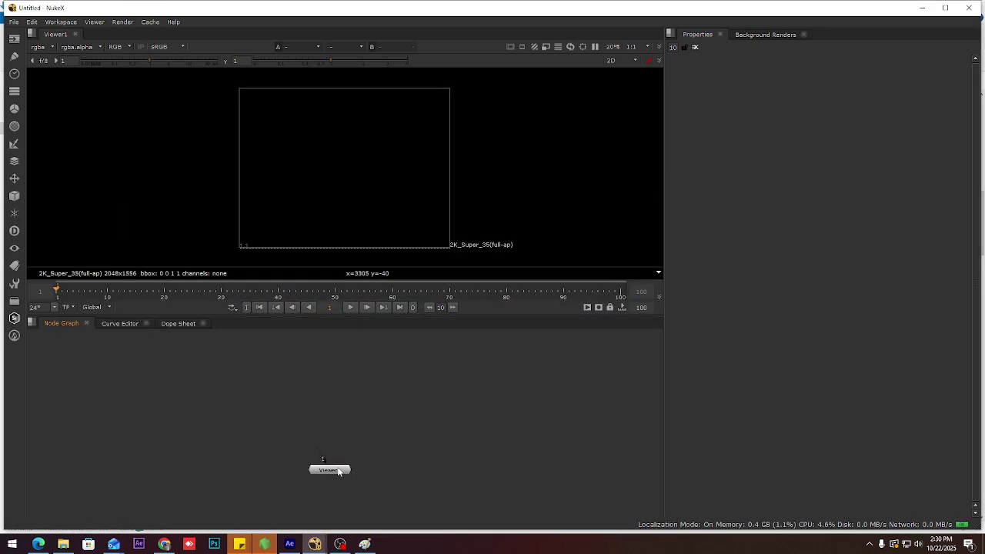
{"action": "left_click", "coordinate": [332, 462]}
{"action": "left_click_drag", "start_coordinate": [333, 461], "coordinate": [327, 460]}
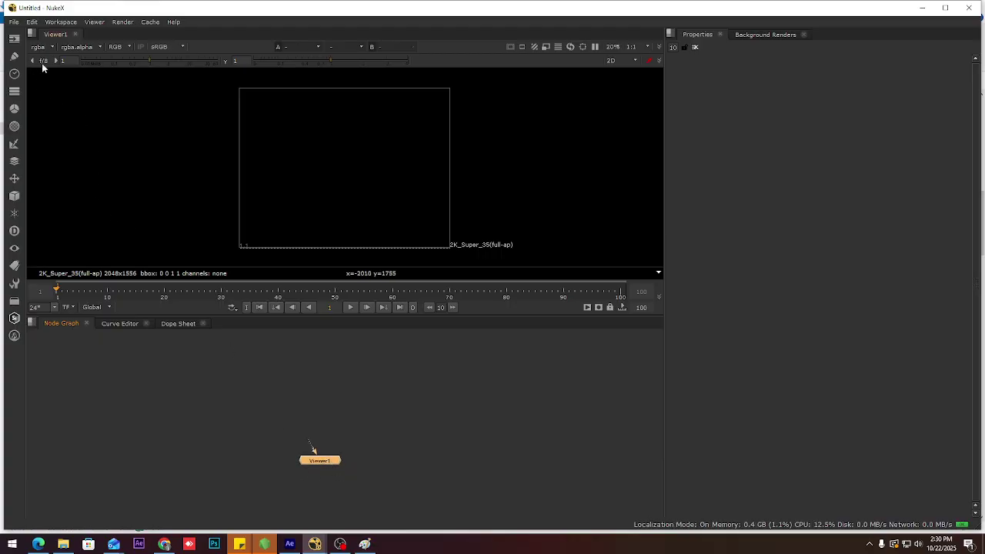
Look over the file and edit commands, the Dope Sheet and the Curve Editor, and return to the Node Graph.
{"action": "left_click", "coordinate": [15, 23]}
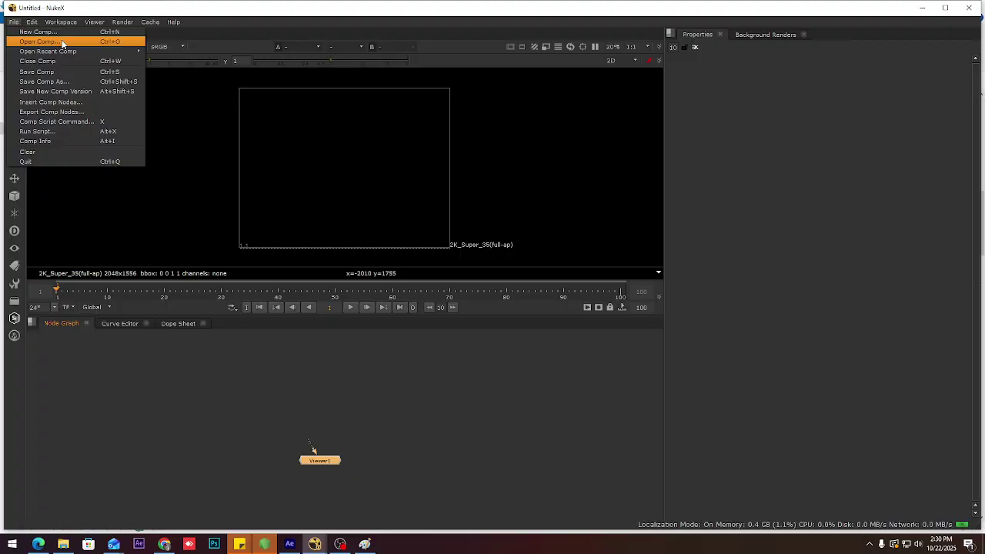
{"action": "mouse_move", "coordinate": [79, 52]}
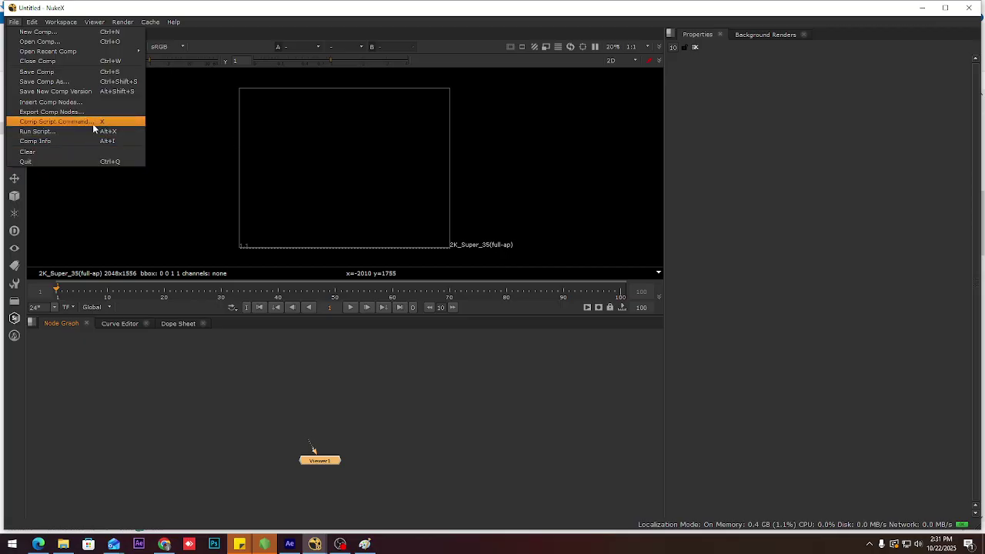
{"action": "mouse_move", "coordinate": [32, 24]}
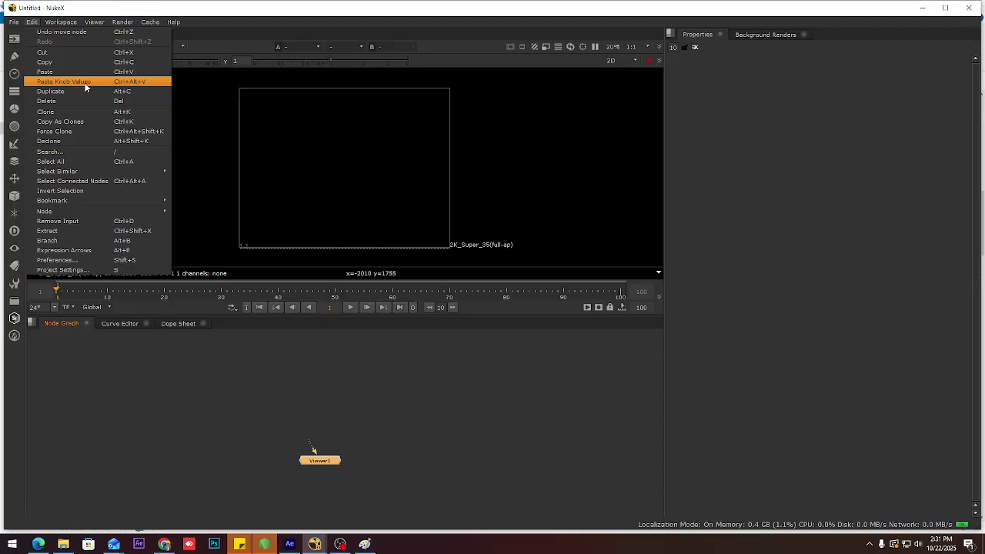
{"action": "left_click", "coordinate": [163, 329]}
{"action": "left_click", "coordinate": [168, 326]}
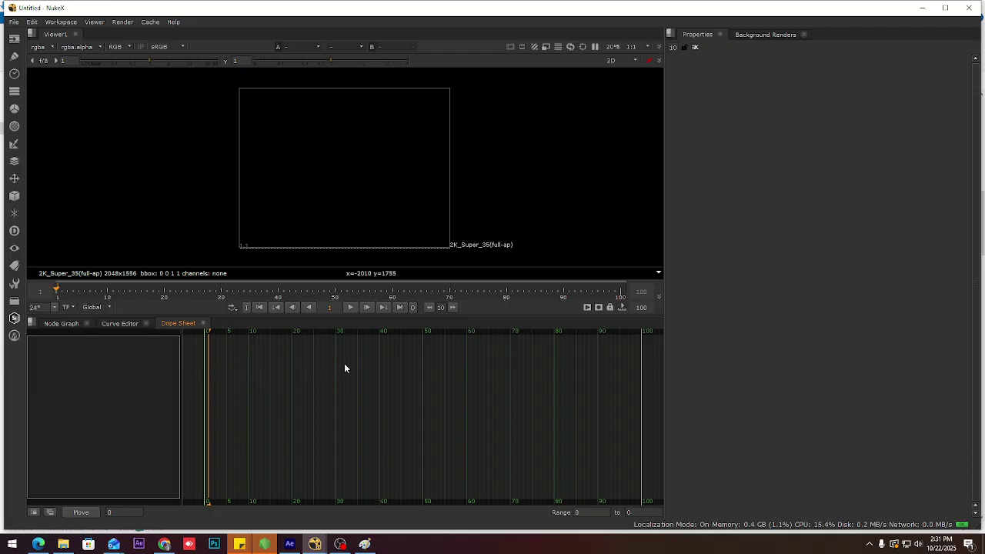
{"action": "left_click", "coordinate": [131, 324]}
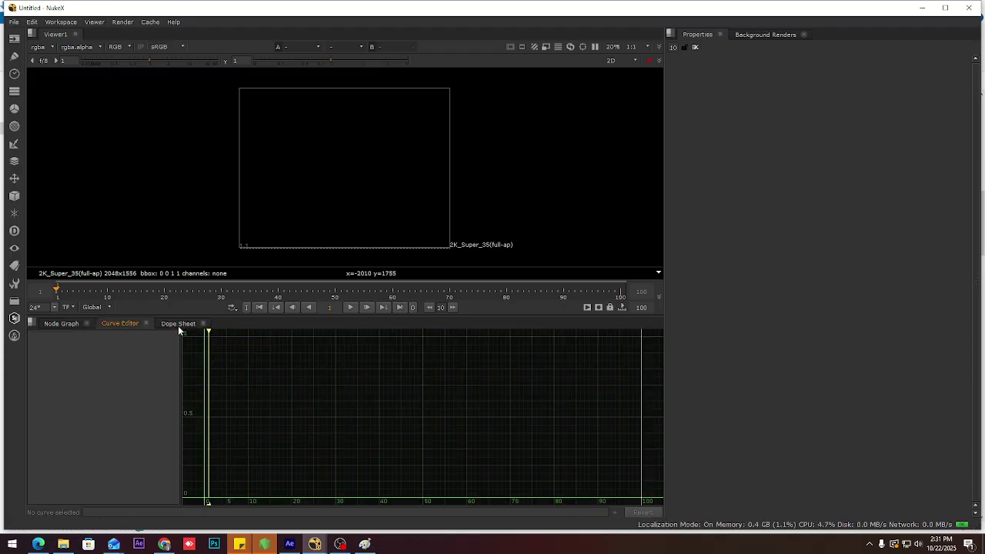
{"action": "left_click", "coordinate": [183, 324]}
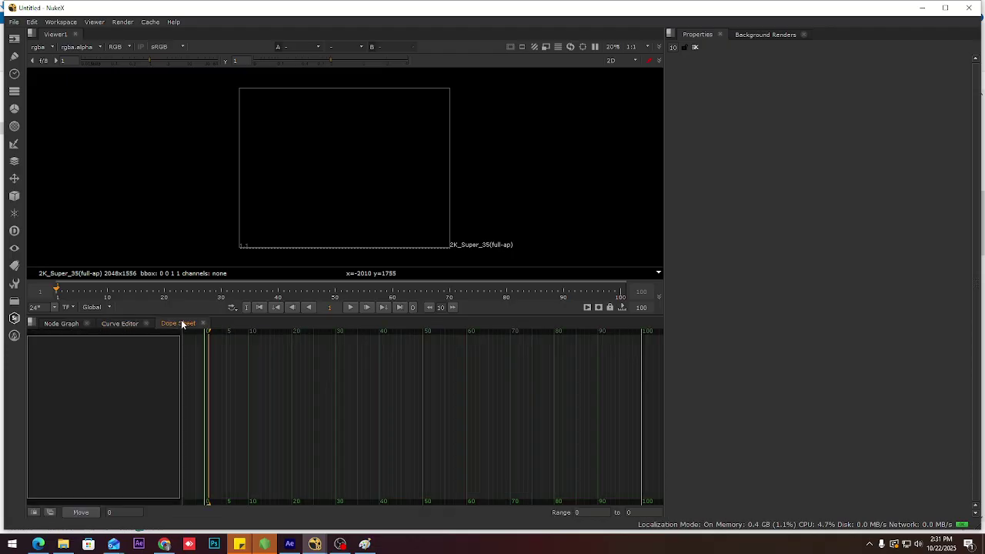
{"action": "left_click", "coordinate": [53, 329]}
Reposition the Viewer1 node in the node graph and deselect it.
{"action": "left_click_drag", "start_coordinate": [330, 462], "coordinate": [293, 467]}
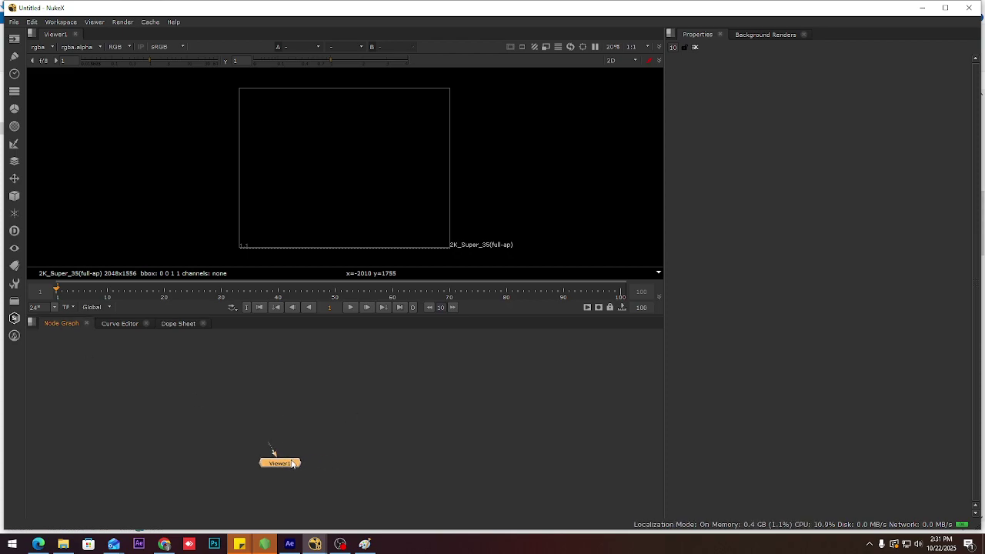
{"action": "left_click", "coordinate": [95, 23]}
{"action": "left_click", "coordinate": [307, 453]}
{"action": "left_click_drag", "start_coordinate": [287, 465], "coordinate": [308, 456]}
{"action": "left_click", "coordinate": [315, 424]}
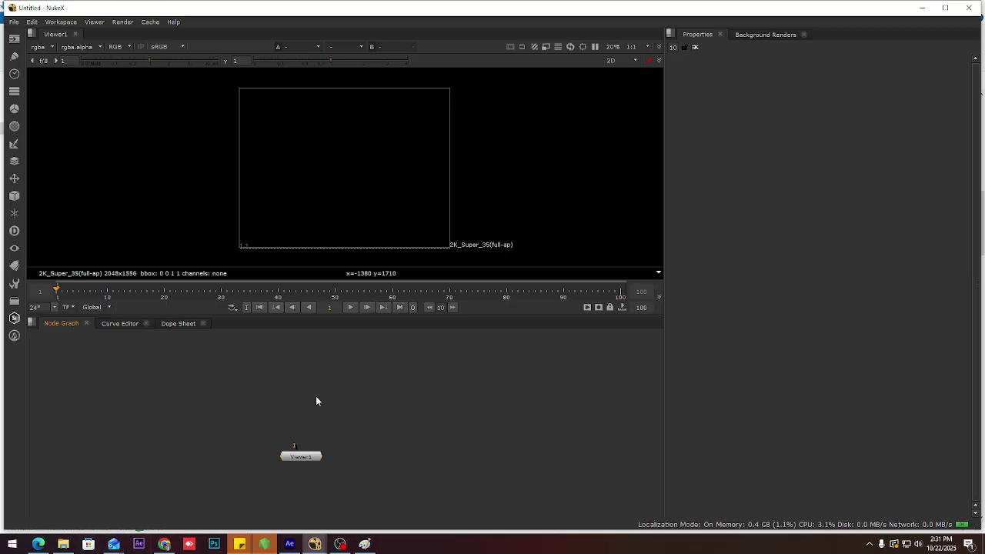
Bring the kling_20251016_Image_to_Video clip from the Downloads folder into the node graph and delete its Read node.
{"action": "left_click", "coordinate": [63, 544]}
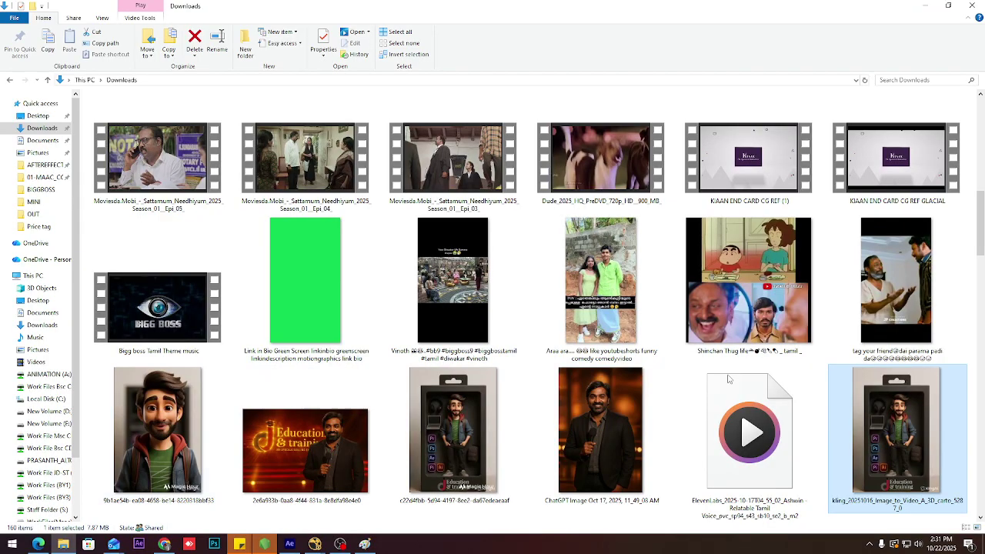
{"action": "left_click_drag", "start_coordinate": [900, 447], "coordinate": [302, 420]}
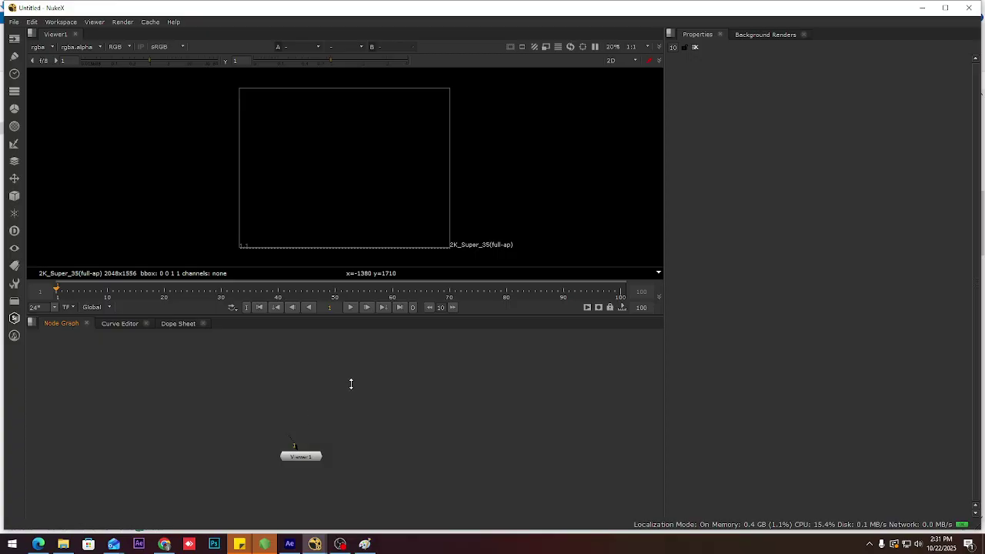
{"action": "left_click_drag", "start_coordinate": [320, 426], "coordinate": [312, 399]}
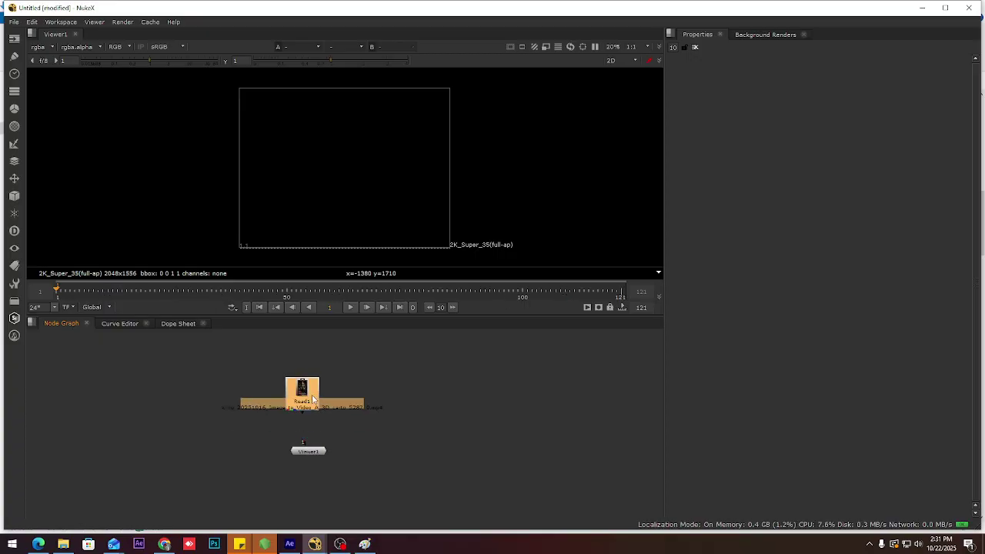
{"action": "key", "text": "Delete"}
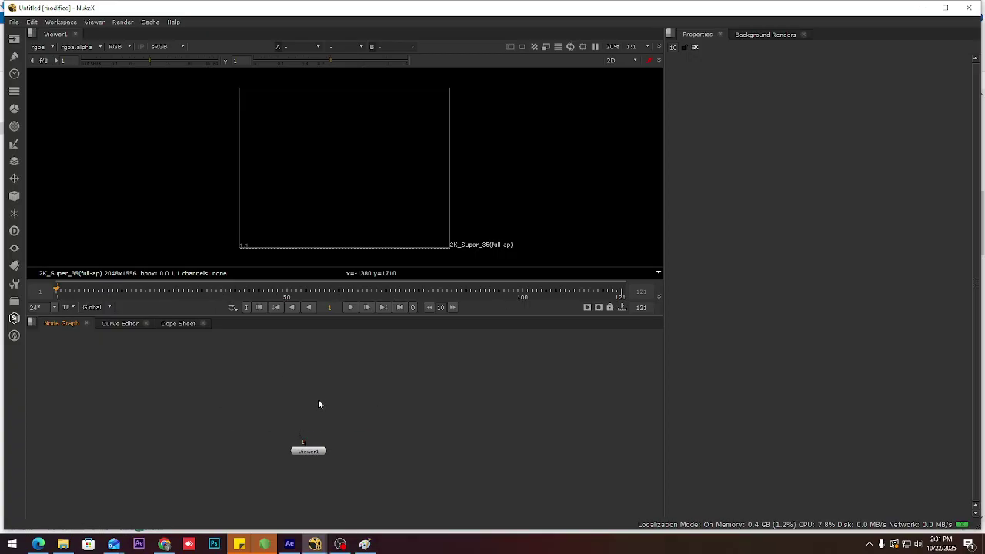
Create a new, empty composition.
{"action": "left_click", "coordinate": [13, 23]}
{"action": "mouse_move", "coordinate": [31, 23]}
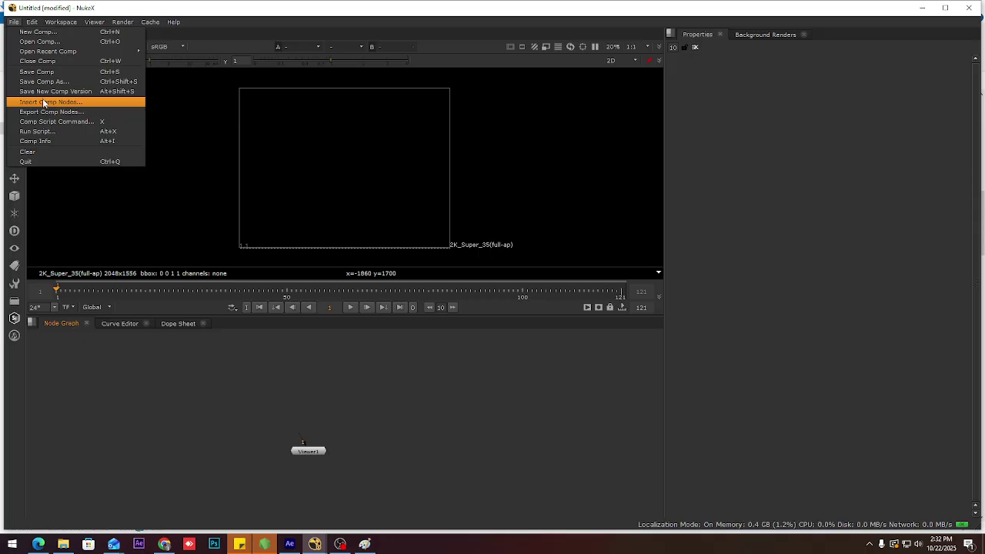
{"action": "left_click", "coordinate": [60, 33]}
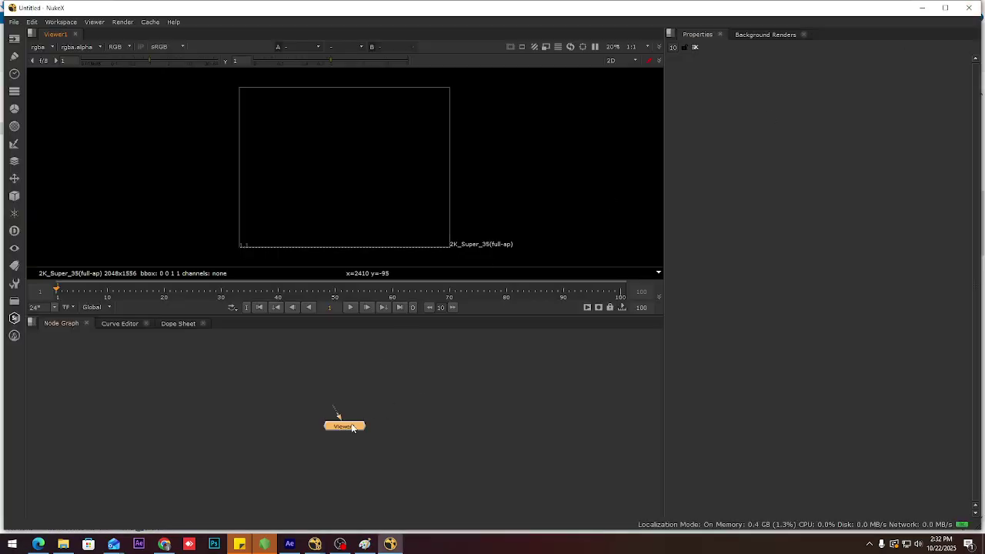
Start a new Read node and browse to the Desktop folder under Home.
{"action": "left_click", "coordinate": [14, 38]}
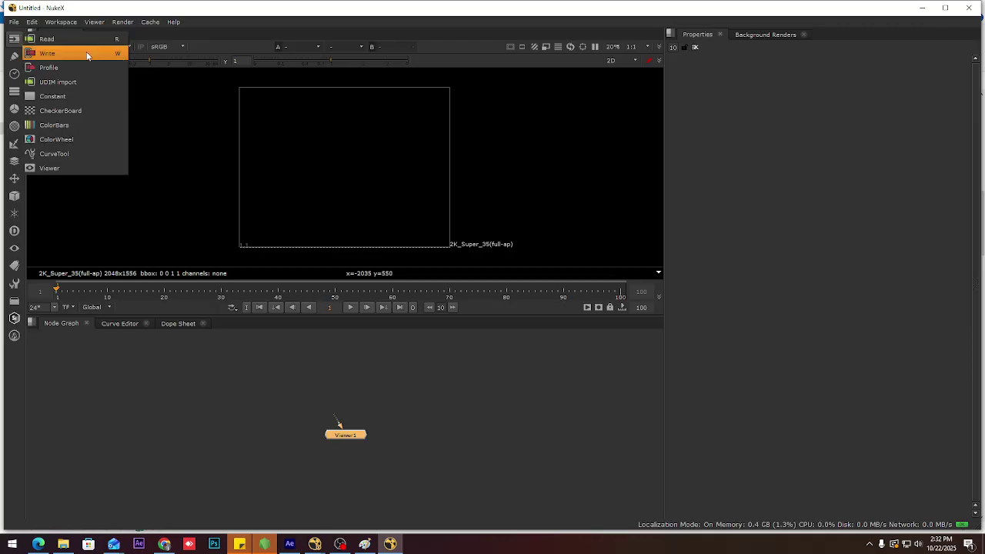
{"action": "left_click_drag", "start_coordinate": [354, 439], "coordinate": [345, 462]}
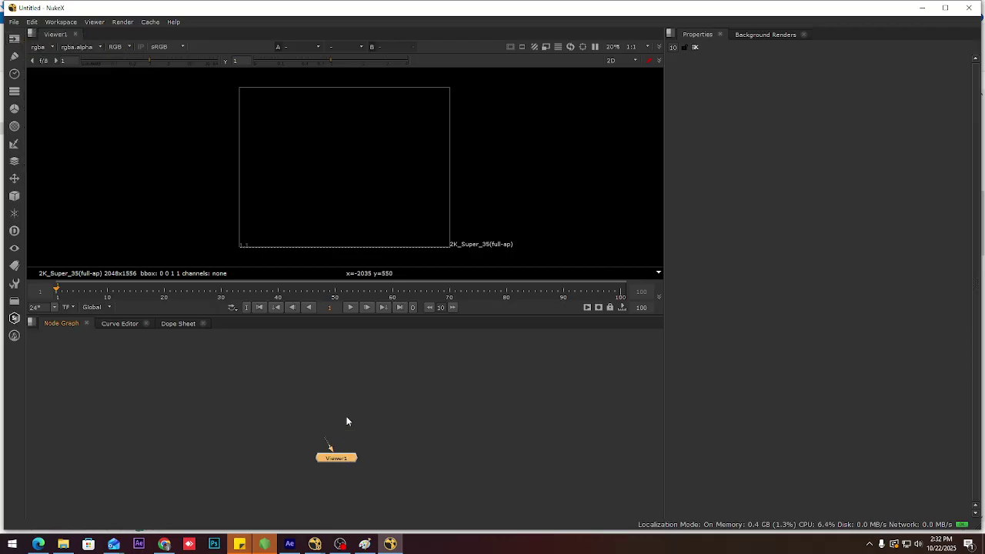
{"action": "left_click", "coordinate": [347, 403]}
{"action": "key", "text": "r"}
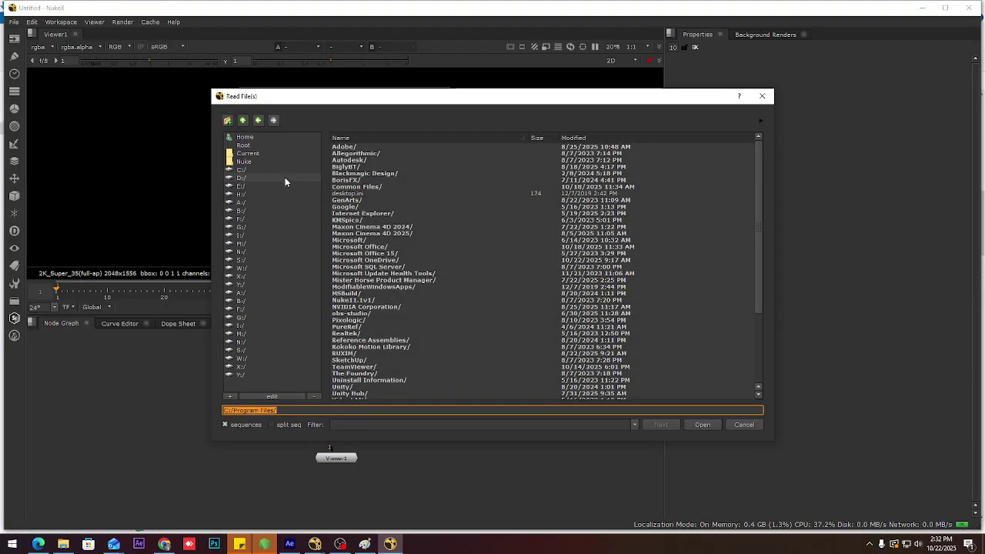
{"action": "left_click", "coordinate": [253, 138]}
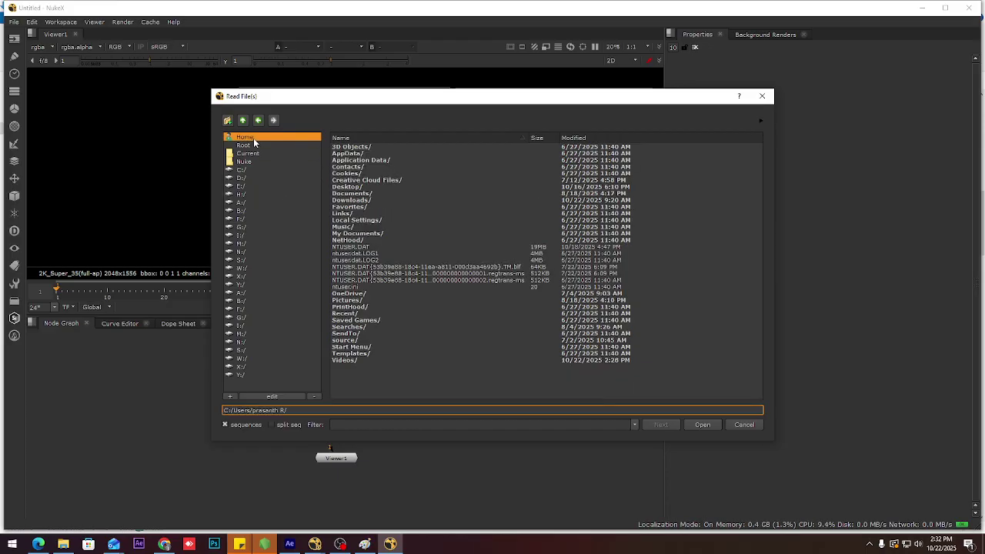
{"action": "double_click", "coordinate": [347, 186]}
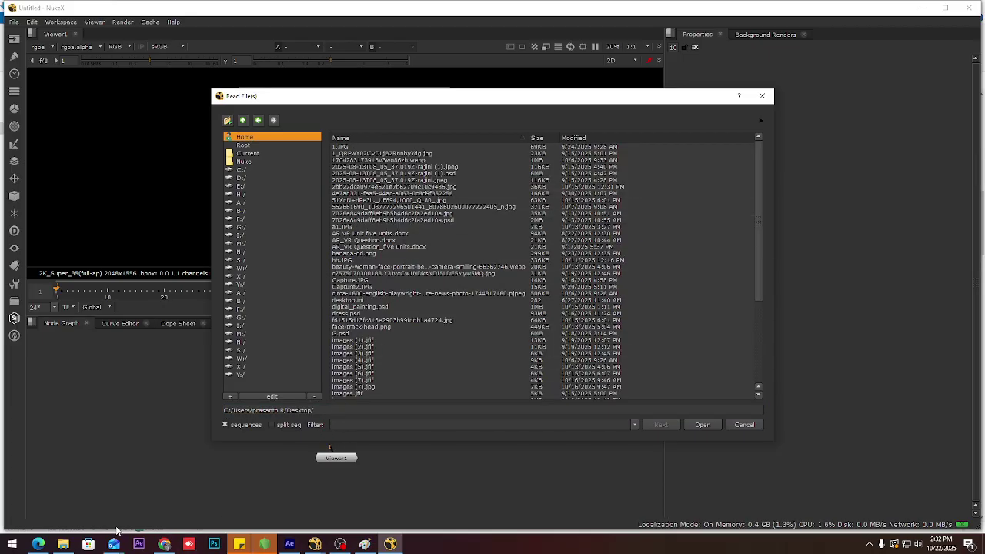
Try to load the circa-1600-english-playwright .pjpeg image from the Desktop into a Read node, and delete that node.
{"action": "left_click", "coordinate": [63, 544]}
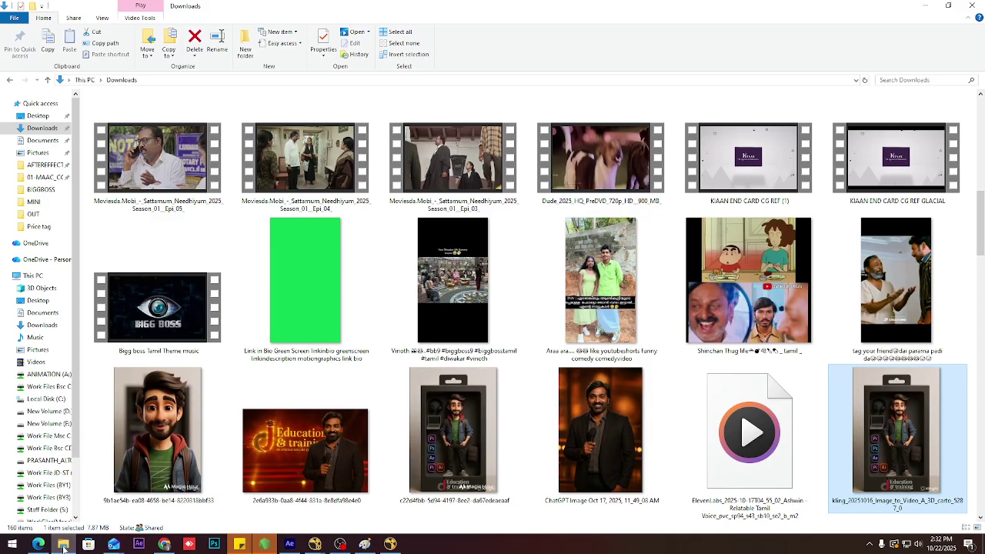
{"action": "left_click", "coordinate": [63, 544]}
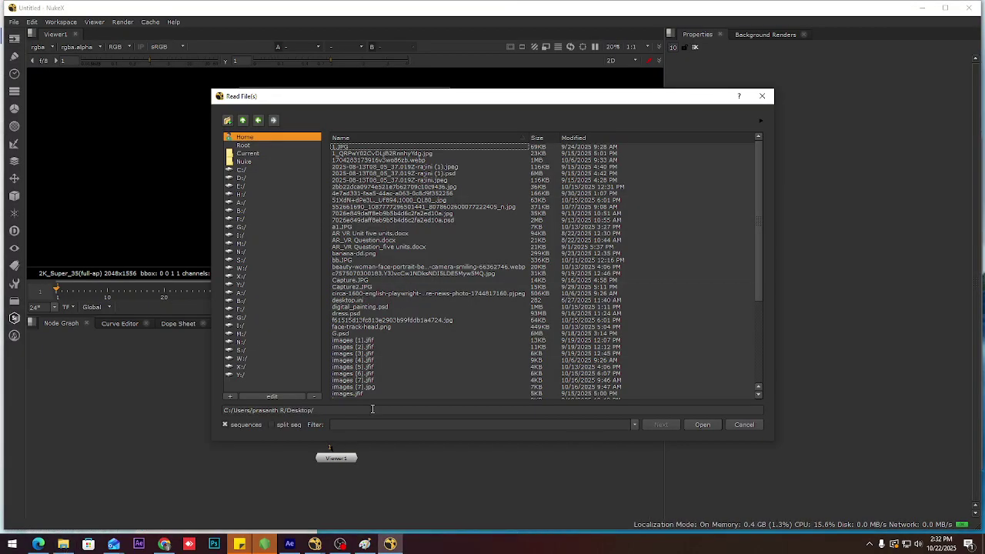
{"action": "scroll", "coordinate": [377, 362], "scroll_direction": "down", "scroll_amount": 5}
{"action": "left_click", "coordinate": [379, 354]}
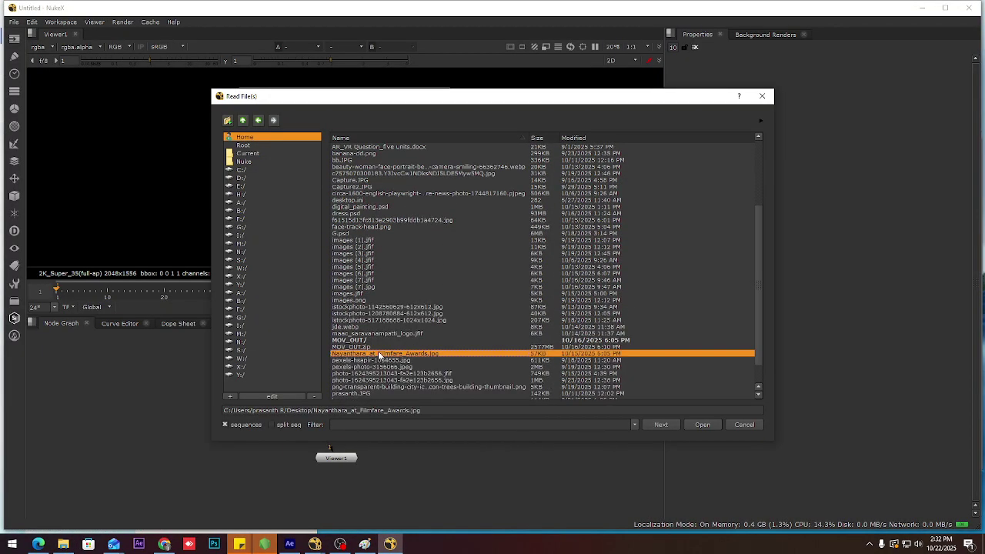
{"action": "scroll", "coordinate": [378, 352], "scroll_direction": "down", "scroll_amount": 1}
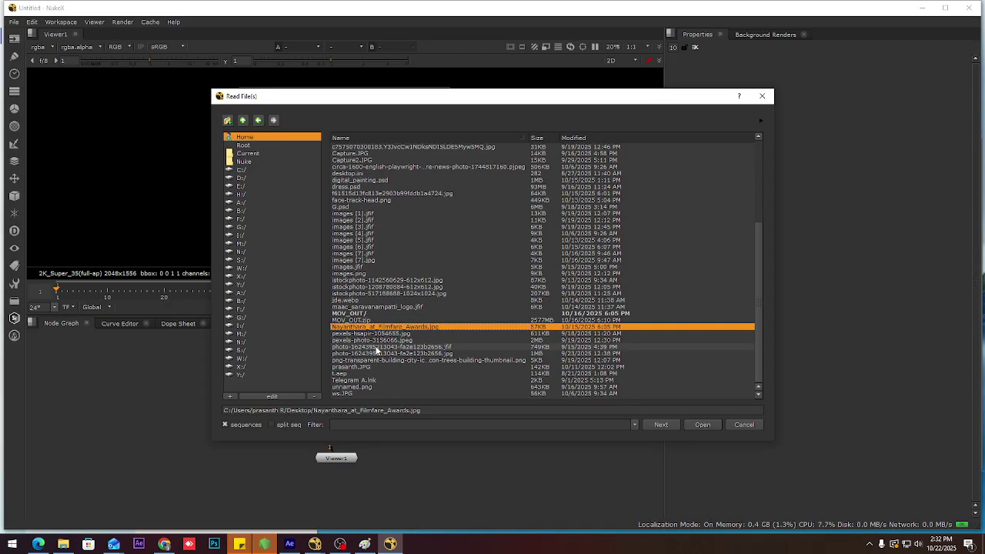
{"action": "scroll", "coordinate": [377, 350], "scroll_direction": "up", "scroll_amount": 2}
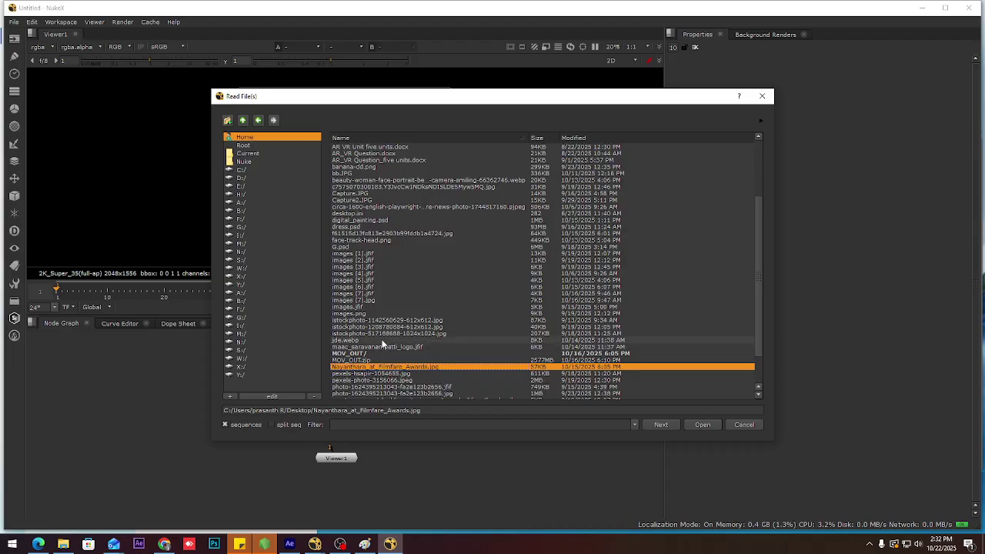
{"action": "left_click", "coordinate": [369, 194]}
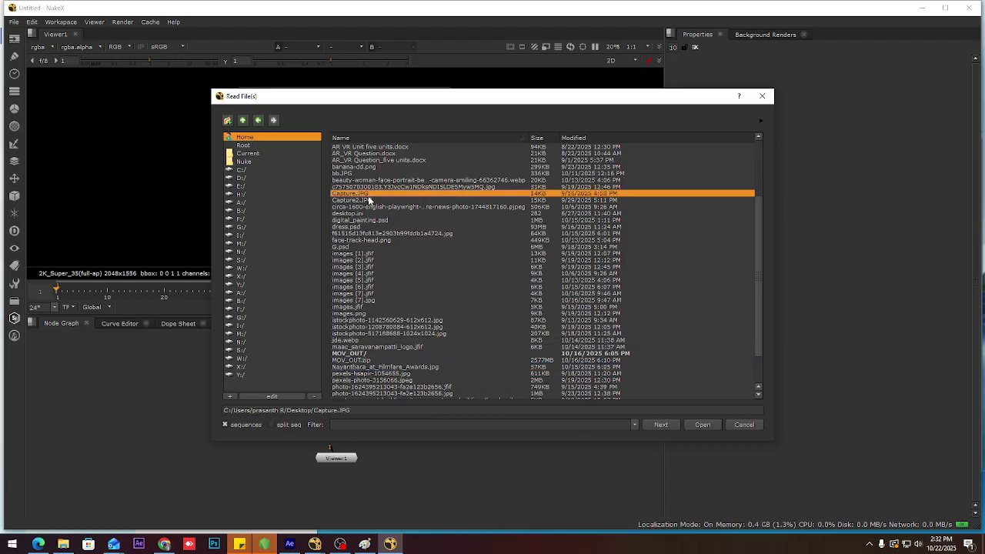
{"action": "left_click", "coordinate": [370, 207]}
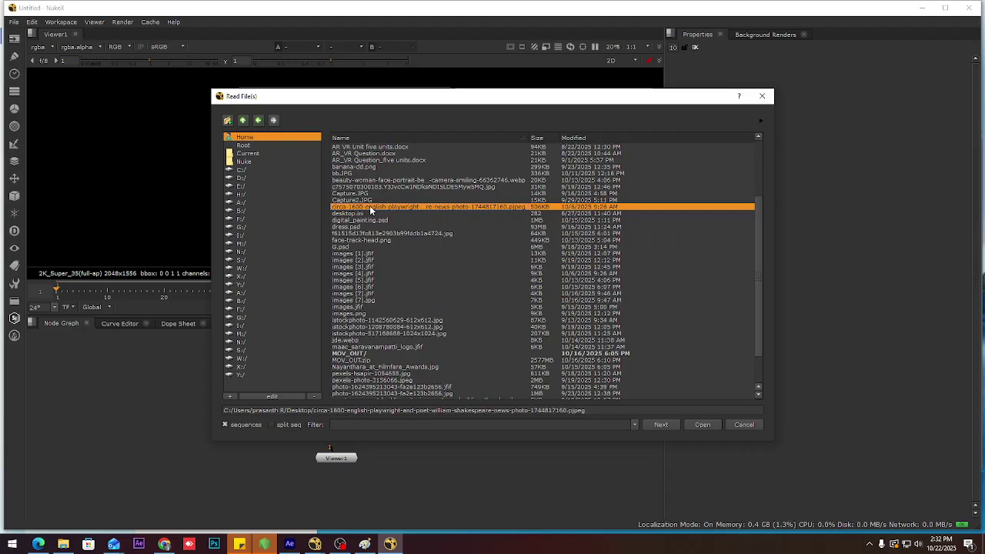
{"action": "double_click", "coordinate": [370, 207]}
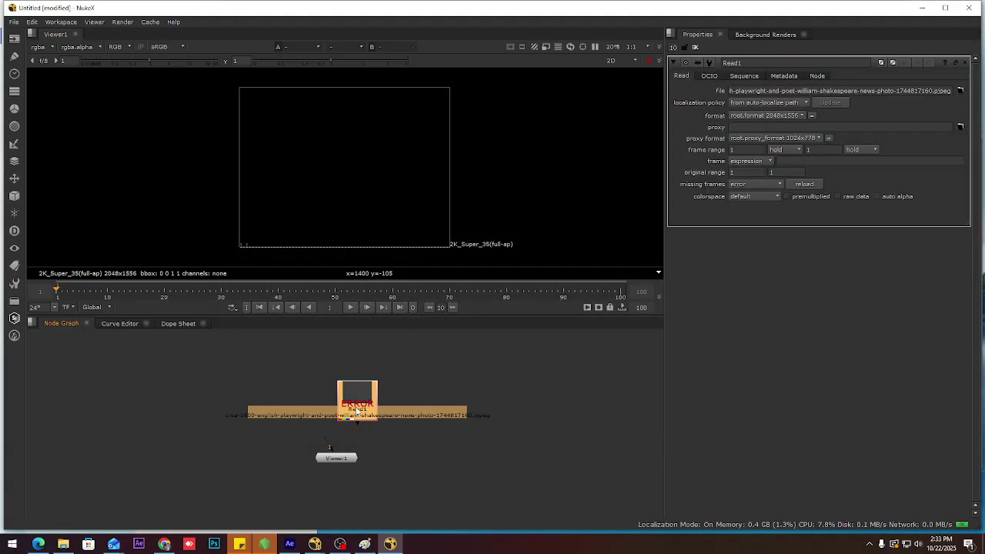
{"action": "key", "text": "Delete"}
Import 2025-08-13T08_05_37.019Z-rajini (1).jpeg from the Desktop with a Read node and place it above Viewer1.
{"action": "key", "text": "r"}
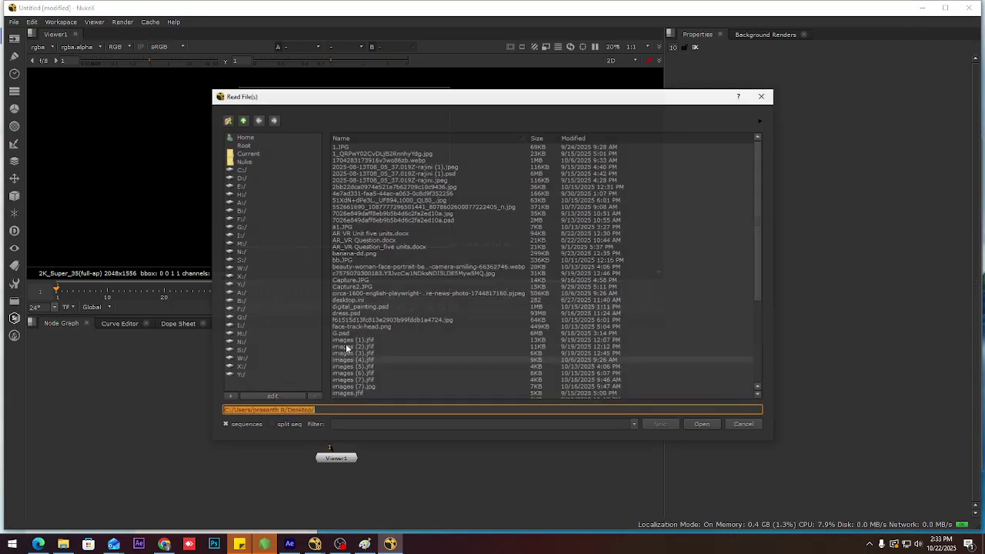
{"action": "double_click", "coordinate": [394, 169]}
{"action": "left_click_drag", "start_coordinate": [355, 408], "coordinate": [333, 397]}
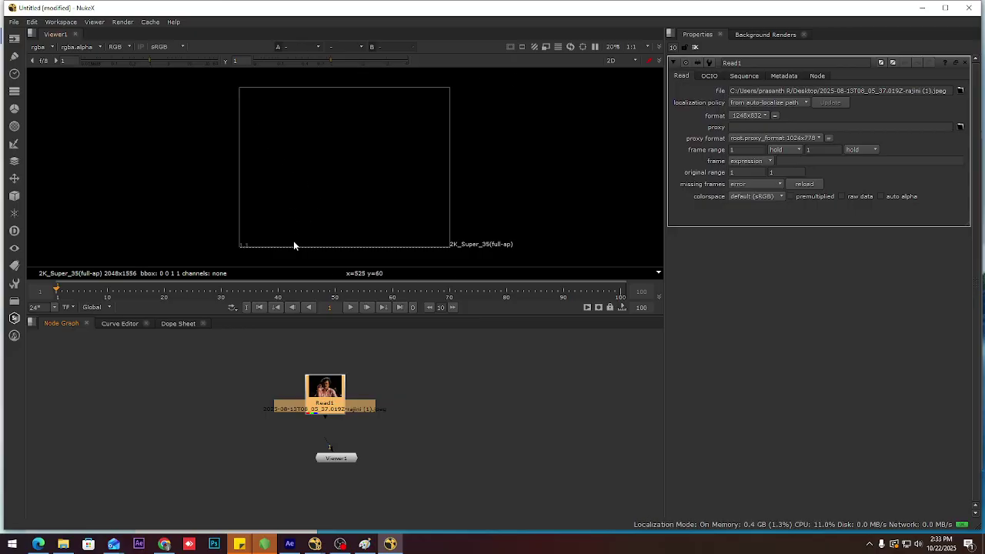
Connect Viewer1 to Read1 and detach it again, moving Read1 away to the left.
{"action": "left_click_drag", "start_coordinate": [330, 447], "coordinate": [331, 403]}
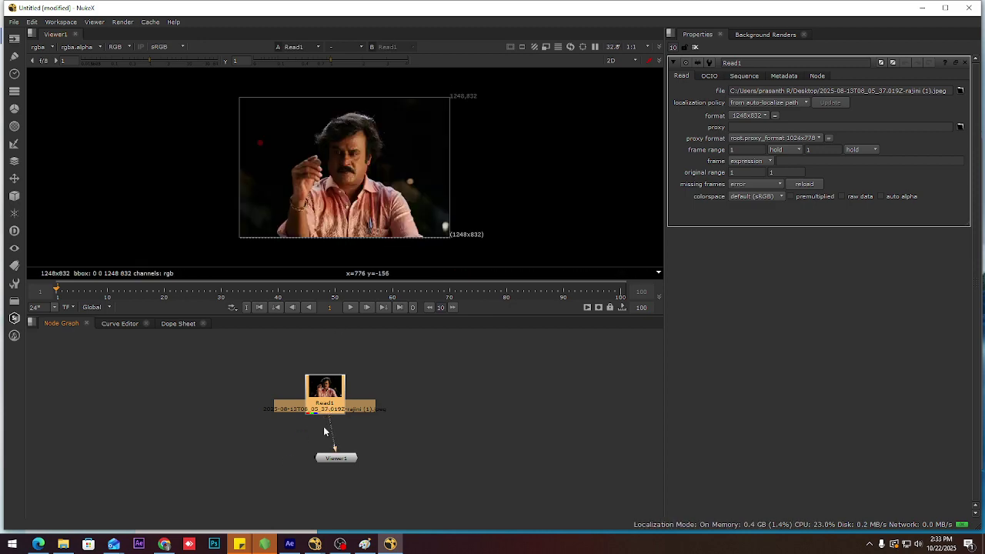
{"action": "left_click_drag", "start_coordinate": [330, 425], "coordinate": [346, 448]}
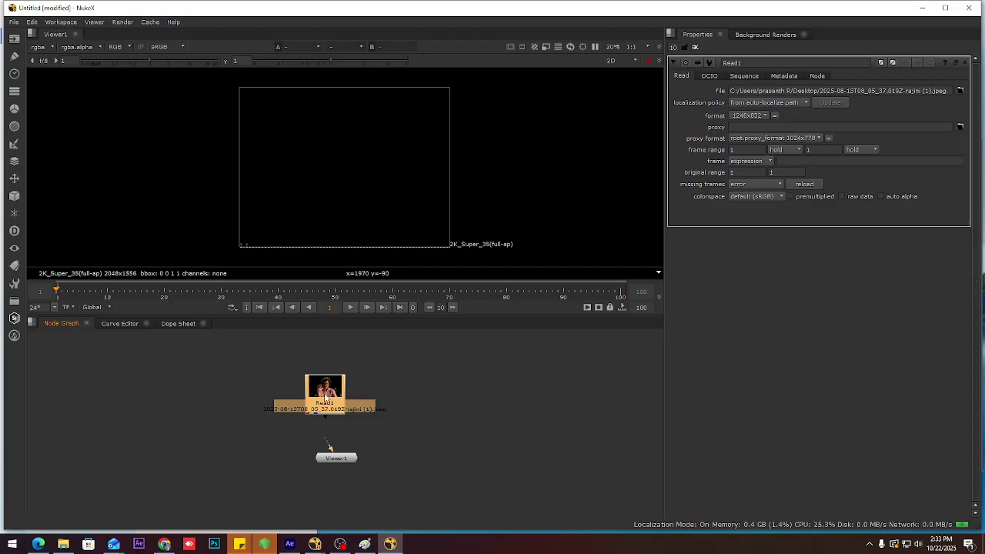
{"action": "left_click_drag", "start_coordinate": [325, 398], "coordinate": [282, 390]}
{"action": "left_click", "coordinate": [346, 383]}
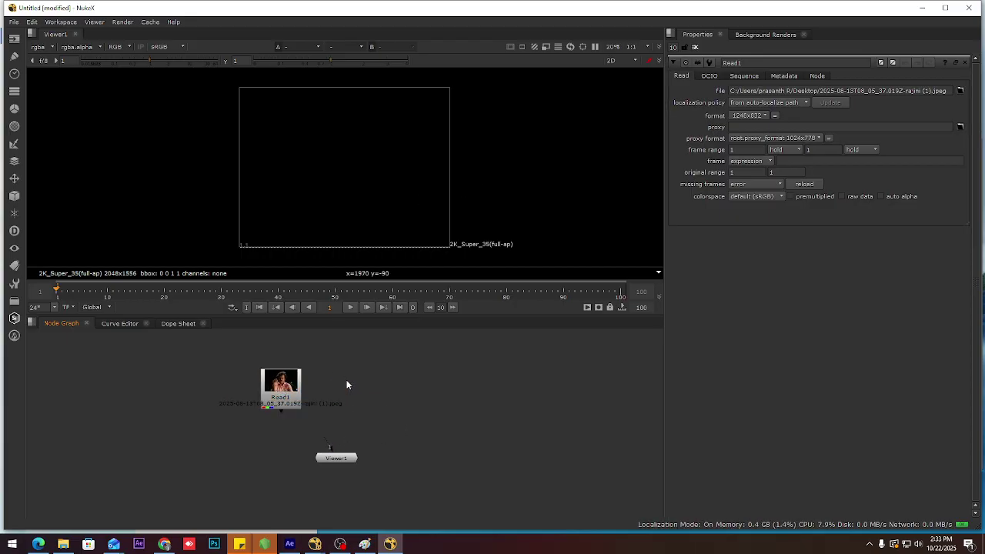
Import the same rajini (1).jpeg image into a second Read node and delete that duplicate node.
{"action": "key", "text": "r"}
{"action": "left_click", "coordinate": [398, 187]}
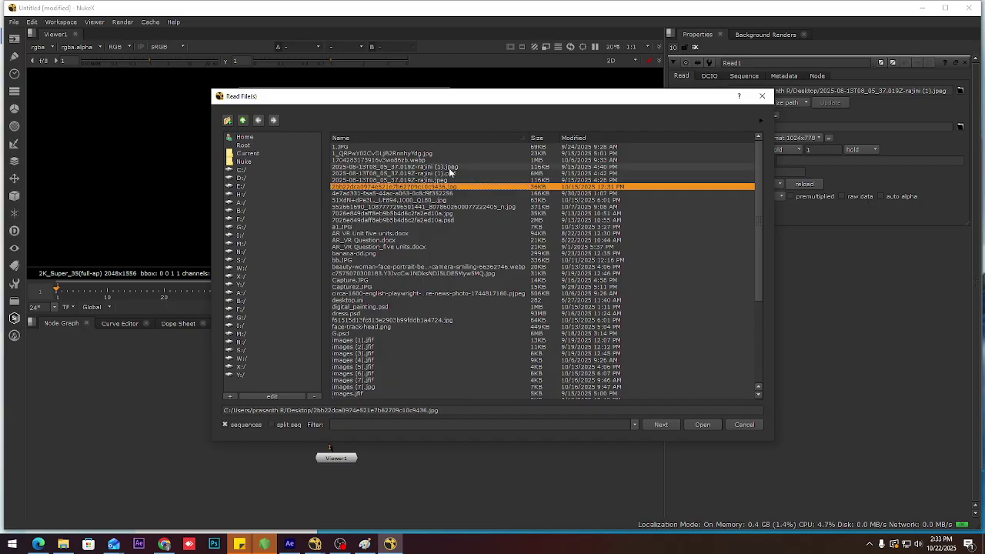
{"action": "double_click", "coordinate": [455, 167]}
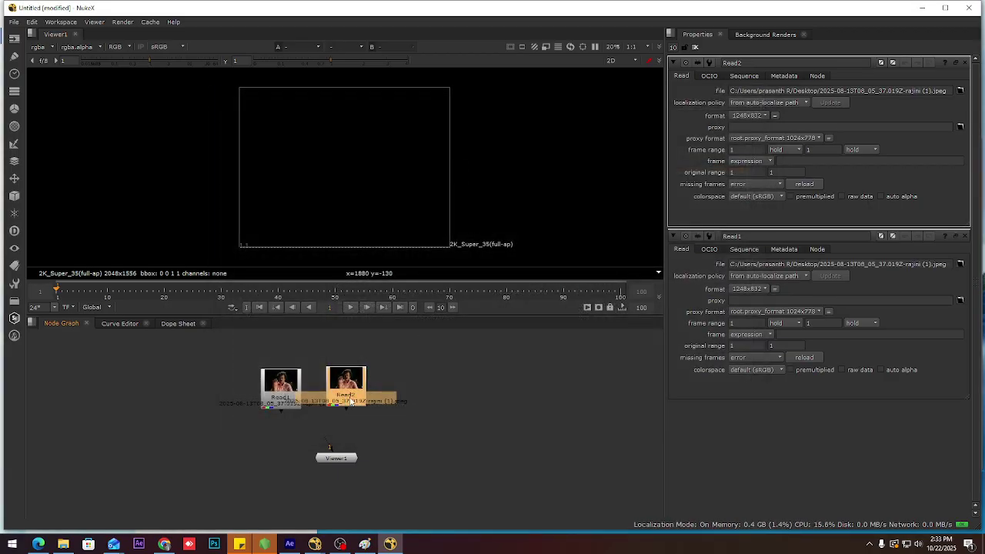
{"action": "key", "text": "Delete"}
Import 2bb22dca0974e521e7b62709c10c9436.jpg with a new Read node and place it beside Read1.
{"action": "key", "text": "r"}
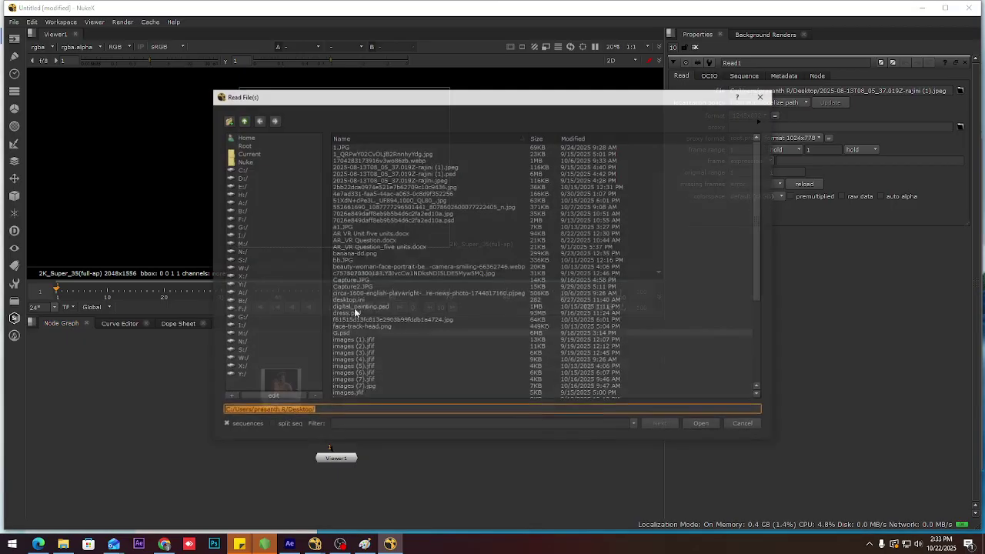
{"action": "double_click", "coordinate": [456, 187]}
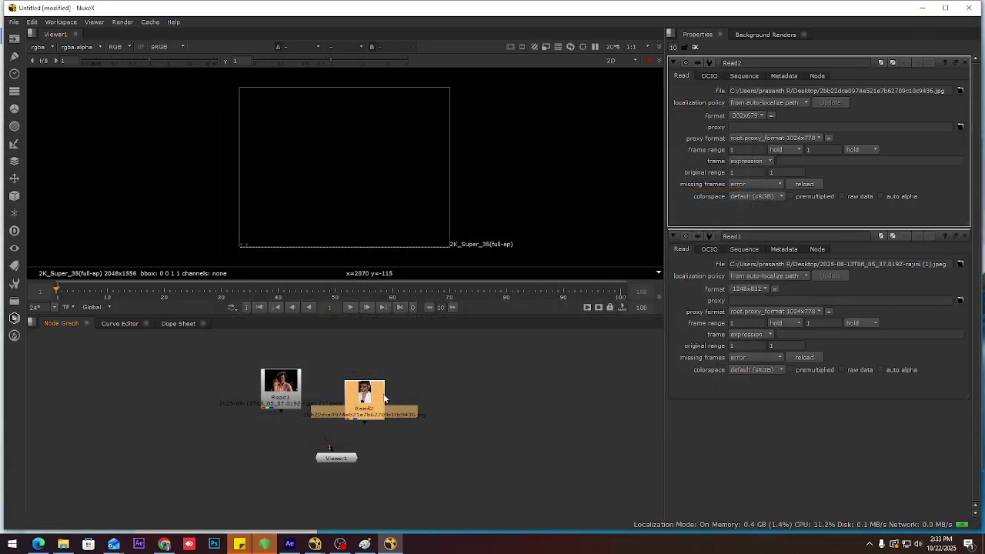
{"action": "left_click", "coordinate": [438, 384]}
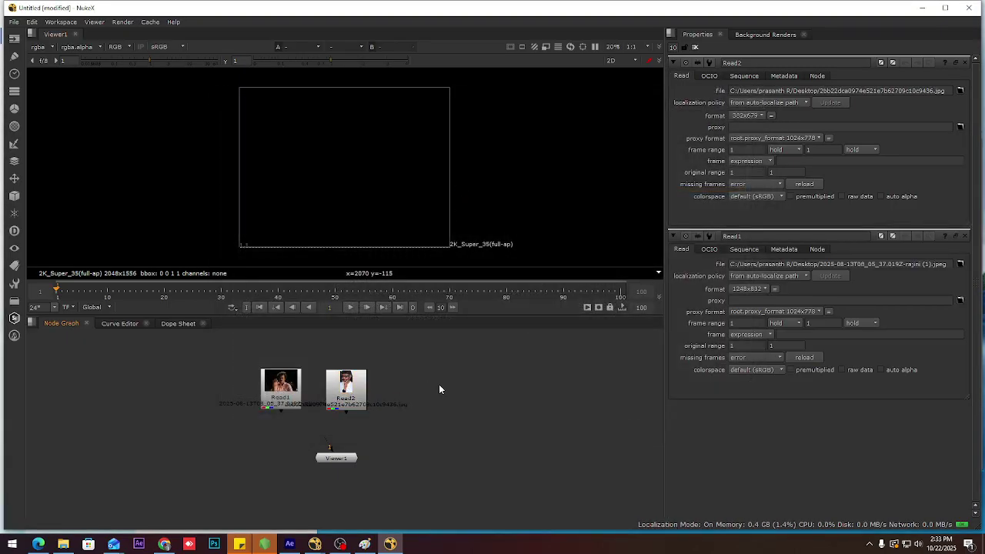
Import images (1).jfif from the Desktop with a third Read node beside Read2 and deselect it.
{"action": "key", "text": "r"}
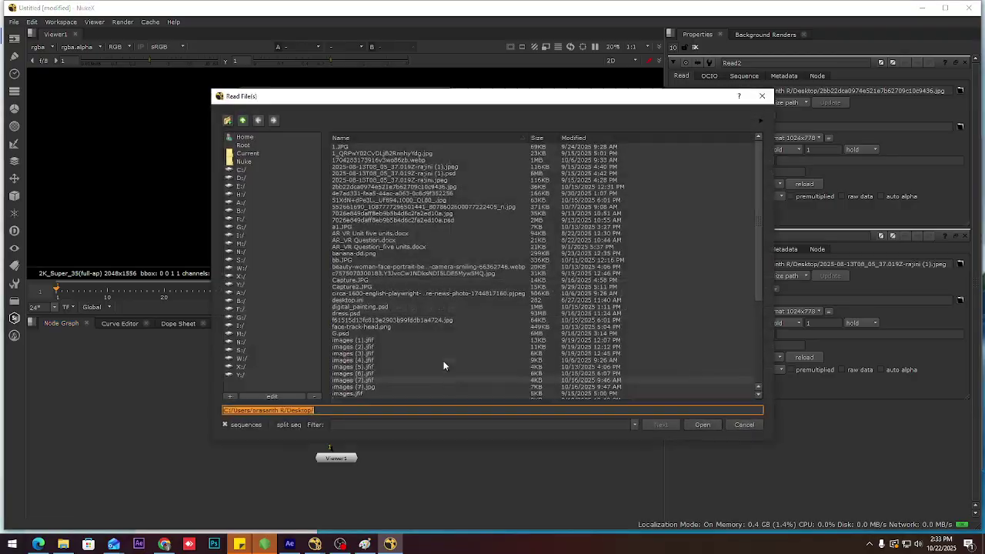
{"action": "left_click", "coordinate": [370, 341]}
{"action": "double_click", "coordinate": [369, 341]}
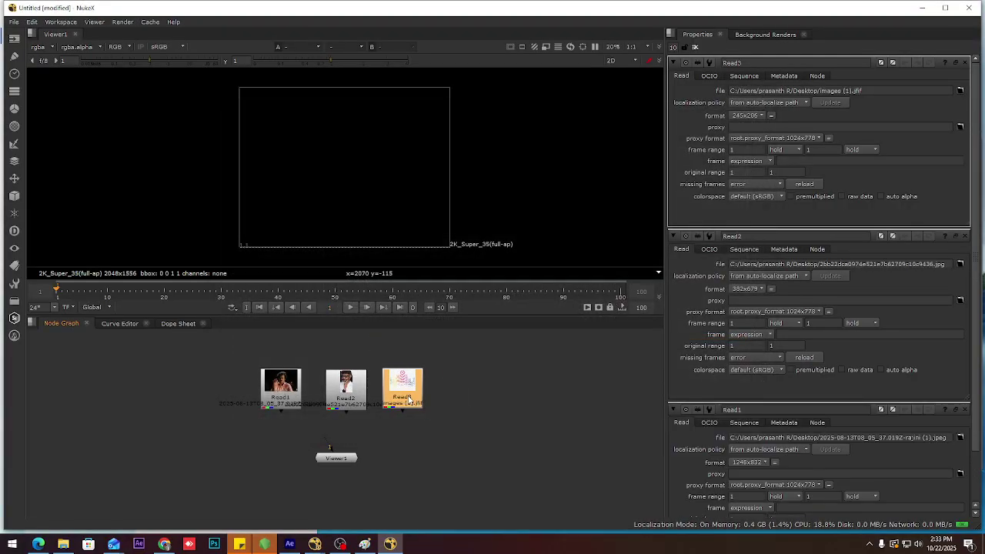
{"action": "left_click", "coordinate": [483, 378]}
Import images (5).jfif from the Desktop with a fourth Read node and place it beside Read3.
{"action": "key", "text": "r"}
{"action": "left_click", "coordinate": [396, 368]}
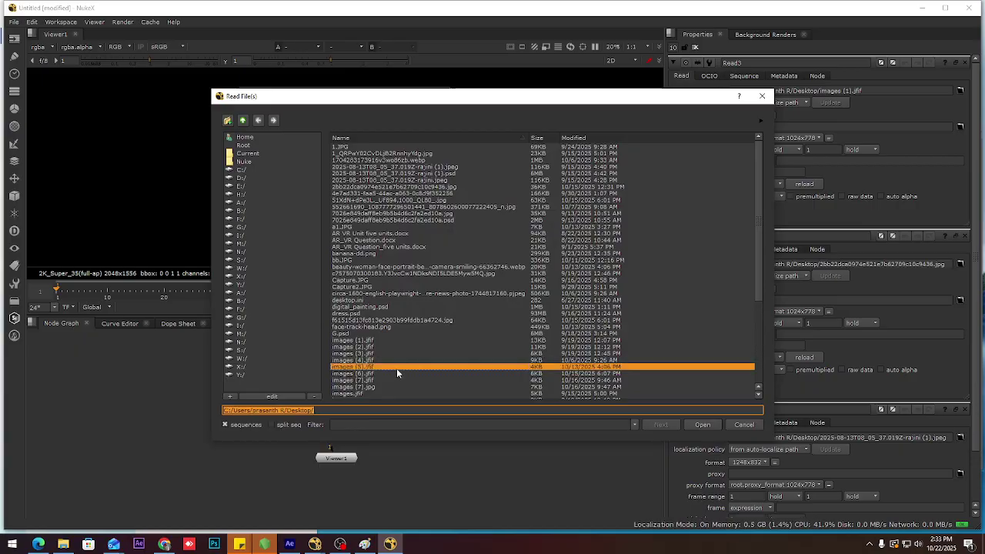
{"action": "double_click", "coordinate": [397, 368]}
{"action": "left_click_drag", "start_coordinate": [467, 394], "coordinate": [453, 403]}
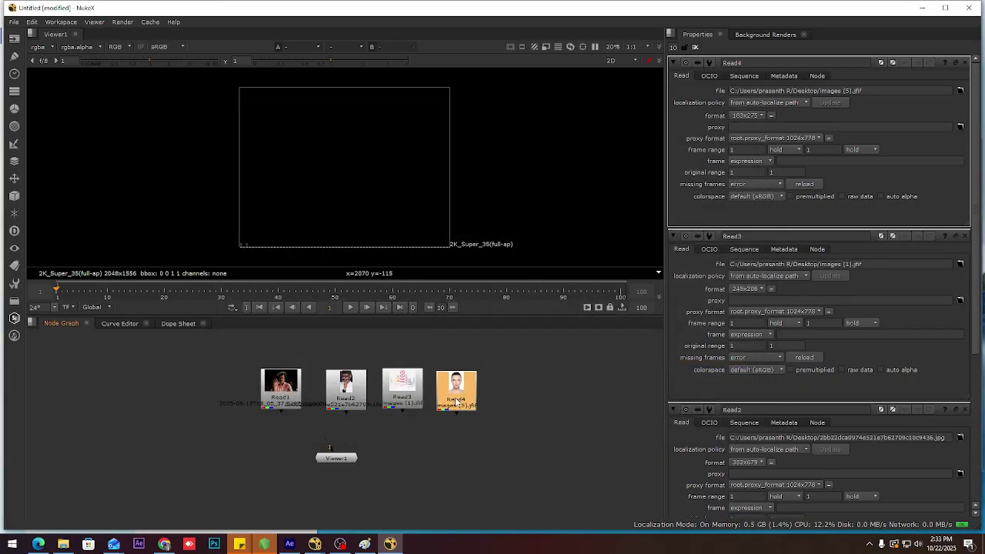
Bring the kling_20251016_Image_to_Video clip from the Downloads folder into the node graph beside Read4.
{"action": "left_click", "coordinate": [63, 544]}
{"action": "left_click_drag", "start_coordinate": [920, 444], "coordinate": [515, 403]}
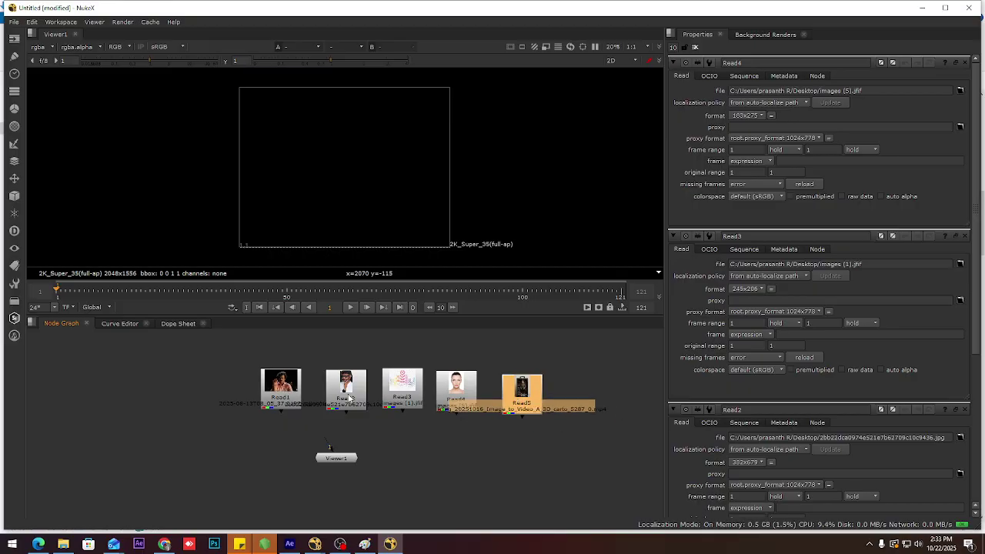
{"action": "left_click", "coordinate": [232, 358]}
Move all five Read nodes together to the left and reposition Viewer1 below them.
{"action": "left_click_drag", "start_coordinate": [231, 358], "coordinate": [593, 434]}
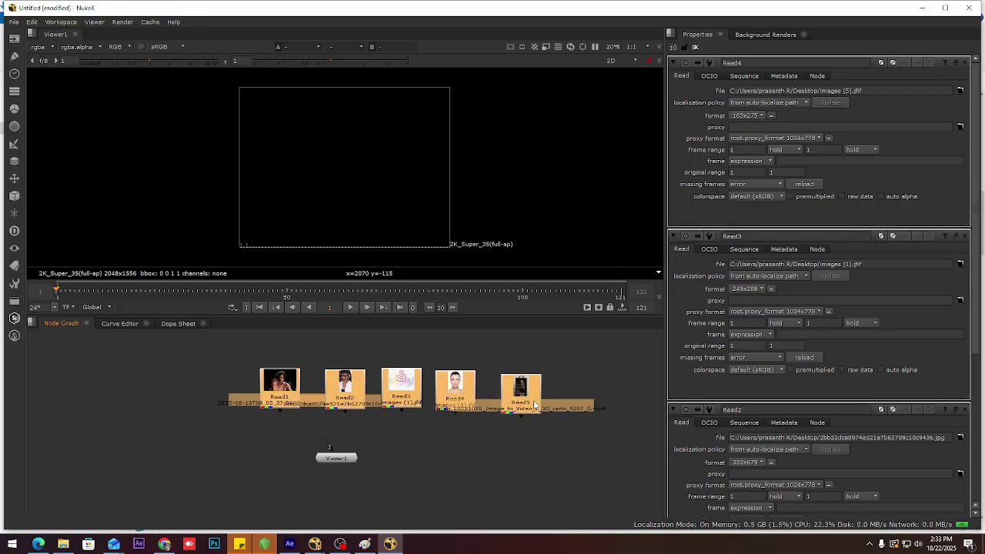
{"action": "left_click_drag", "start_coordinate": [536, 406], "coordinate": [430, 400]}
{"action": "left_click", "coordinate": [484, 390]}
{"action": "left_click_drag", "start_coordinate": [349, 461], "coordinate": [302, 487]}
Select all five Read nodes, shift them slightly and auto-arrange them into an evenly spaced row.
{"action": "left_click_drag", "start_coordinate": [534, 437], "coordinate": [109, 349]}
{"action": "mouse_move", "coordinate": [178, 387]}
{"action": "left_mouse_down"}
{"action": "mouse_move", "coordinate": [133, 387]}
{"action": "mouse_move", "coordinate": [191, 383]}
{"action": "mouse_move", "coordinate": [162, 377]}
{"action": "left_mouse_up"}
{"action": "key", "text": "l"}
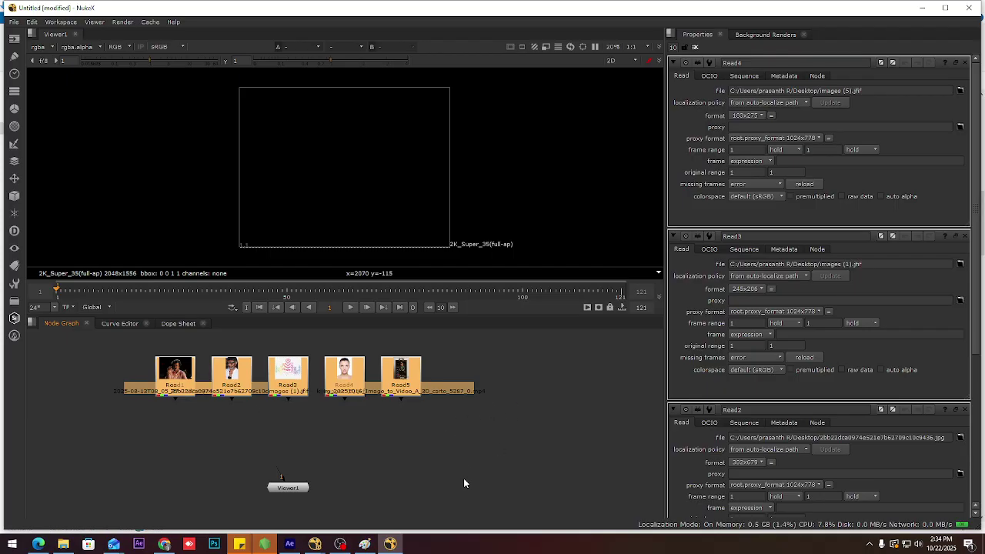
{"action": "left_click", "coordinate": [483, 425]}
Move Read1 a little further left of the row and show its image through Viewer1.
{"action": "left_click", "coordinate": [183, 384]}
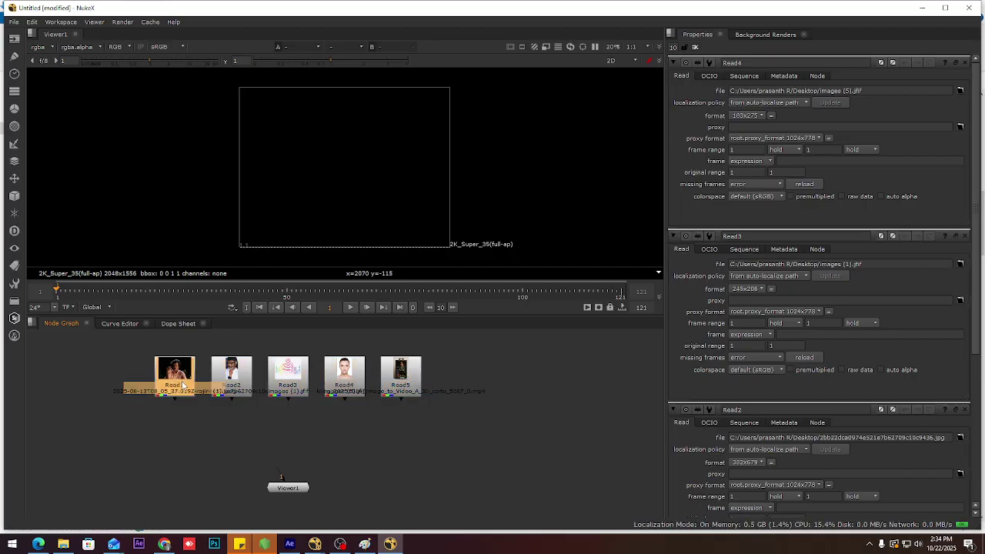
{"action": "left_click_drag", "start_coordinate": [183, 385], "coordinate": [159, 387]}
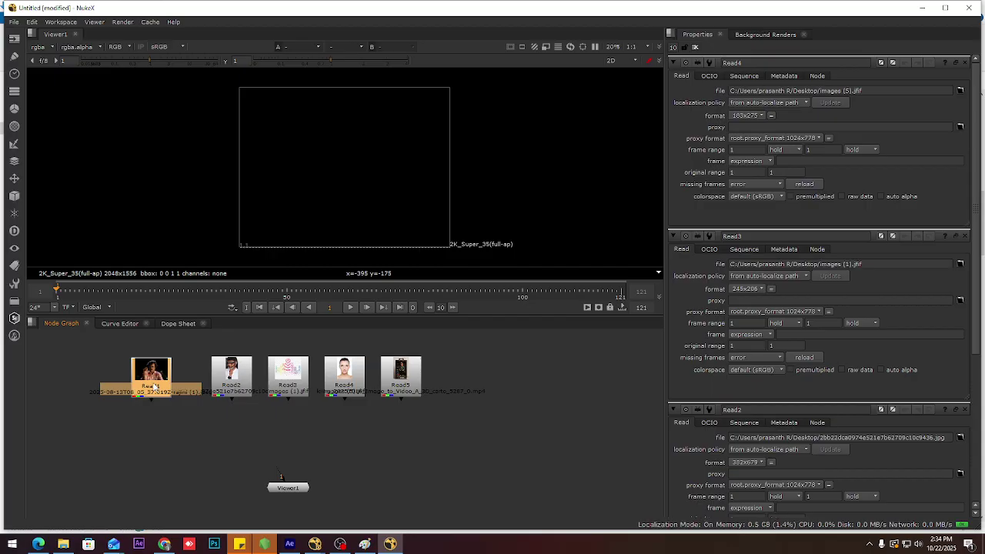
{"action": "key", "text": "1"}
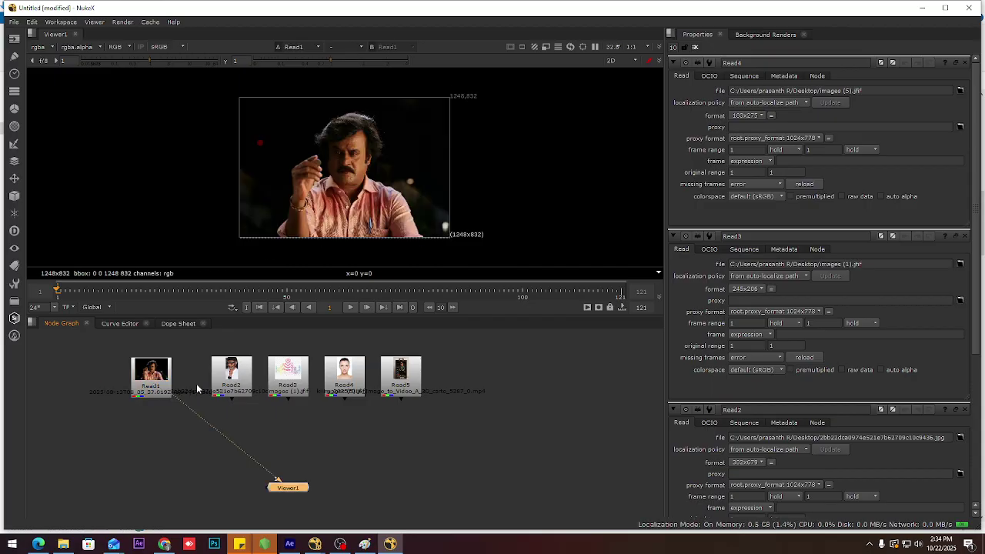
Show Read2 in Viewer1 and zoom the viewer out until the whole portrait image fits.
{"action": "left_click", "coordinate": [230, 383]}
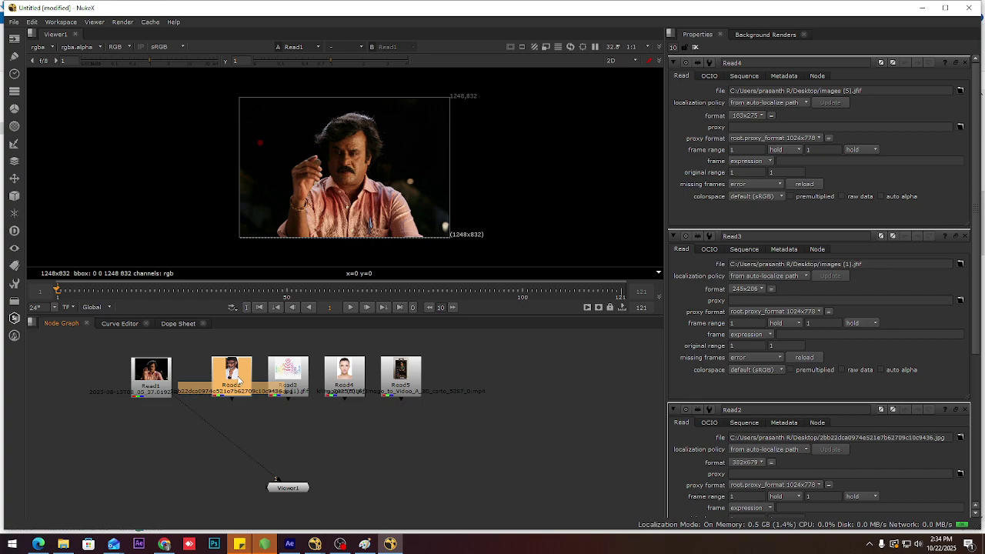
{"action": "key", "text": "1"}
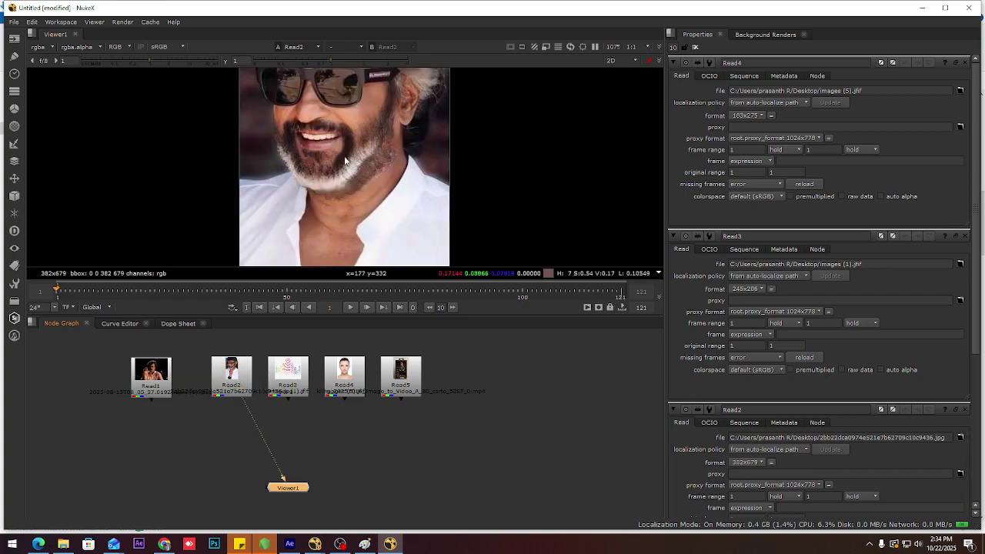
{"action": "scroll", "coordinate": [358, 143], "scroll_direction": "down", "scroll_amount": 3}
{"action": "scroll", "coordinate": [366, 142], "scroll_direction": "down", "scroll_amount": 1}
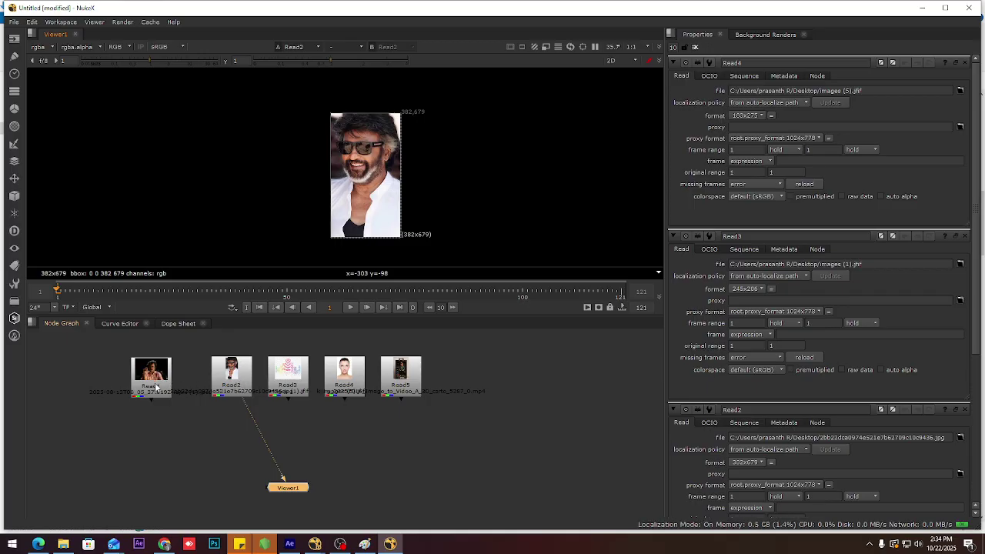
Connect Read1 to Viewer1's input 1 and Read2 to its input 2, and display input 1.
{"action": "left_click", "coordinate": [160, 380]}
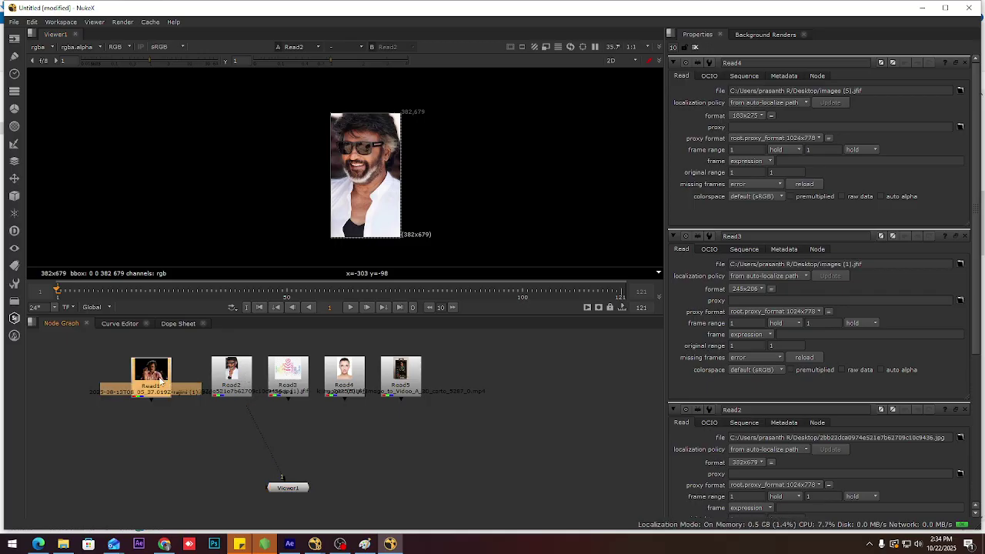
{"action": "key", "text": "1"}
{"action": "left_click", "coordinate": [233, 377]}
{"action": "key", "text": "2"}
{"action": "key", "text": "1"}
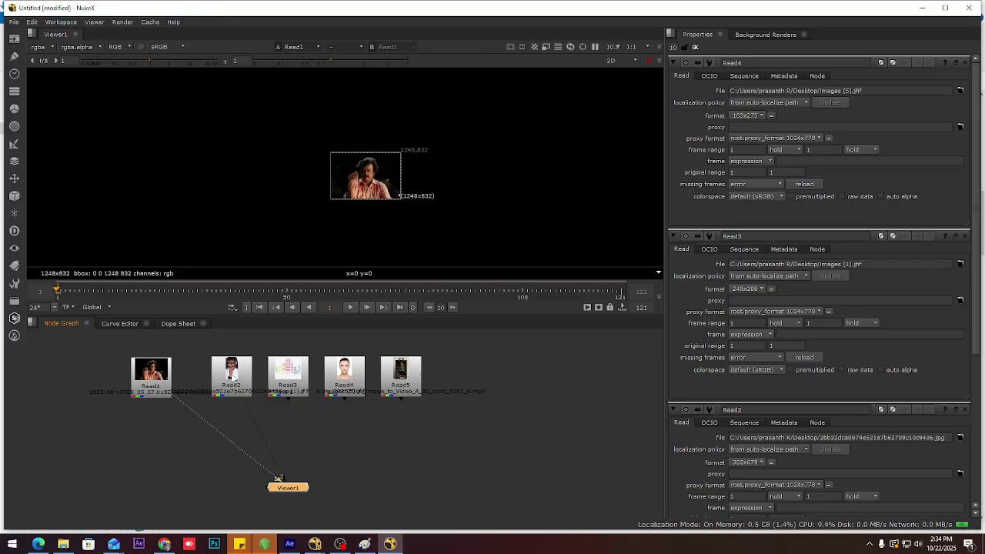
Compare Read1 and Read2 by switching Viewer1 repeatedly between inputs 1 and 2, ending on input 1.
{"action": "key", "text": "2"}
{"action": "key", "text": "1"}
{"action": "key", "text": "2"}
{"action": "key", "text": "1"}
{"action": "key", "text": "2"}
{"action": "key", "text": "1"}
{"action": "key", "text": "2"}
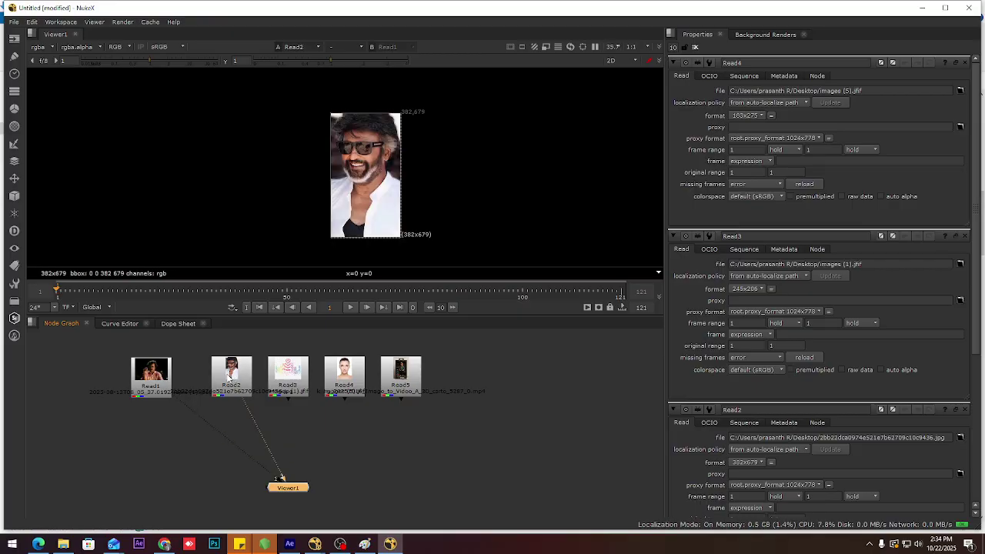
{"action": "key", "text": "1"}
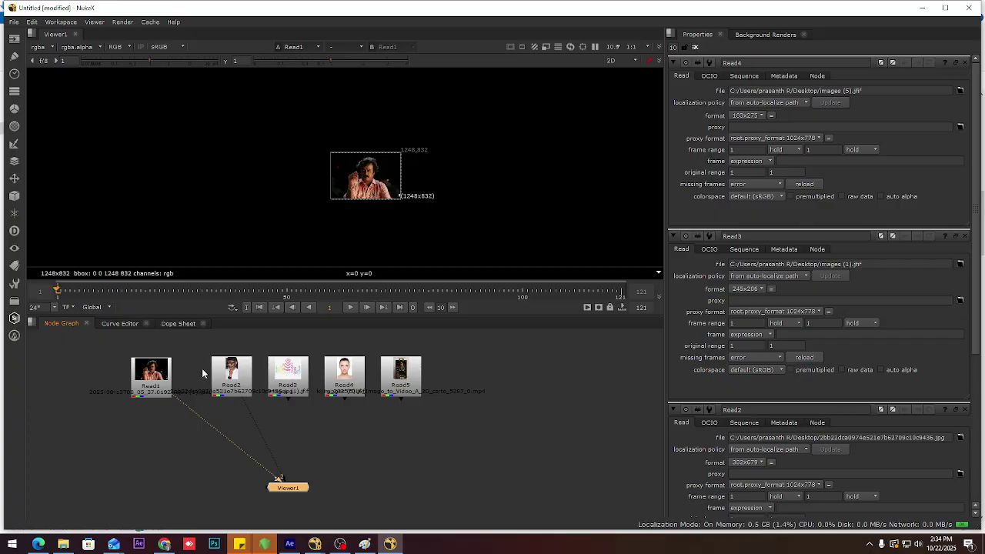
Switch Viewer1 back and forth between inputs 1 and 2, ending on Read2's image.
{"action": "key", "text": "2"}
{"action": "key", "text": "1"}
{"action": "key", "text": "2"}
{"action": "key", "text": "1"}
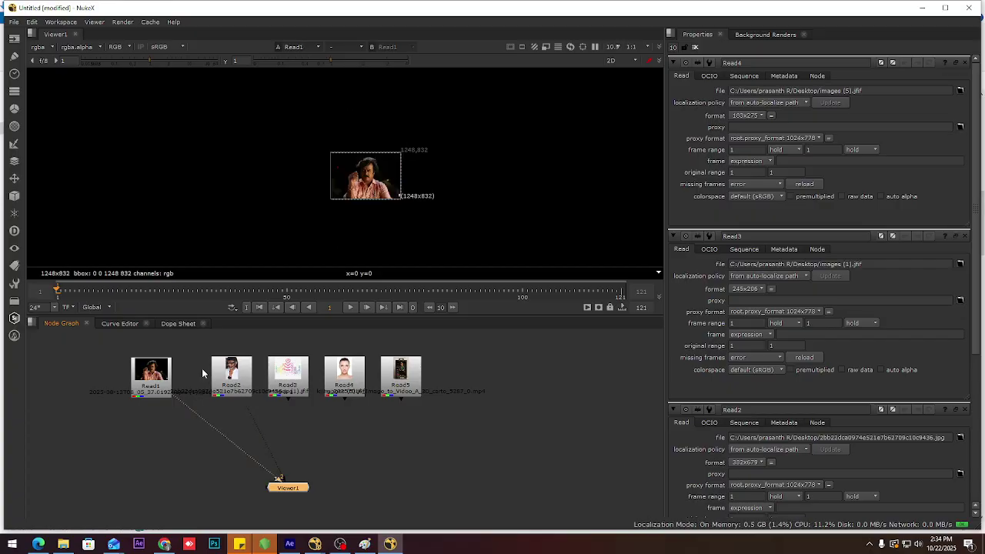
{"action": "key", "text": "2"}
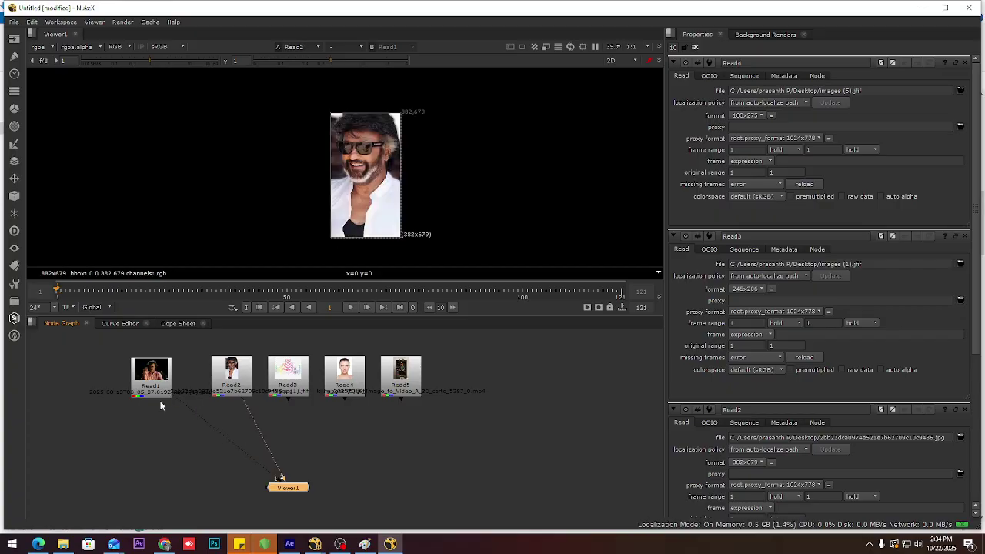
Connect Read3 to Viewer1's input 3 and compare it with inputs 2 and 1, ending on input 3.
{"action": "left_click", "coordinate": [298, 384]}
{"action": "key", "text": "3"}
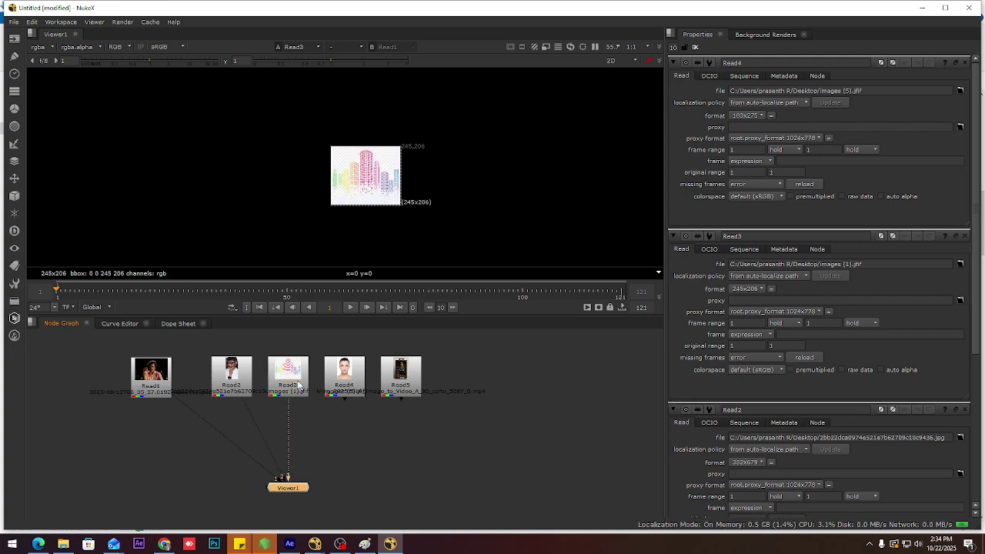
{"action": "key", "text": "2"}
{"action": "key", "text": "3"}
{"action": "key", "text": "2"}
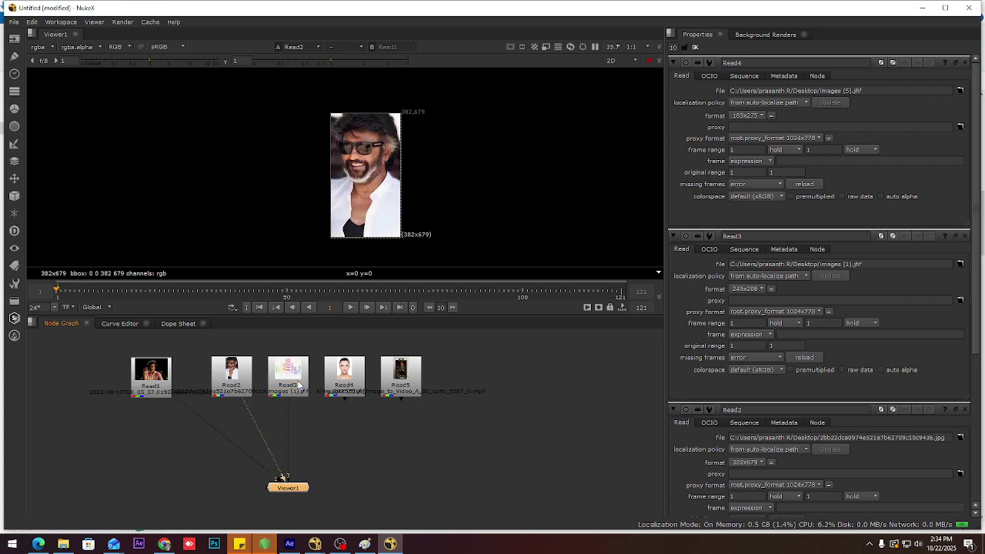
{"action": "key", "text": "3"}
{"action": "key", "text": "1"}
{"action": "key", "text": "3"}
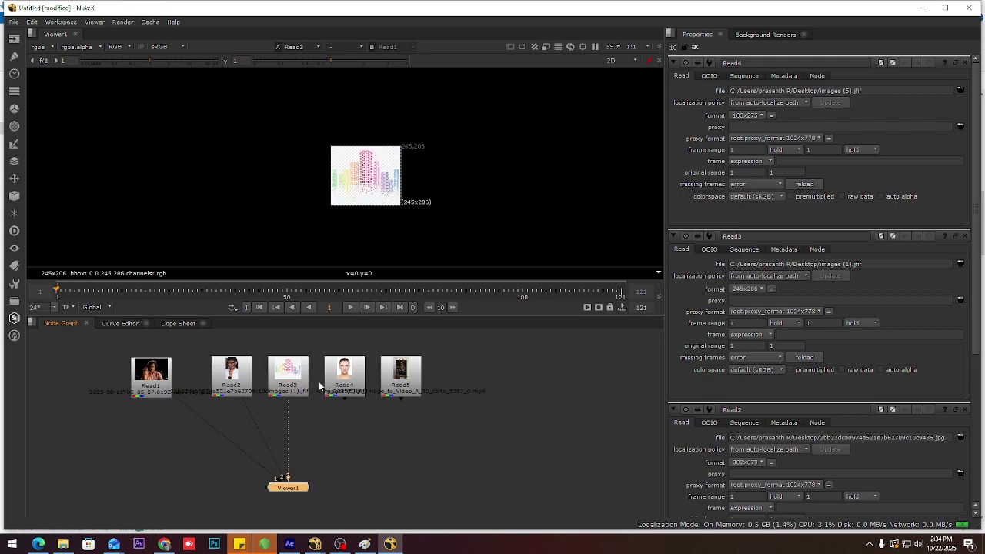
Connect Read4 to Viewer1's input 4 and Read5 to its input 5.
{"action": "left_click", "coordinate": [335, 390]}
{"action": "key", "text": "4"}
{"action": "left_click", "coordinate": [410, 384]}
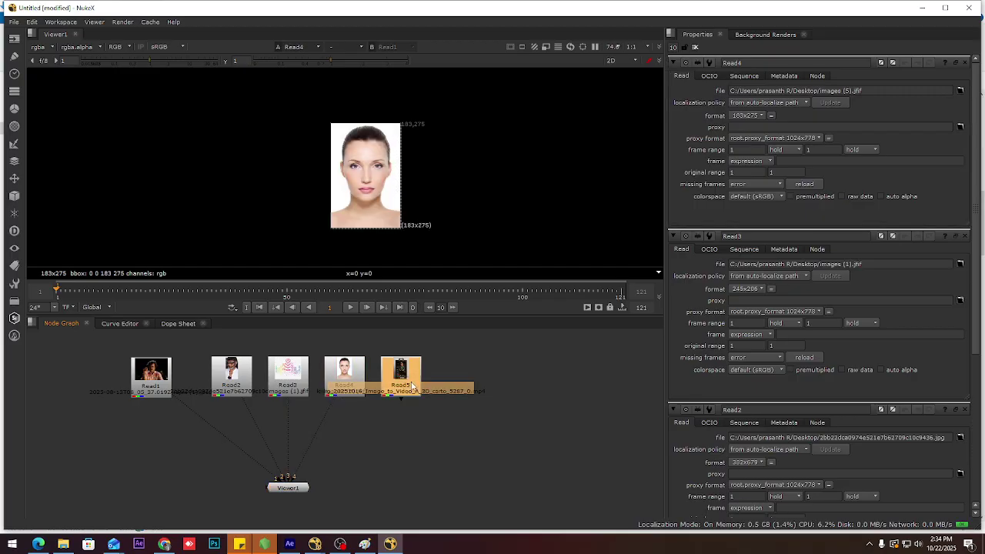
{"action": "key", "text": "5"}
Display Viewer1's input 3 and input 5, and reposition Viewer1 below the row of Read nodes.
{"action": "left_click_drag", "start_coordinate": [287, 491], "coordinate": [276, 488]}
{"action": "key", "text": "3"}
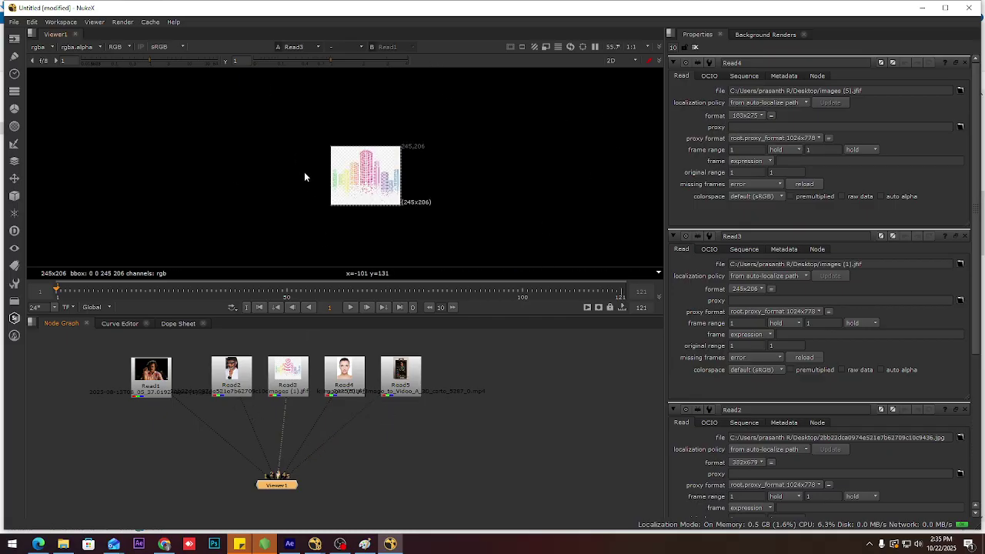
{"action": "key", "text": "5"}
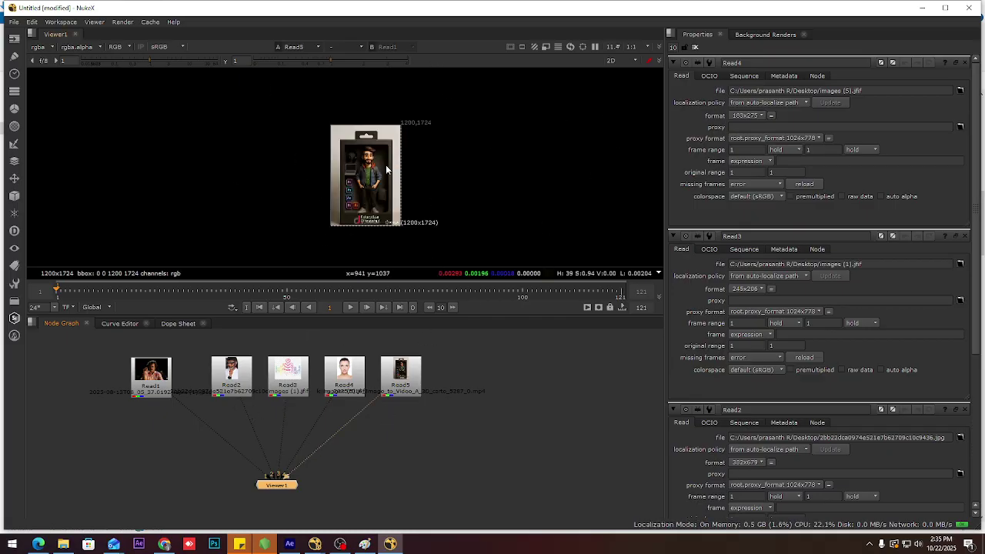
{"action": "left_click_drag", "start_coordinate": [283, 489], "coordinate": [300, 476]}
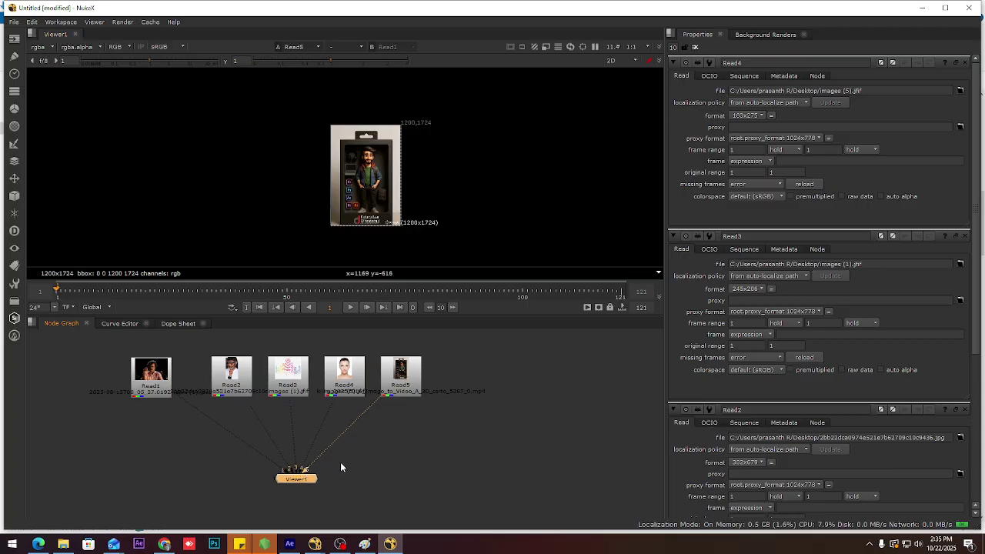
Move Read1 through Read4 left, away from Read5, and extract them so they are disconnected from Viewer1.
{"action": "left_click_drag", "start_coordinate": [113, 341], "coordinate": [352, 394]}
{"action": "left_click_drag", "start_coordinate": [113, 344], "coordinate": [246, 380]}
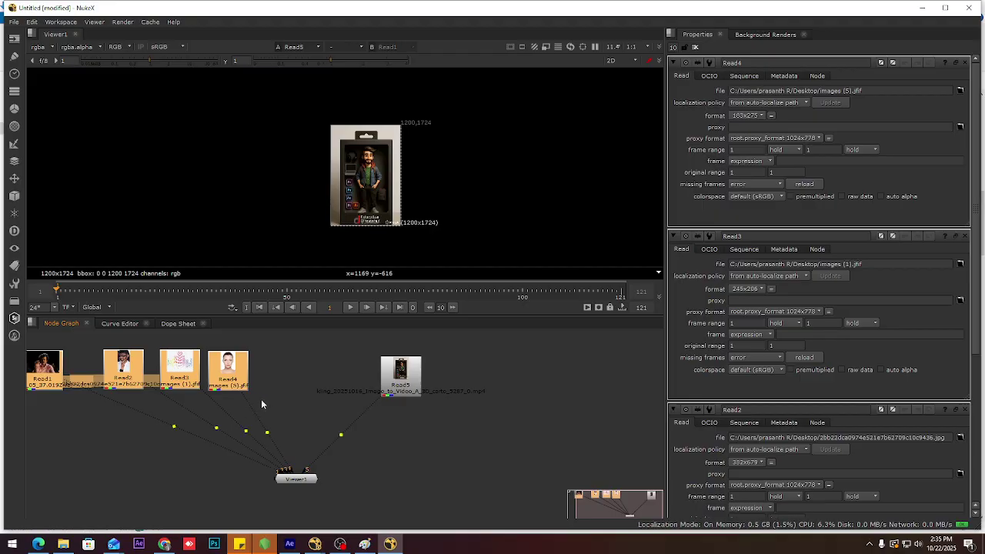
{"action": "key", "text": "ctrl+shift+x"}
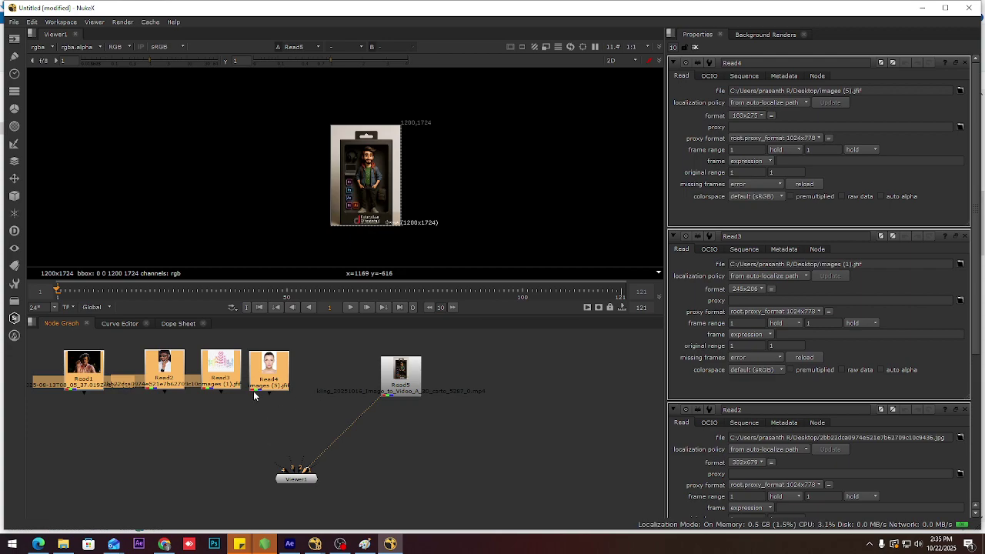
{"action": "left_click_drag", "start_coordinate": [270, 381], "coordinate": [245, 384]}
Place Viewer1 directly below Read5, open Read5's properties and display the clip in the viewer.
{"action": "left_click_drag", "start_coordinate": [310, 482], "coordinate": [415, 478]}
{"action": "double_click", "coordinate": [407, 376]}
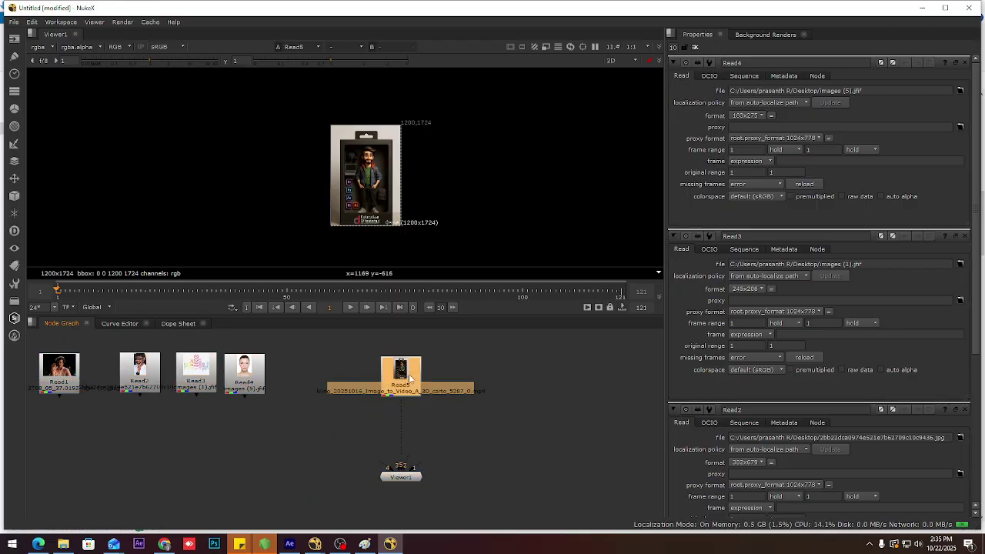
{"action": "key", "text": "1"}
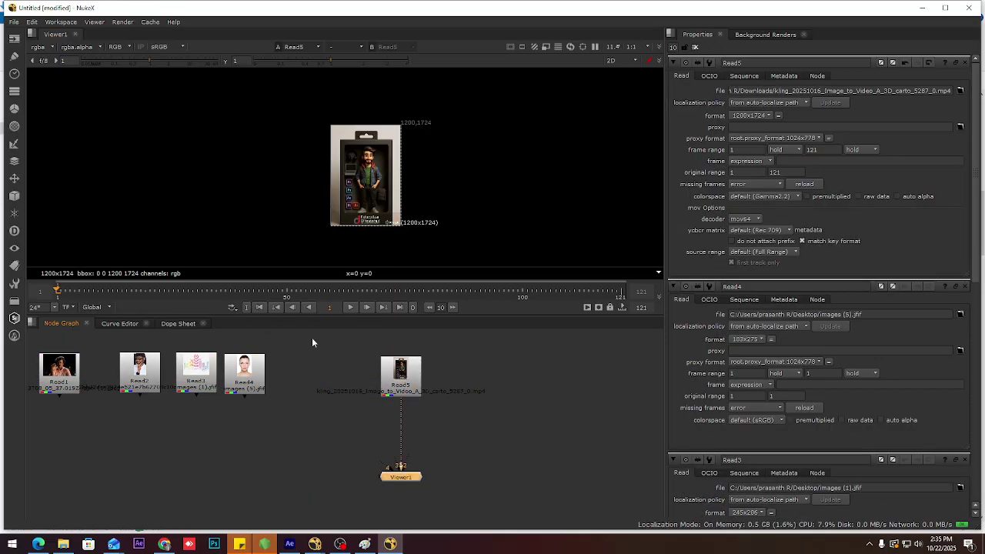
{"action": "left_click", "coordinate": [409, 387]}
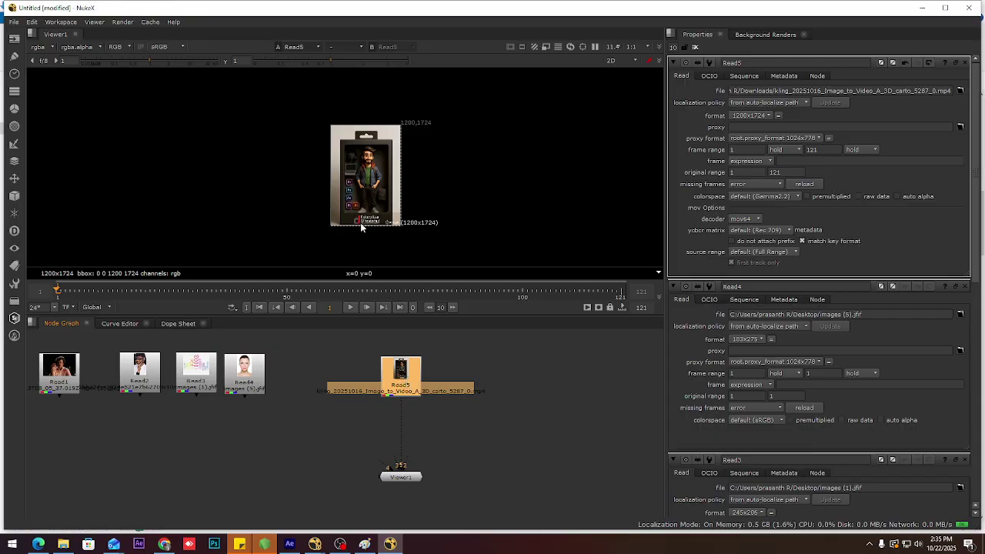
{"action": "key", "text": "1"}
{"action": "left_click", "coordinate": [409, 383]}
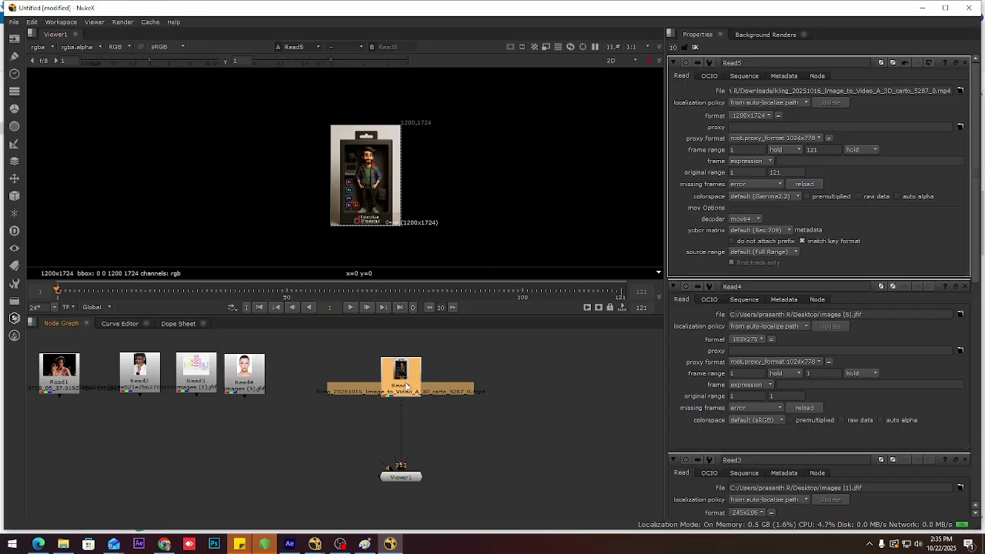
{"action": "left_click", "coordinate": [401, 476]}
{"action": "left_click_drag", "start_coordinate": [402, 476], "coordinate": [408, 467]}
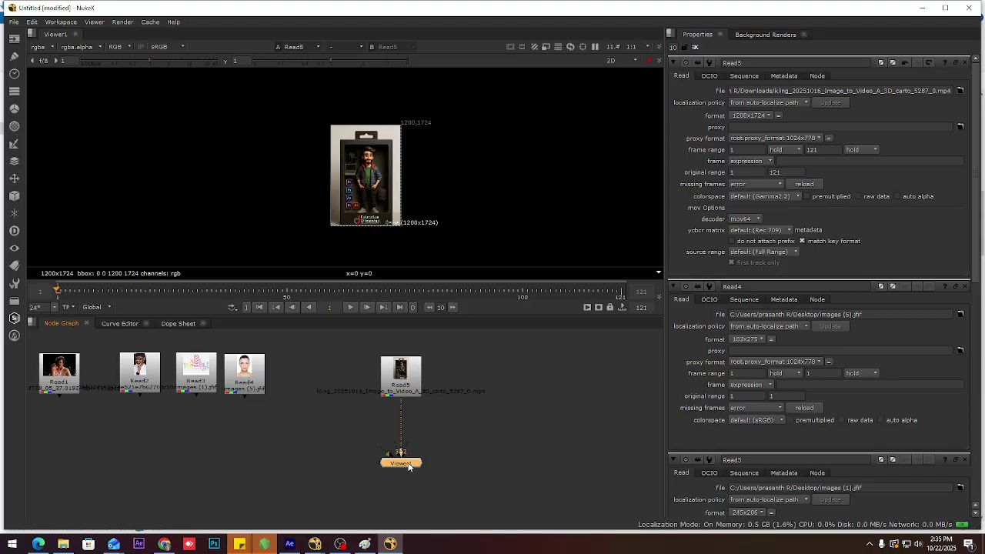
Open the Project Settings and name the project AI_CHAR.
{"action": "key", "text": "s"}
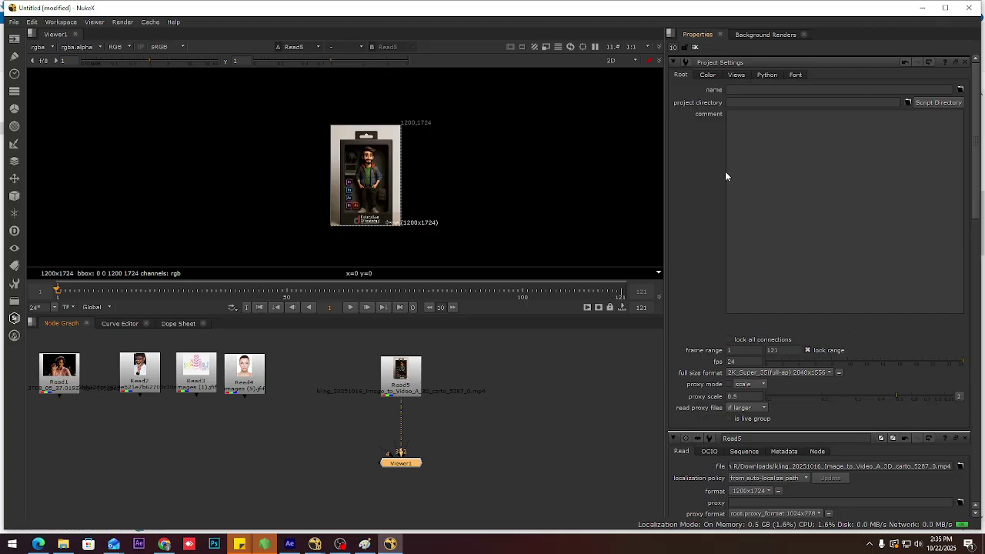
{"action": "left_click", "coordinate": [764, 90]}
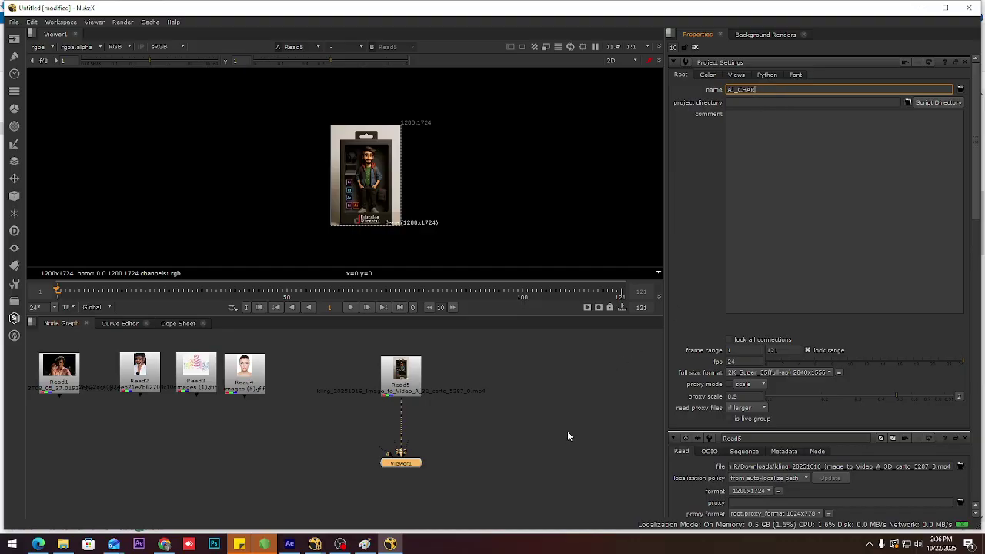
{"action": "left_click", "coordinate": [580, 392]}
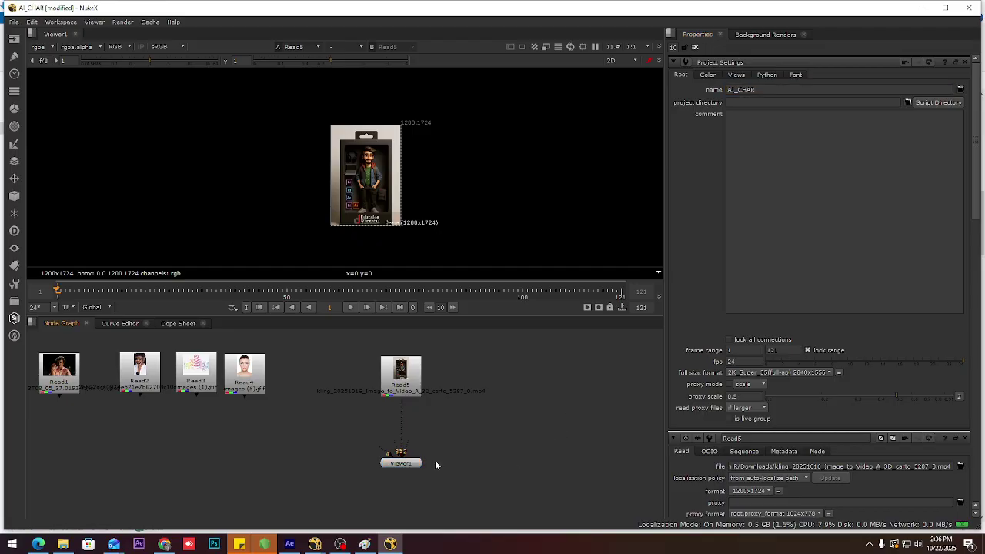
Clear Viewer1's old input connections, reconnect Read5 to its input 1 and reposition Viewer1 below the clip.
{"action": "left_click_drag", "start_coordinate": [420, 465], "coordinate": [498, 349]}
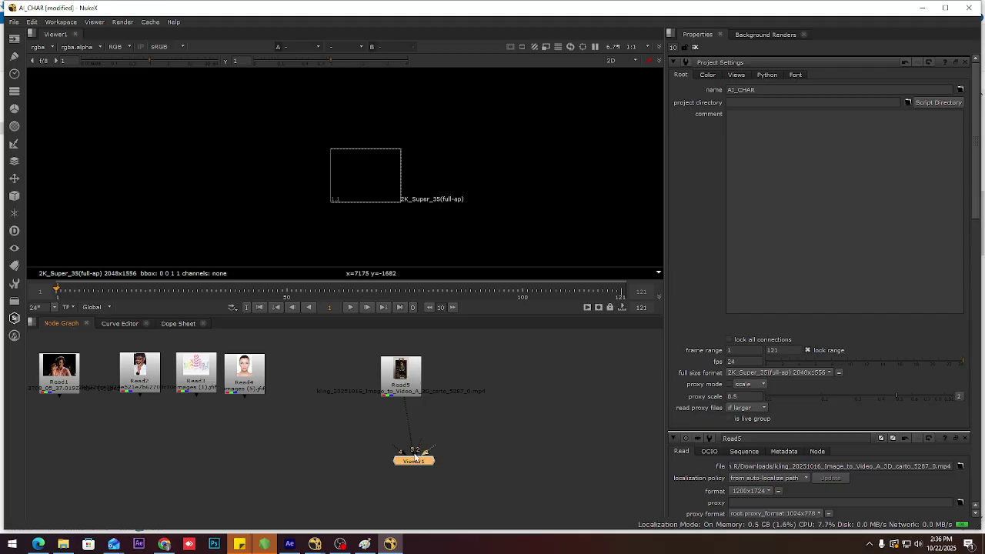
{"action": "mouse_move", "coordinate": [410, 447]}
{"action": "left_mouse_down"}
{"action": "mouse_move", "coordinate": [404, 394]}
{"action": "mouse_move", "coordinate": [410, 460]}
{"action": "left_mouse_up"}
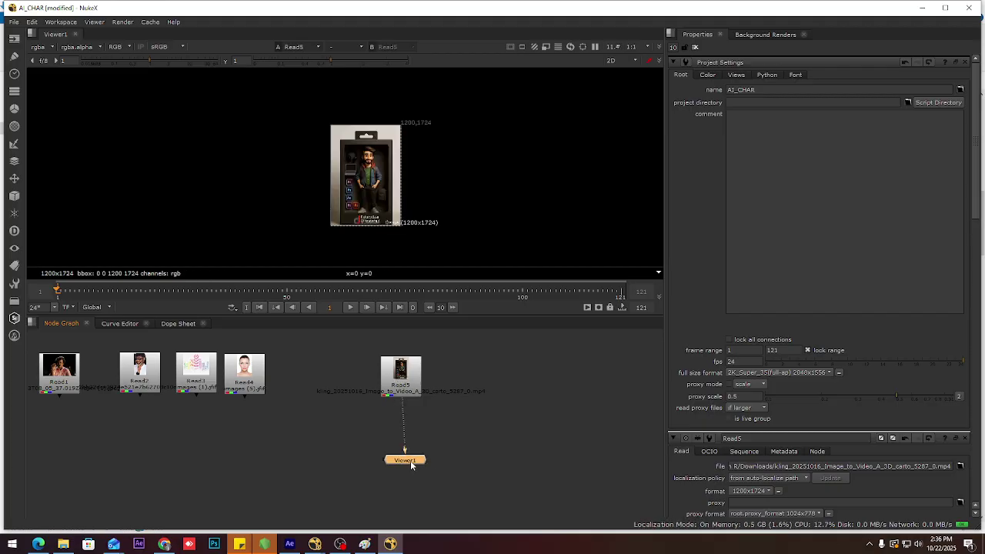
{"action": "left_click", "coordinate": [503, 423]}
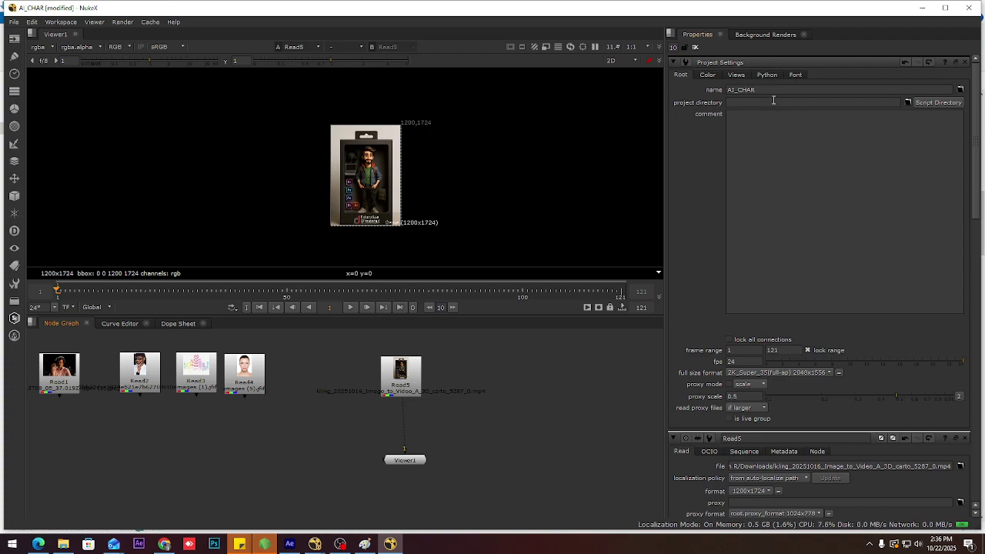
{"action": "left_click_drag", "start_coordinate": [413, 466], "coordinate": [390, 469]}
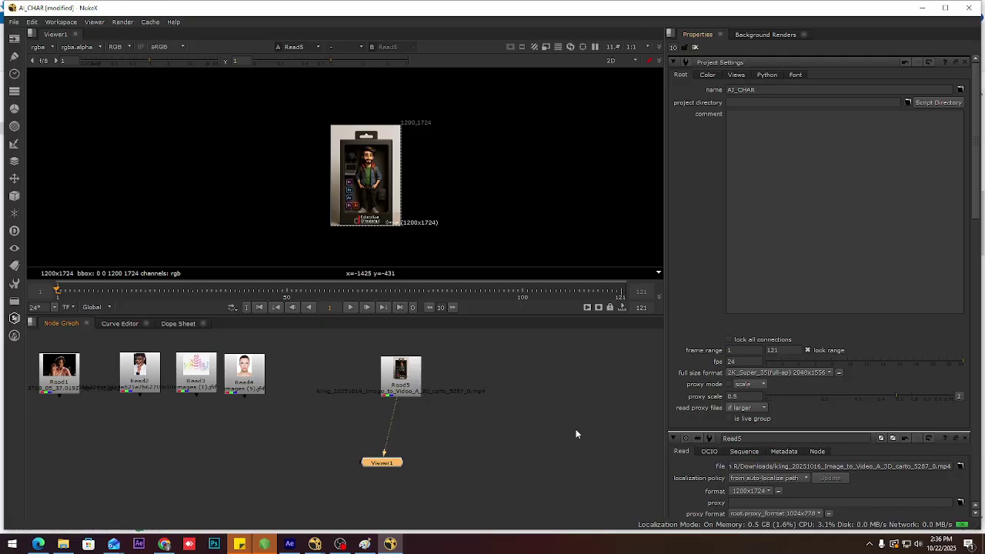
Dismiss the autosave warning, set the project's full size format to 1200x1724 and the timeline's frame range source to Input.
{"action": "left_click", "coordinate": [408, 372]}
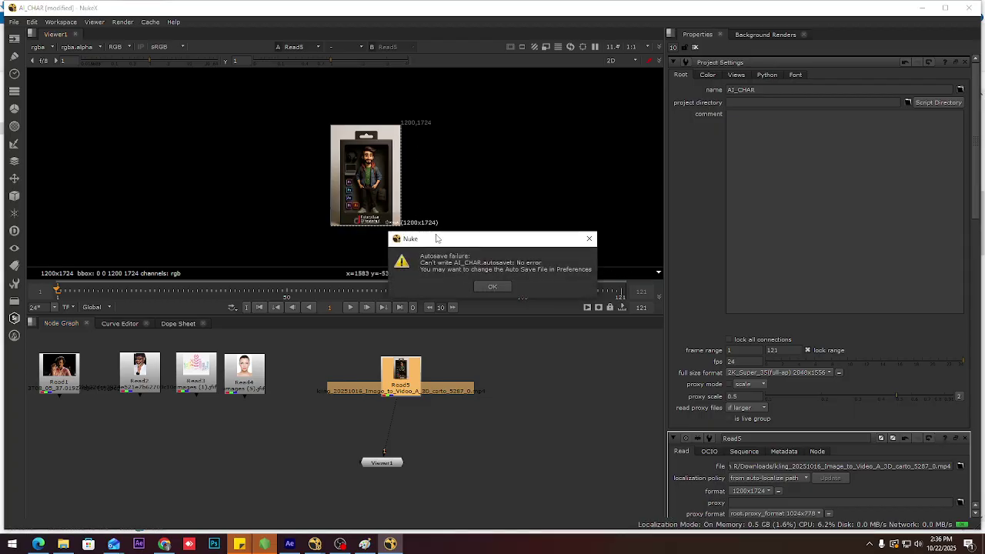
{"action": "left_click", "coordinate": [490, 285]}
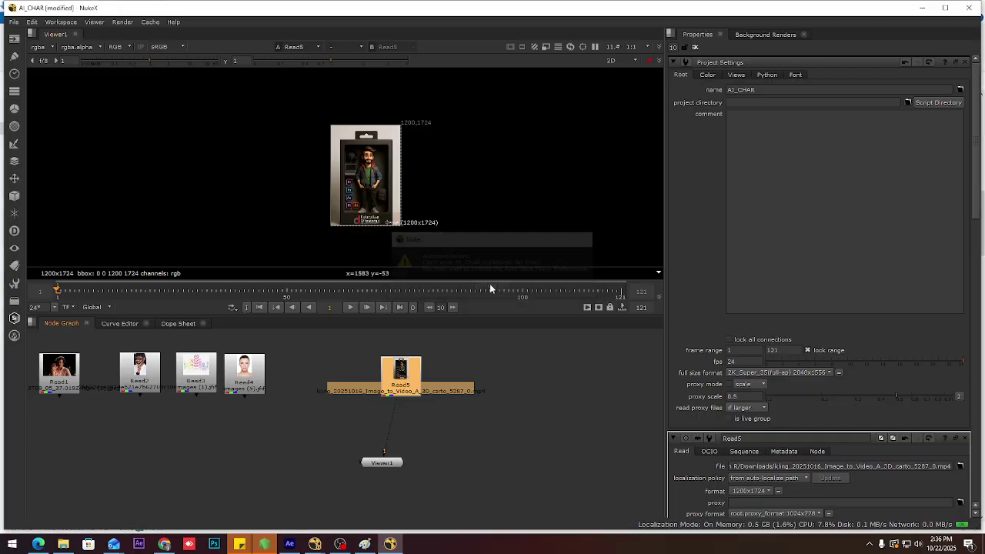
{"action": "left_click", "coordinate": [808, 372]}
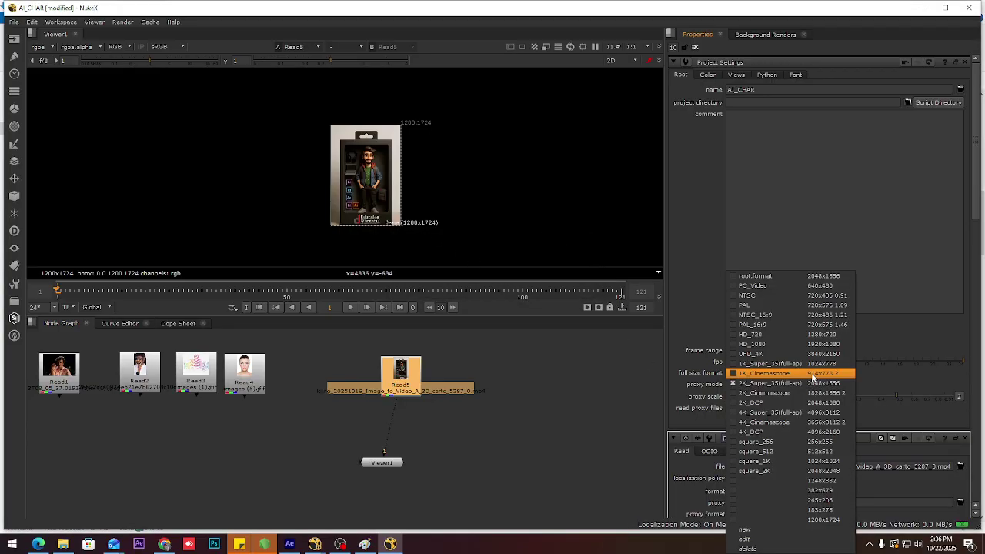
{"action": "left_click", "coordinate": [834, 521]}
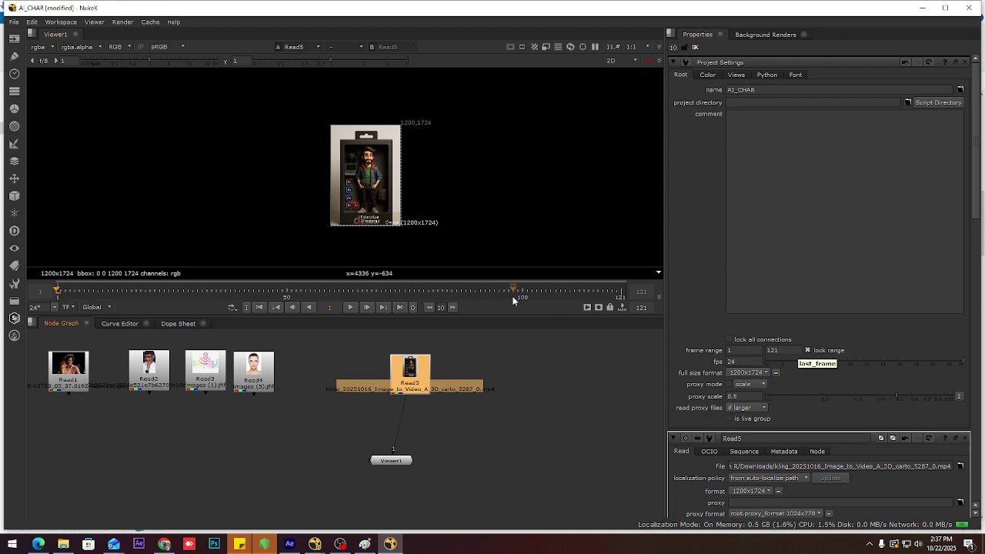
{"action": "left_click", "coordinate": [92, 307]}
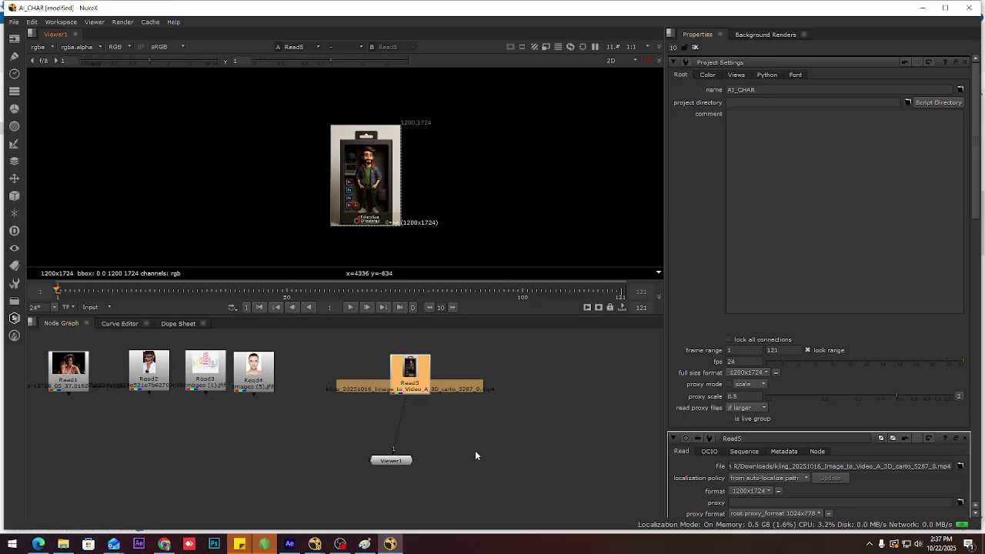
Align Viewer1 directly below Read5, display the clip through input 1 and bring up Read5's properties.
{"action": "mouse_move", "coordinate": [408, 460]}
{"action": "left_mouse_down"}
{"action": "mouse_move", "coordinate": [450, 471]}
{"action": "mouse_move", "coordinate": [422, 471]}
{"action": "left_mouse_up"}
{"action": "left_click", "coordinate": [407, 394]}
{"action": "key", "text": "1"}
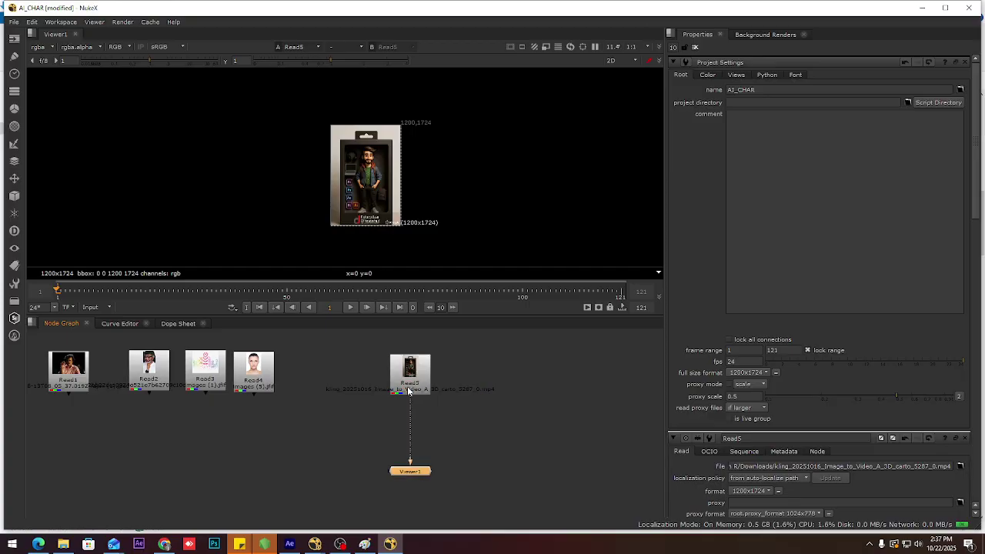
{"action": "double_click", "coordinate": [411, 387]}
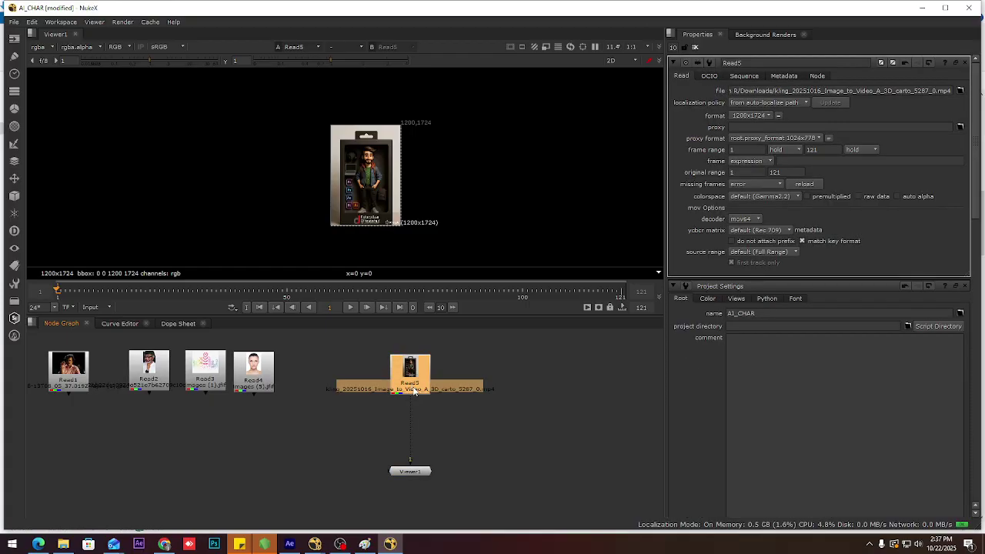
{"action": "key", "text": "1"}
{"action": "left_click", "coordinate": [414, 476]}
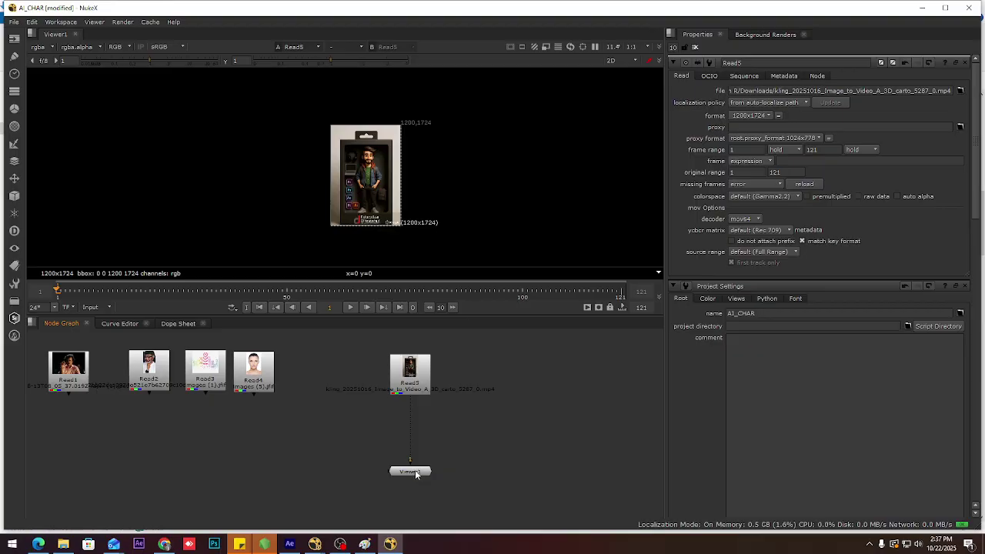
{"action": "left_click", "coordinate": [417, 472]}
Add a Write node after Read5 and place it midway between Read5 and Viewer1.
{"action": "left_click", "coordinate": [417, 389]}
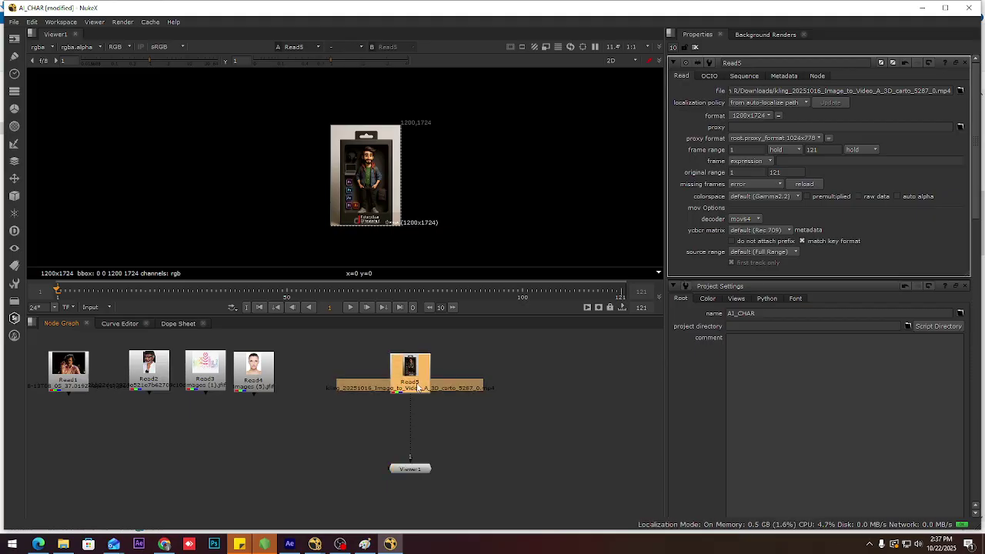
{"action": "key", "text": "w"}
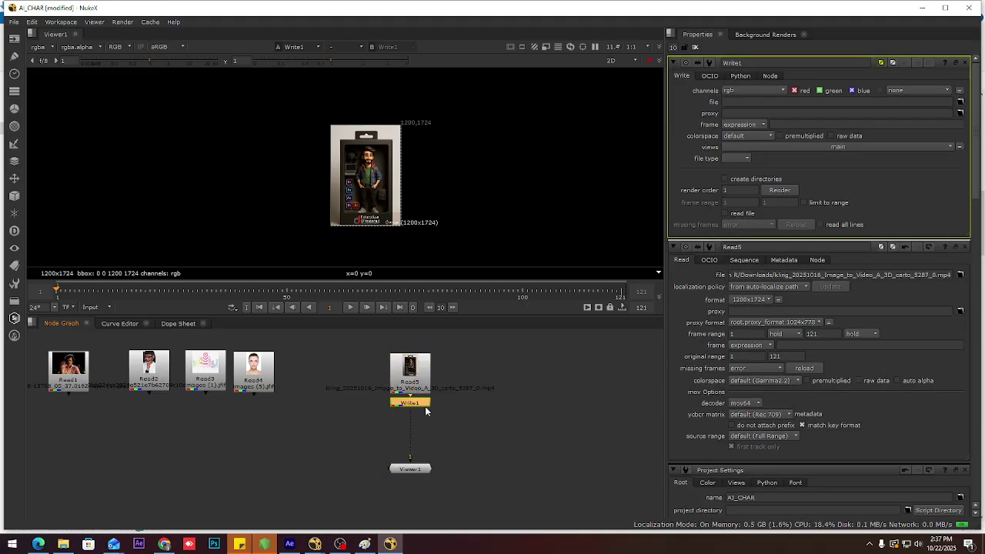
{"action": "left_click_drag", "start_coordinate": [425, 406], "coordinate": [427, 427]}
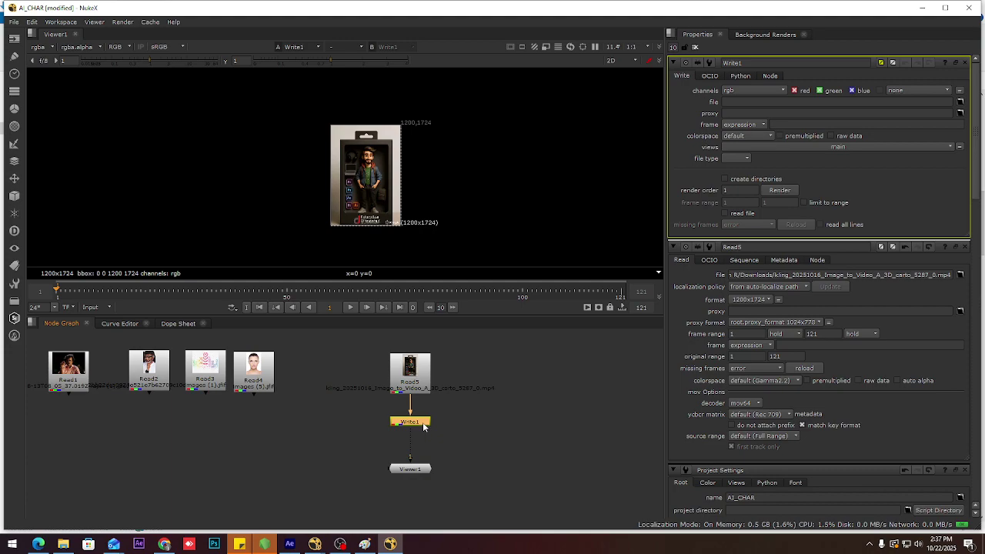
{"action": "left_click_drag", "start_coordinate": [422, 424], "coordinate": [363, 395]}
{"action": "left_click", "coordinate": [477, 435]}
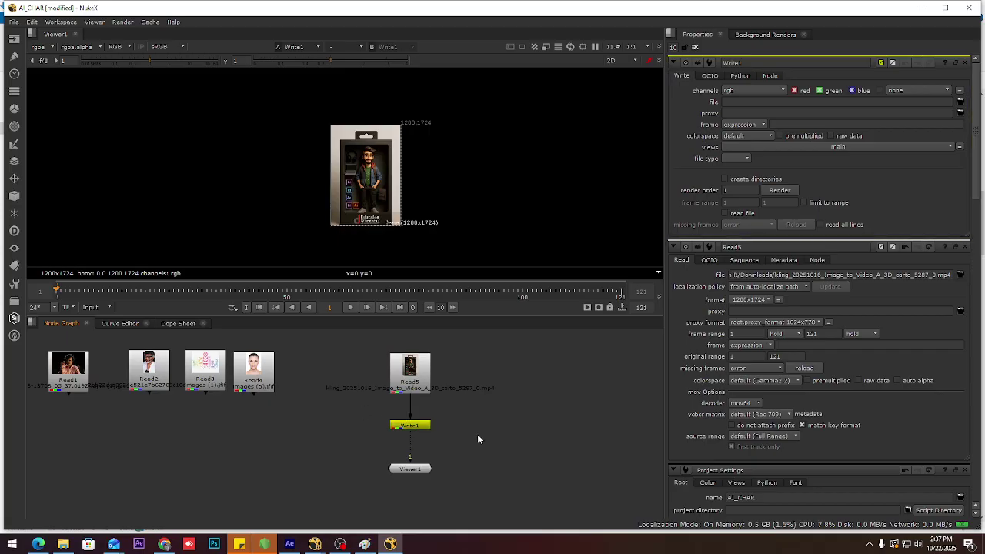
Examine the available nodes in the Image, Draw, Time, Color, Filter and Merge categories.
{"action": "left_click", "coordinate": [14, 38]}
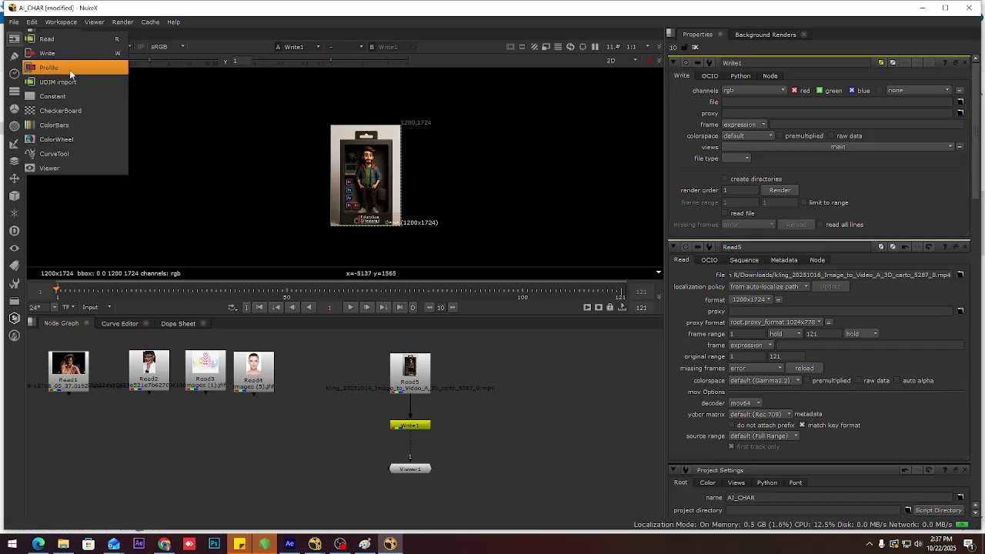
{"action": "left_click", "coordinate": [15, 59]}
{"action": "left_click", "coordinate": [14, 74]}
{"action": "left_click", "coordinate": [13, 62]}
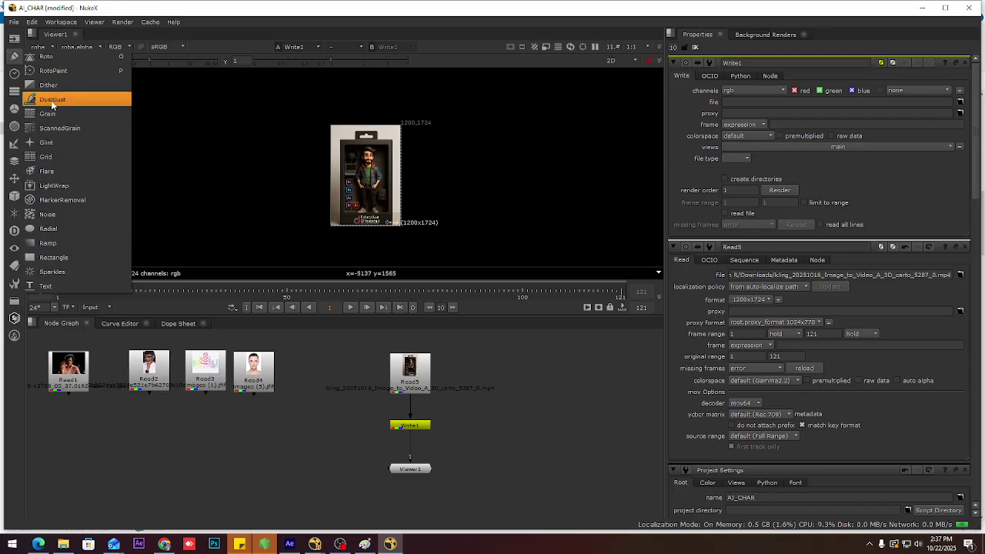
{"action": "mouse_move", "coordinate": [14, 73]}
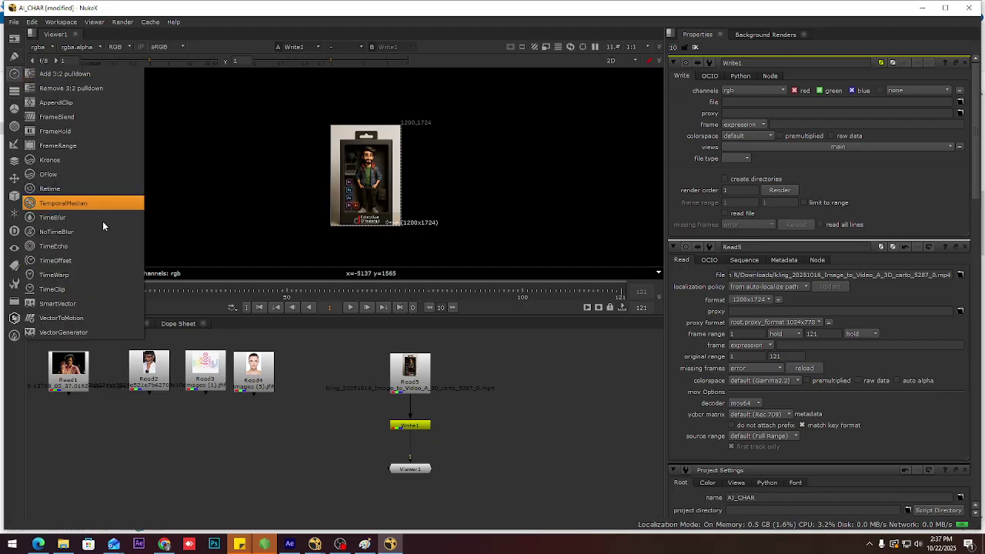
{"action": "mouse_move", "coordinate": [14, 108]}
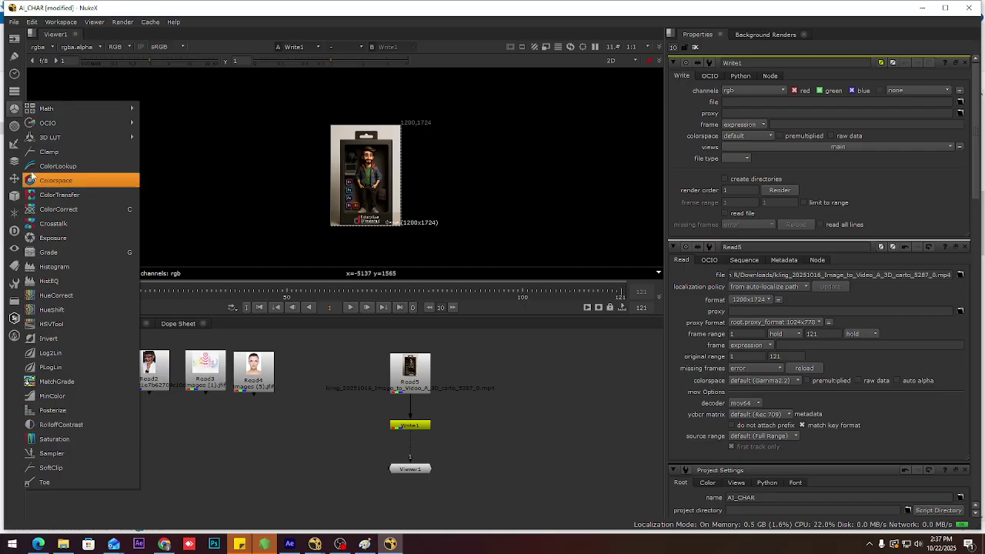
{"action": "left_click", "coordinate": [9, 132]}
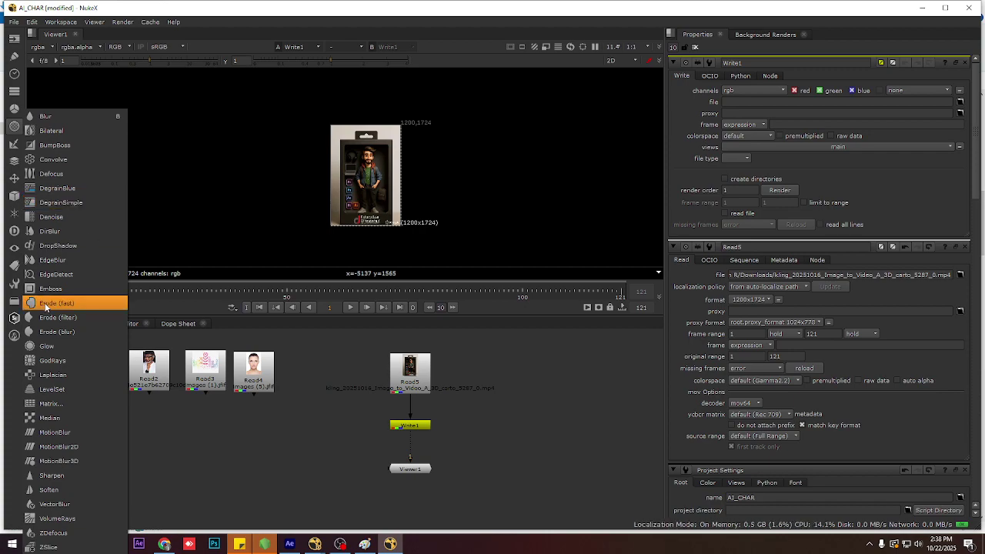
{"action": "left_click", "coordinate": [15, 163]}
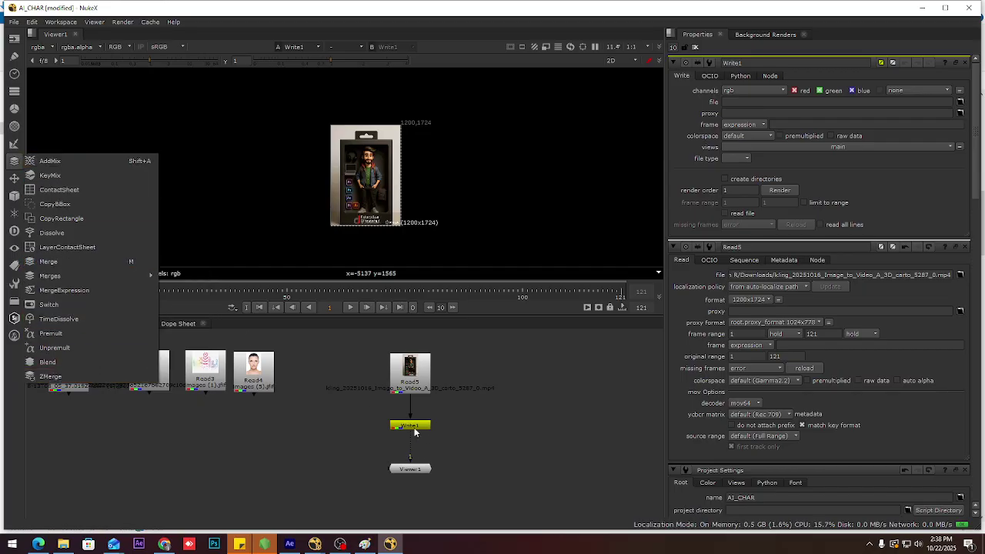
Move Viewer1 slightly further down below Write1, keeping it in line with the node chain.
{"action": "left_click", "coordinate": [446, 468]}
{"action": "left_click", "coordinate": [416, 471]}
{"action": "left_click_drag", "start_coordinate": [406, 501], "coordinate": [420, 487]}
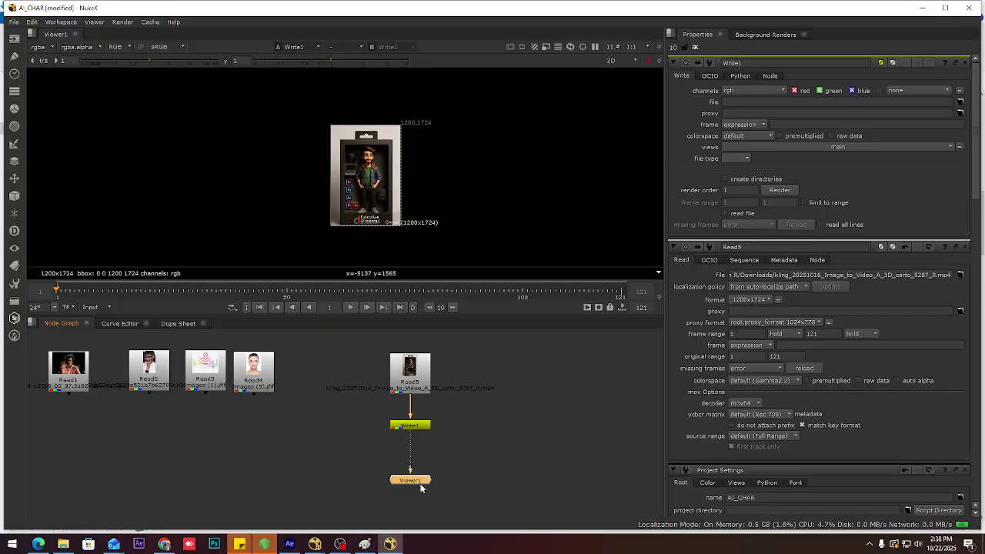
Review the Viewer's layer choices and keep rgba as the displayed layer.
{"action": "left_click", "coordinate": [40, 47]}
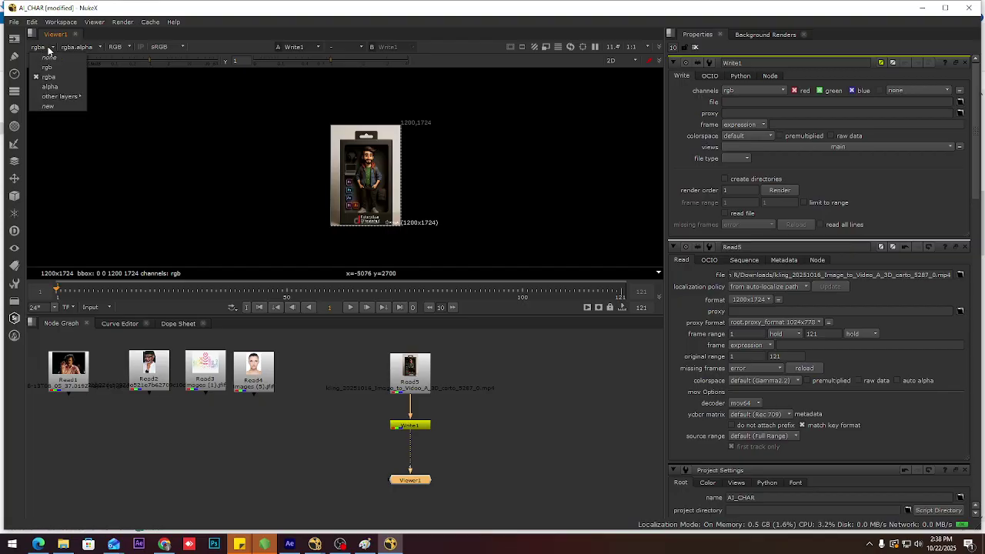
{"action": "mouse_move", "coordinate": [75, 98]}
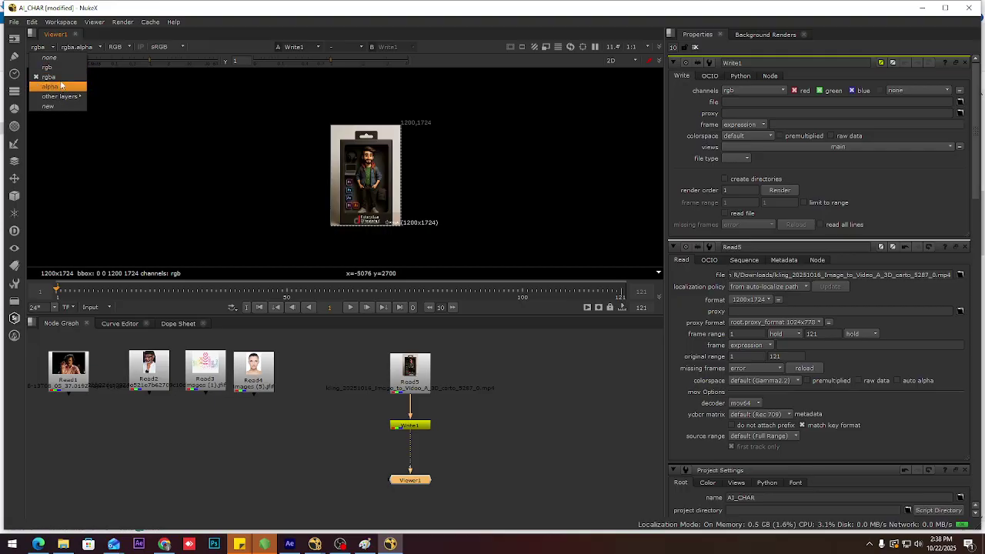
{"action": "left_click", "coordinate": [66, 77]}
{"action": "mouse_move", "coordinate": [352, 200]}
{"action": "middle_mouse_down"}
{"action": "mouse_move", "coordinate": [366, 211]}
{"action": "mouse_move", "coordinate": [358, 197]}
{"action": "middle_mouse_up"}
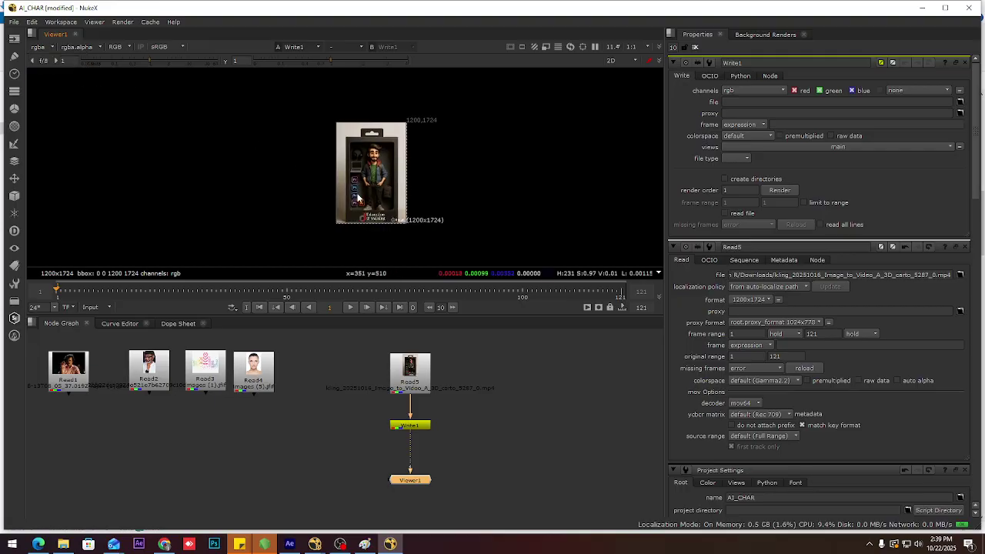
Preview the clip's red, green, blue and alpha channels one after another in the Viewer.
{"action": "left_click", "coordinate": [117, 47]}
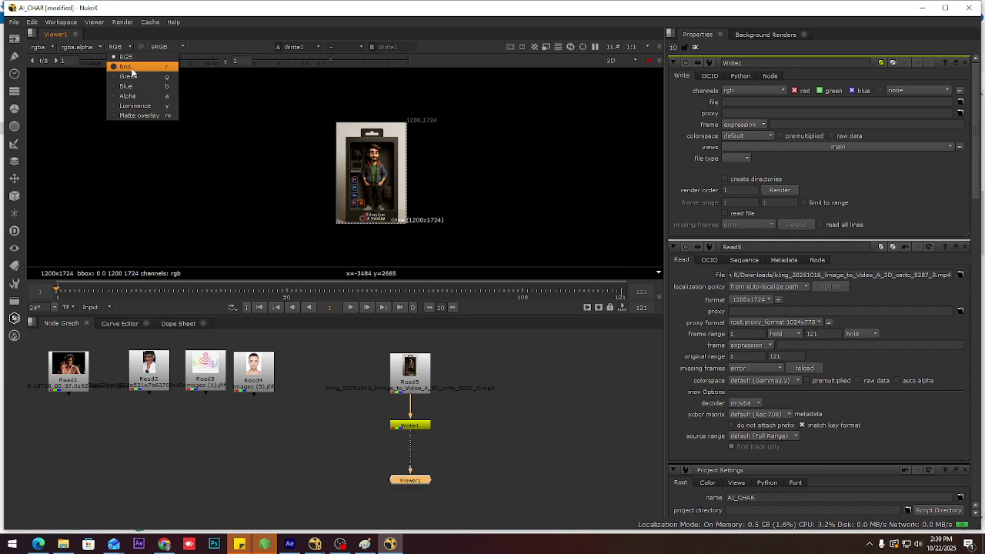
{"action": "left_click", "coordinate": [131, 68]}
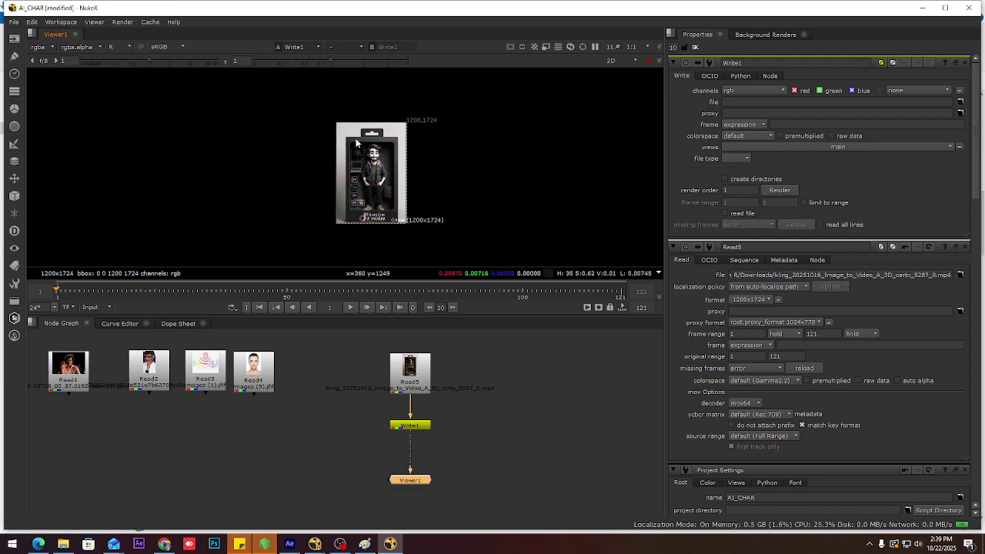
{"action": "left_click", "coordinate": [117, 46]}
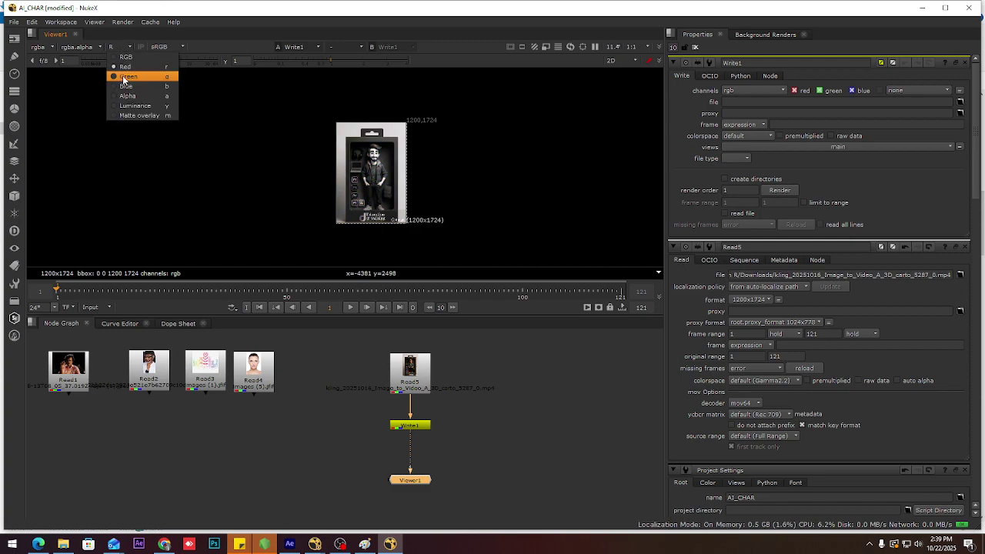
{"action": "left_click", "coordinate": [124, 77]}
{"action": "left_click", "coordinate": [113, 44]}
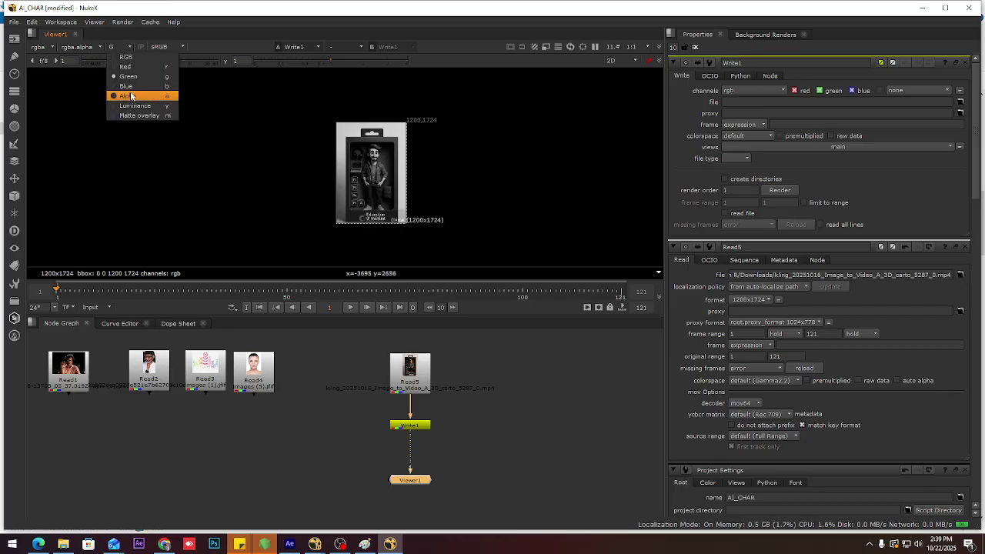
{"action": "left_click", "coordinate": [126, 86]}
{"action": "left_click", "coordinate": [124, 49]}
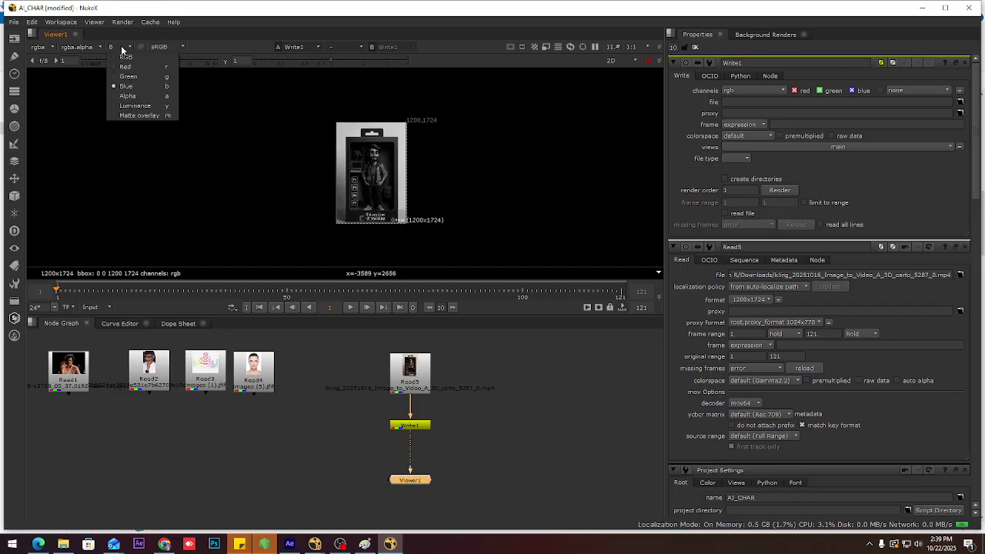
{"action": "left_click", "coordinate": [142, 96]}
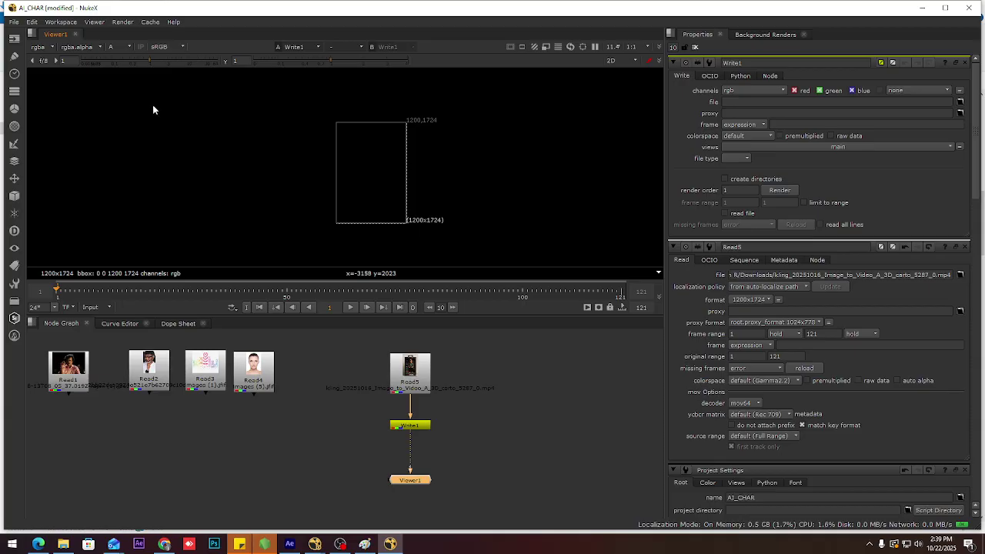
Preview the clip's luminance and matte overlay, return the Viewer to RGB and check its display colour-space options.
{"action": "left_click", "coordinate": [124, 49]}
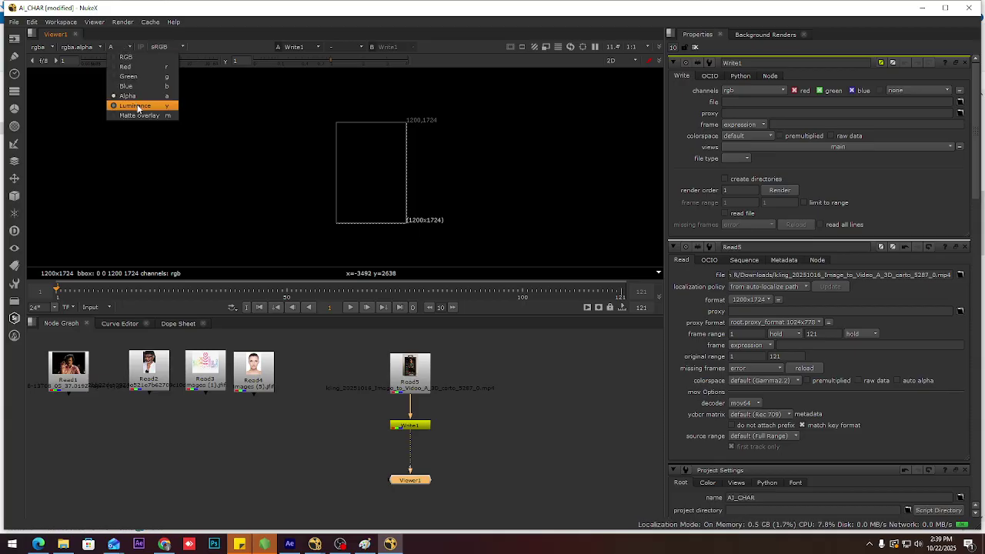
{"action": "left_click", "coordinate": [137, 105]}
{"action": "left_click", "coordinate": [119, 47]}
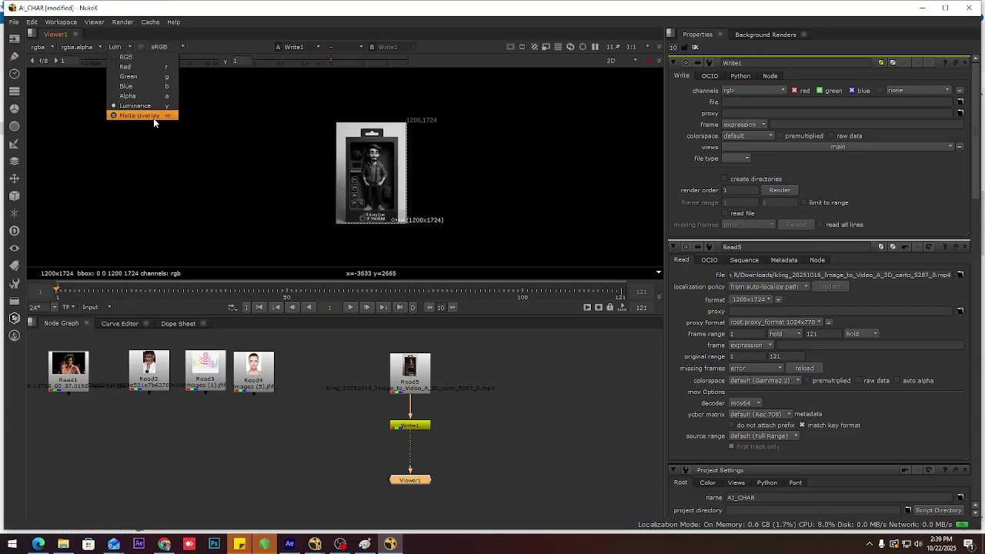
{"action": "left_click", "coordinate": [153, 116]}
{"action": "left_click", "coordinate": [117, 46]}
{"action": "left_click", "coordinate": [123, 59]}
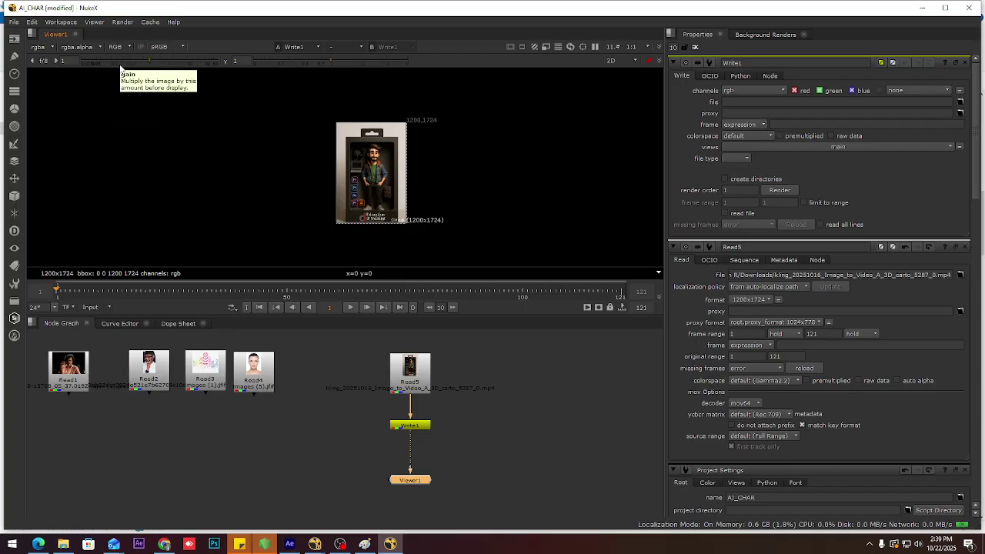
{"action": "left_click", "coordinate": [165, 49]}
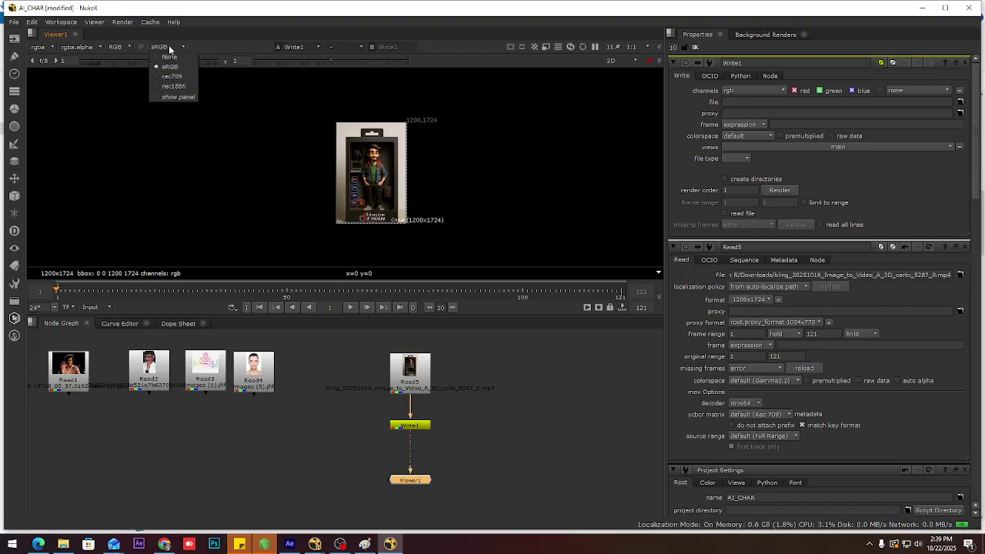
{"action": "left_click", "coordinate": [167, 49]}
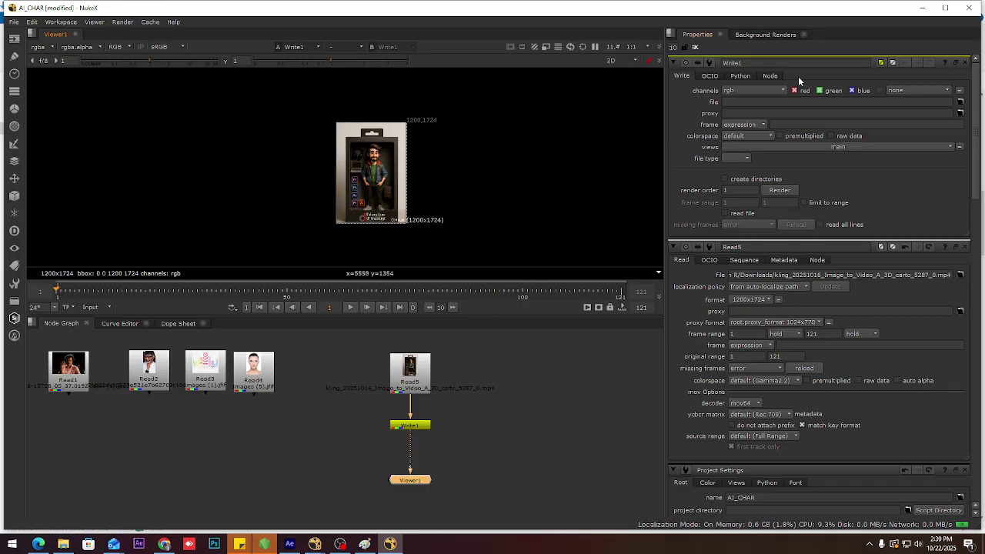
Display Read5 directly through Viewer1's input 1, and reconnect that input to Write1.
{"action": "left_click", "coordinate": [409, 427]}
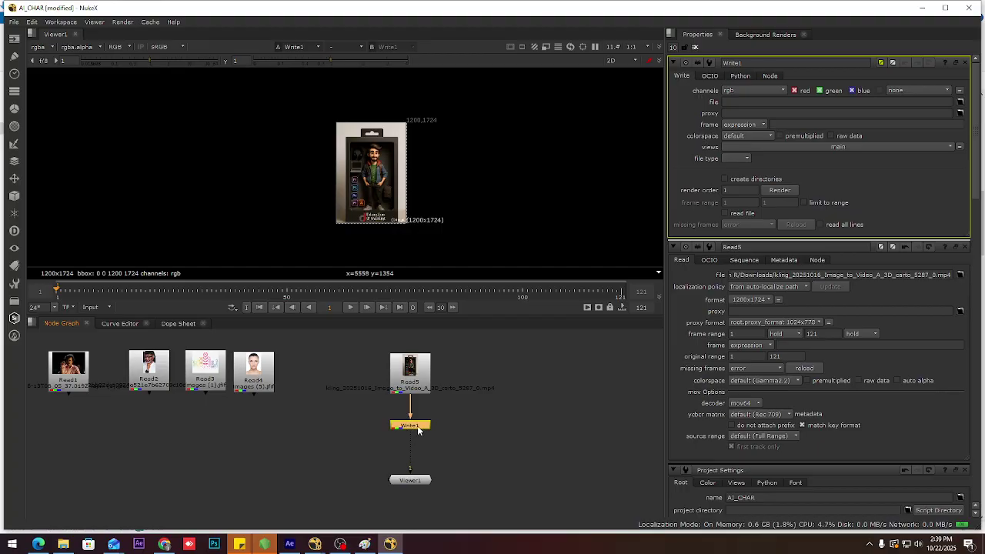
{"action": "key", "text": "ctrl+z"}
{"action": "left_click", "coordinate": [421, 380]}
{"action": "key", "text": "ctrl+z"}
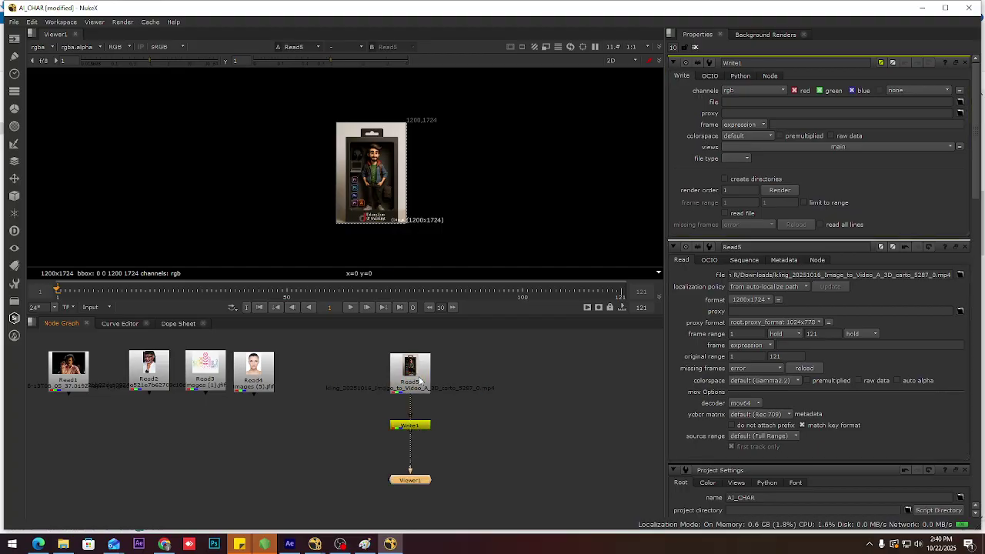
{"action": "left_click", "coordinate": [420, 429]}
{"action": "key", "text": "1"}
{"action": "left_click", "coordinate": [421, 429]}
{"action": "key", "text": "1"}
Browse for Write1's output location and create a folder named IMG inside the personal folder on the D: drive.
{"action": "left_click", "coordinate": [959, 102]}
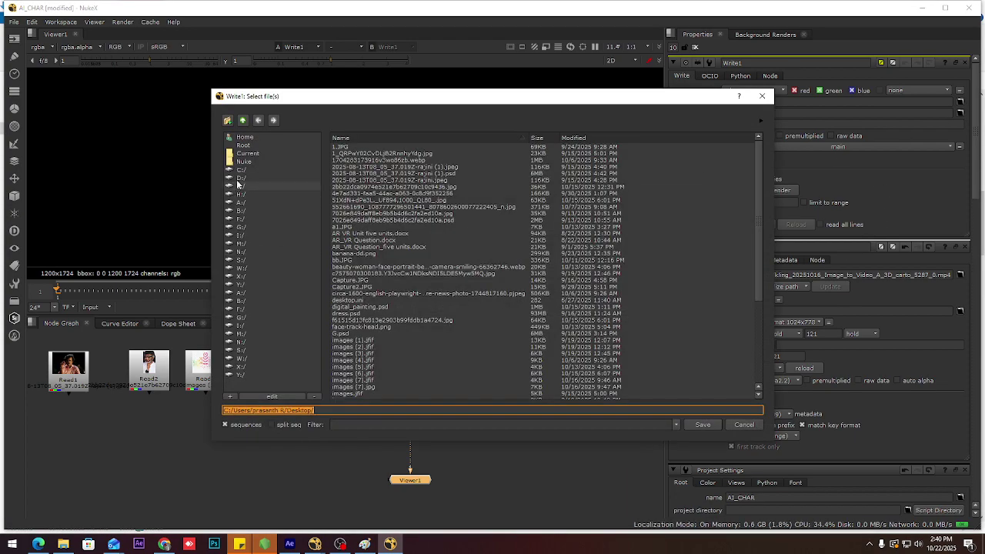
{"action": "left_click", "coordinate": [248, 178]}
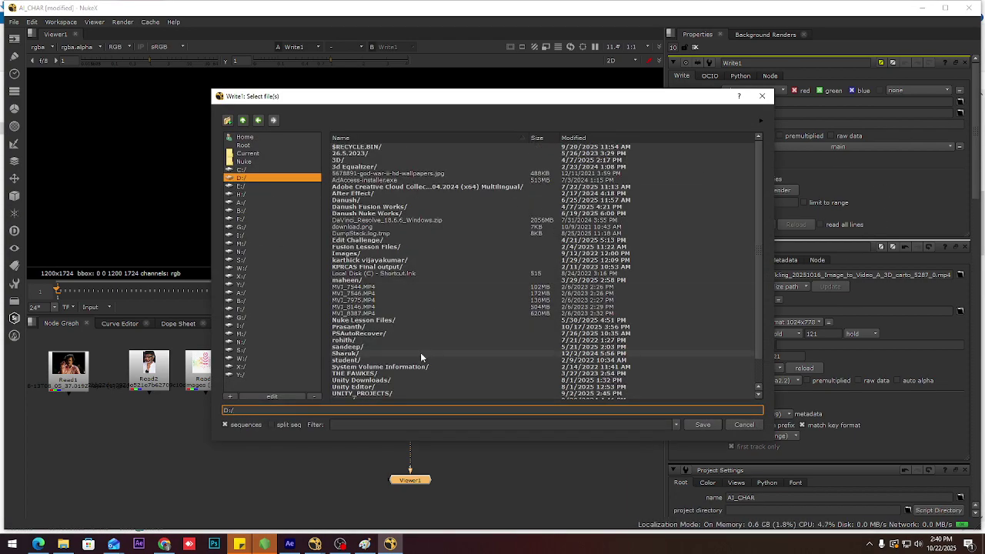
{"action": "double_click", "coordinate": [358, 327]}
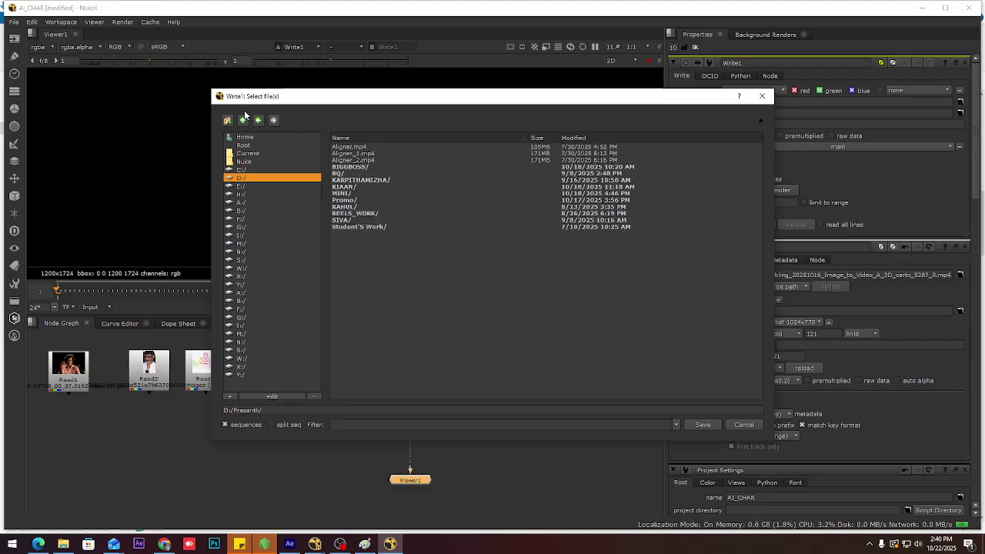
{"action": "left_click", "coordinate": [228, 120]}
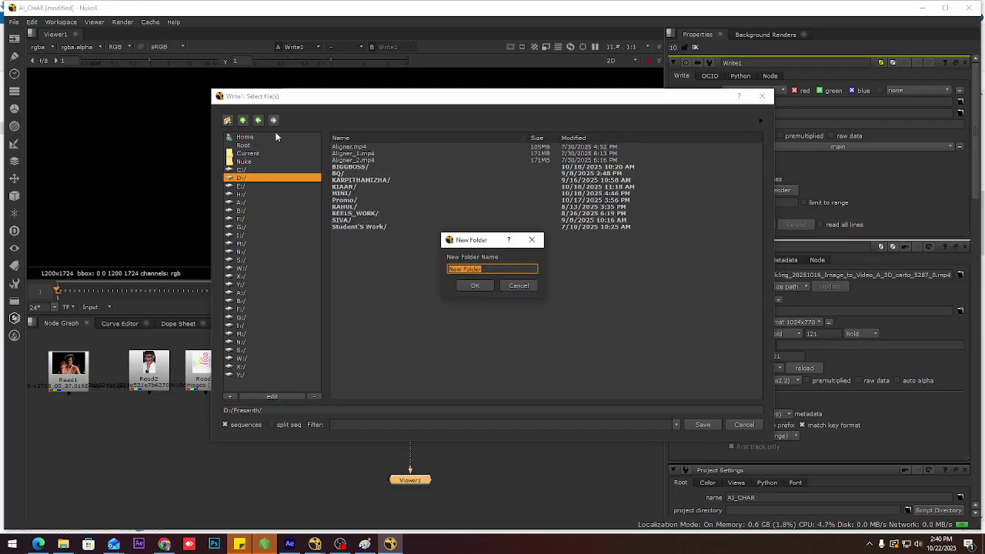
{"action": "type", "text": "IMG"}
{"action": "key", "text": "Return"}
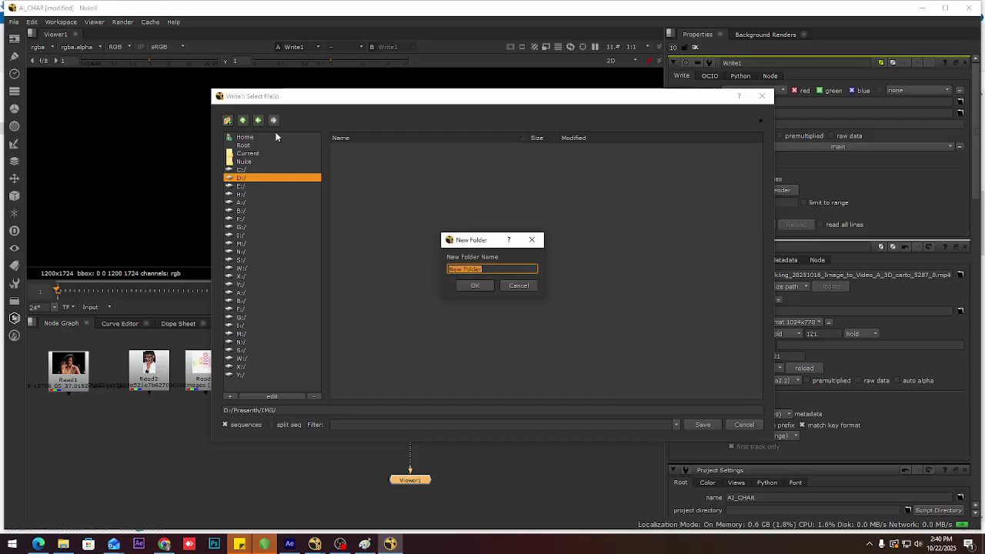
{"action": "left_click", "coordinate": [525, 285]}
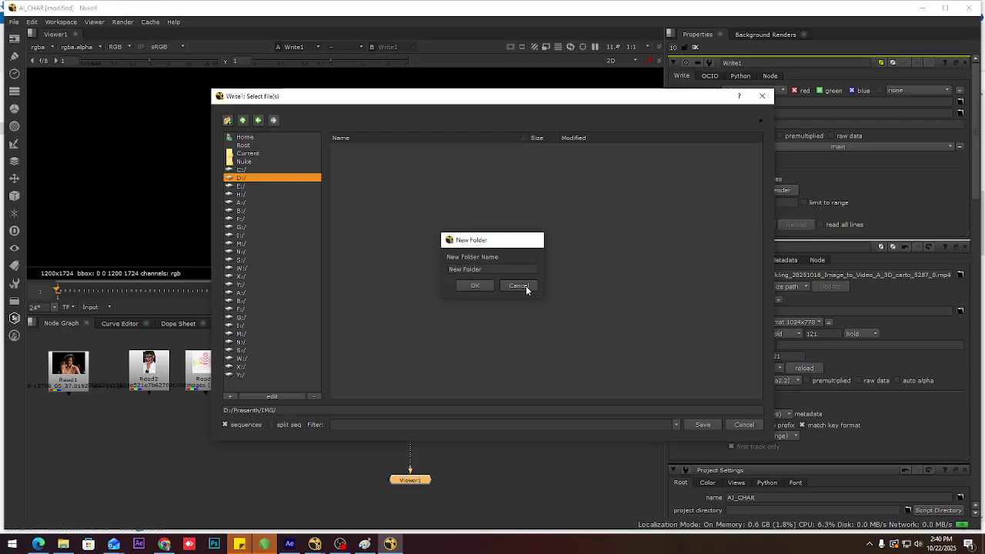
Name Write1's output image_####.jpg in the IMG folder and save the file path.
{"action": "left_click", "coordinate": [452, 410]}
{"action": "type", "text": "imag"}
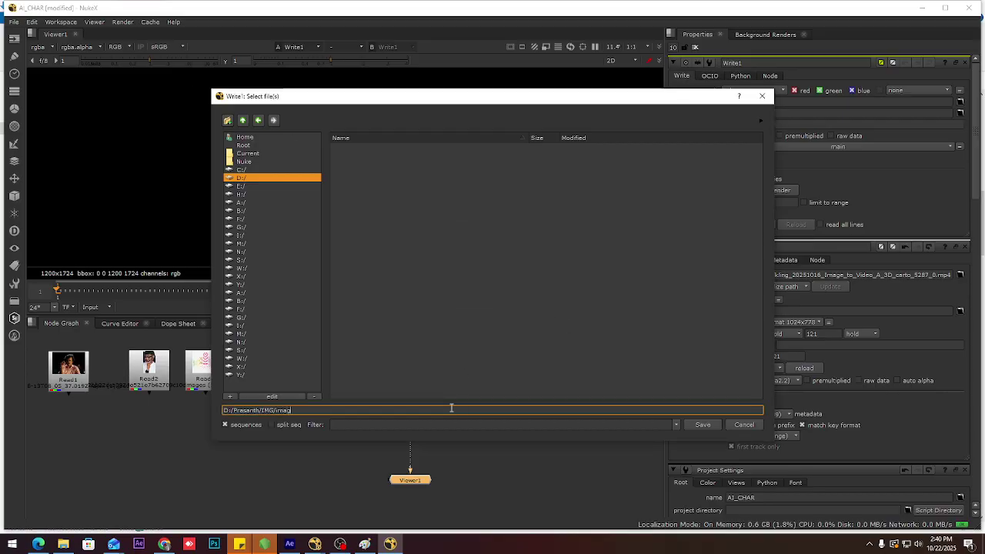
{"action": "type", "text": "e_####"}
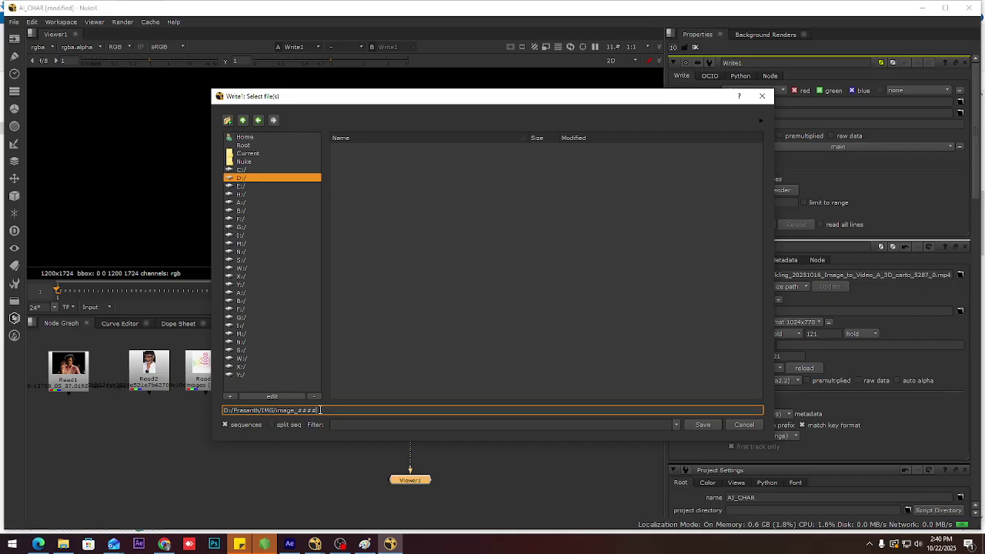
{"action": "type", "text": "jpg"}
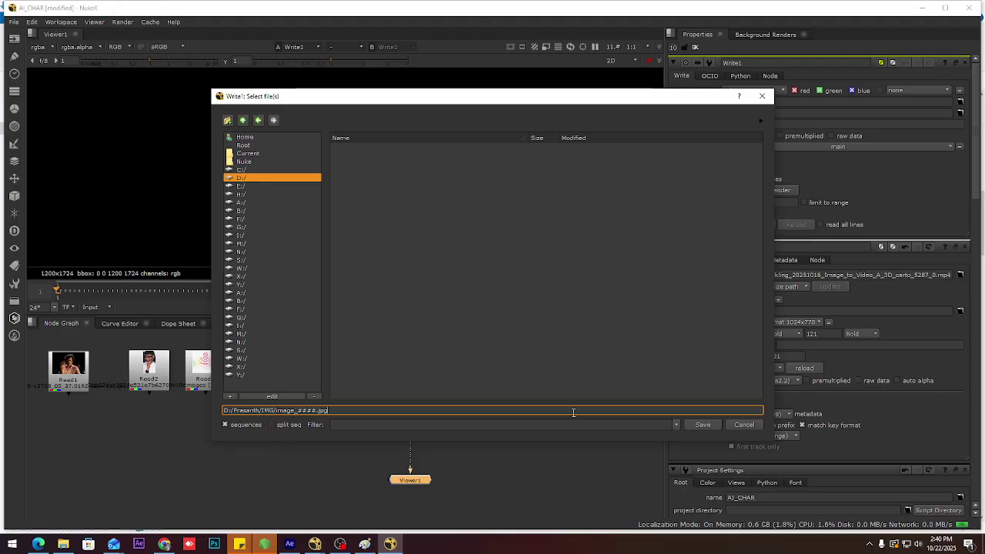
{"action": "left_click", "coordinate": [713, 428]}
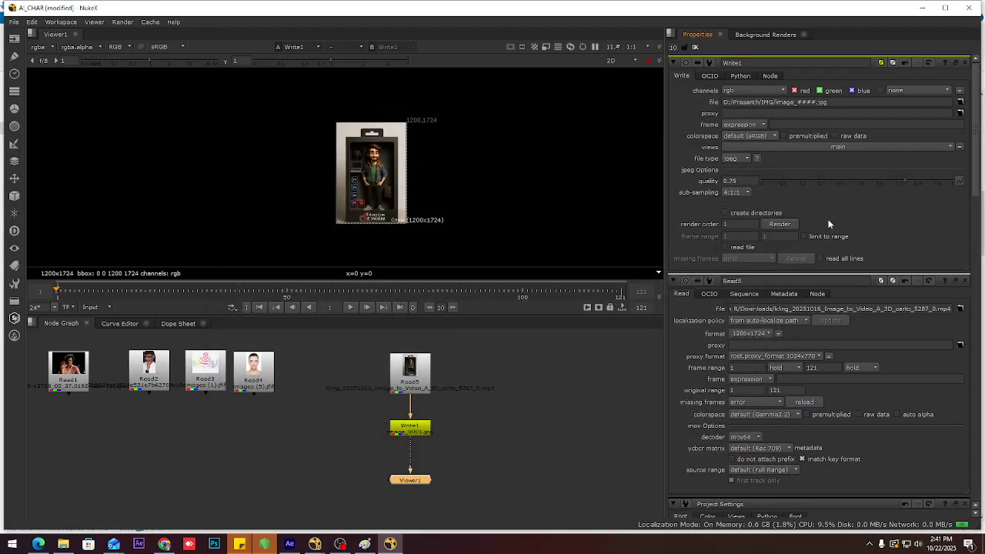
Set Write1's JPEG quality to 1 and check the available sub-sampling and file type options.
{"action": "left_click_drag", "start_coordinate": [911, 180], "coordinate": [958, 182]}
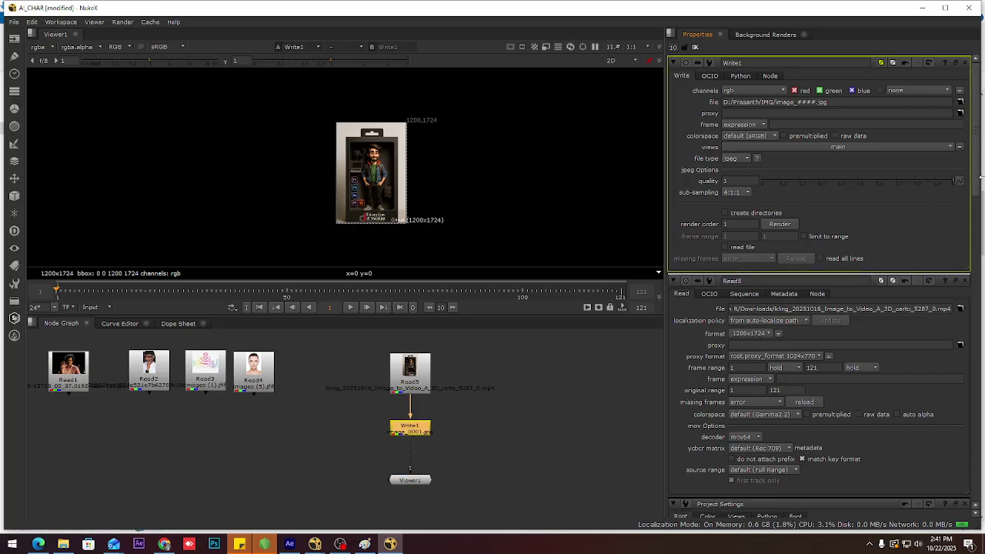
{"action": "left_click", "coordinate": [746, 193]}
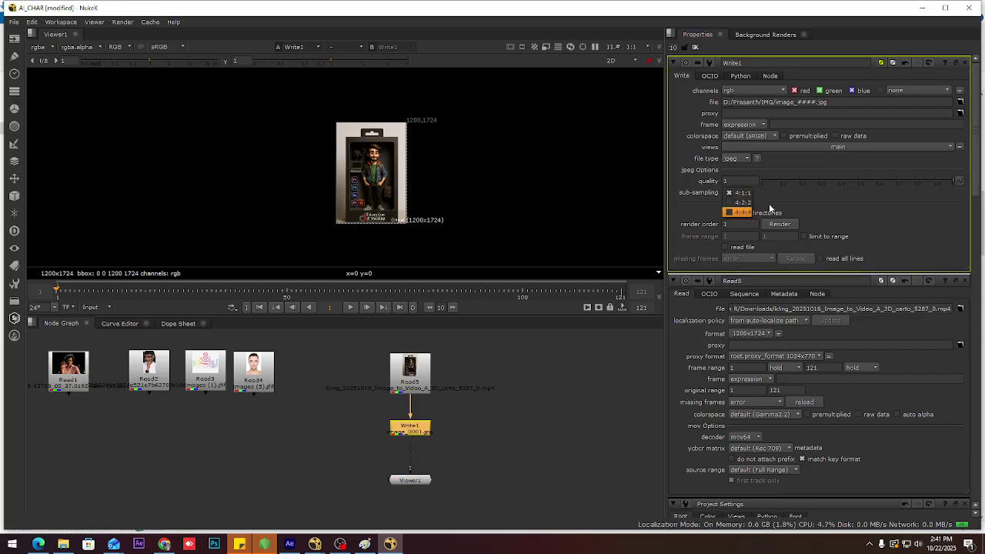
{"action": "left_click", "coordinate": [834, 199]}
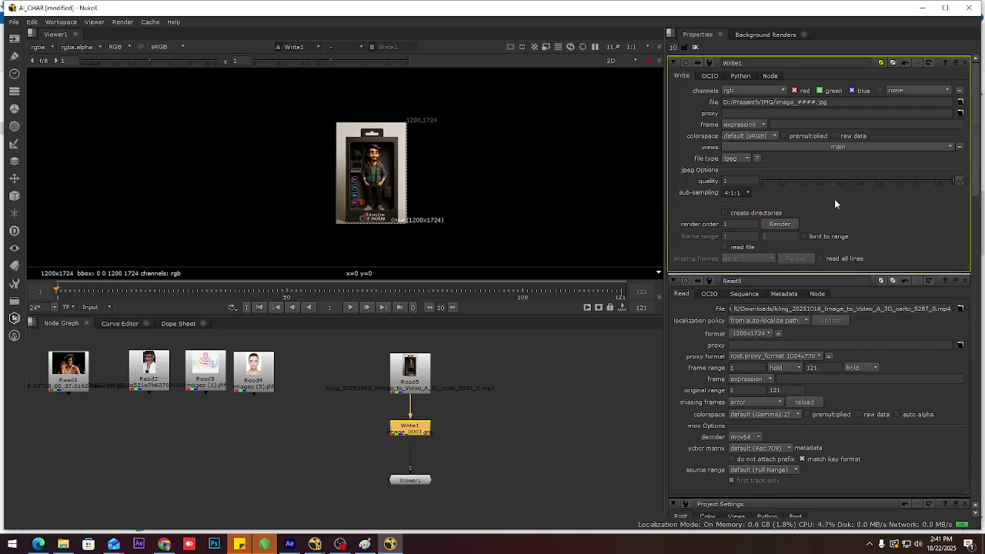
{"action": "left_click", "coordinate": [737, 159]}
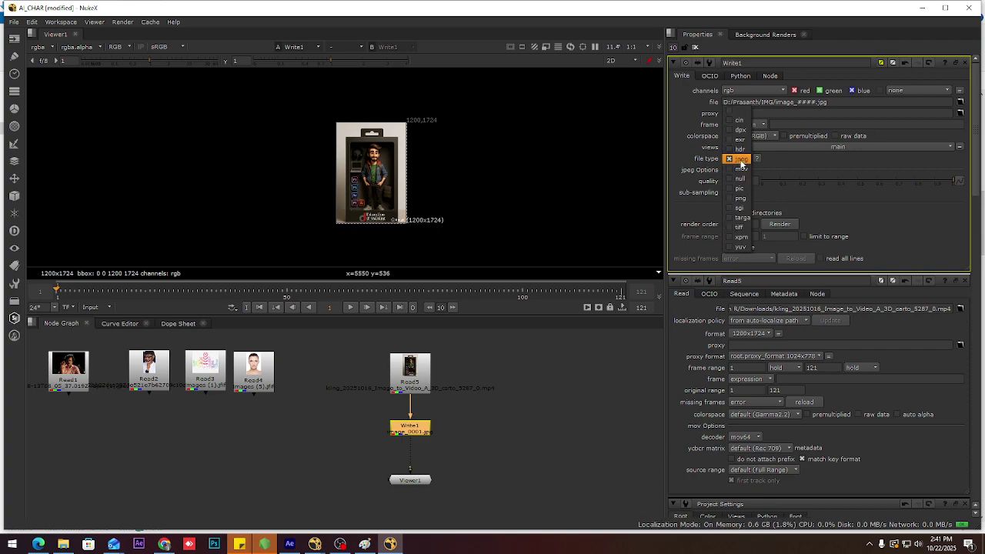
{"action": "left_click", "coordinate": [854, 102]}
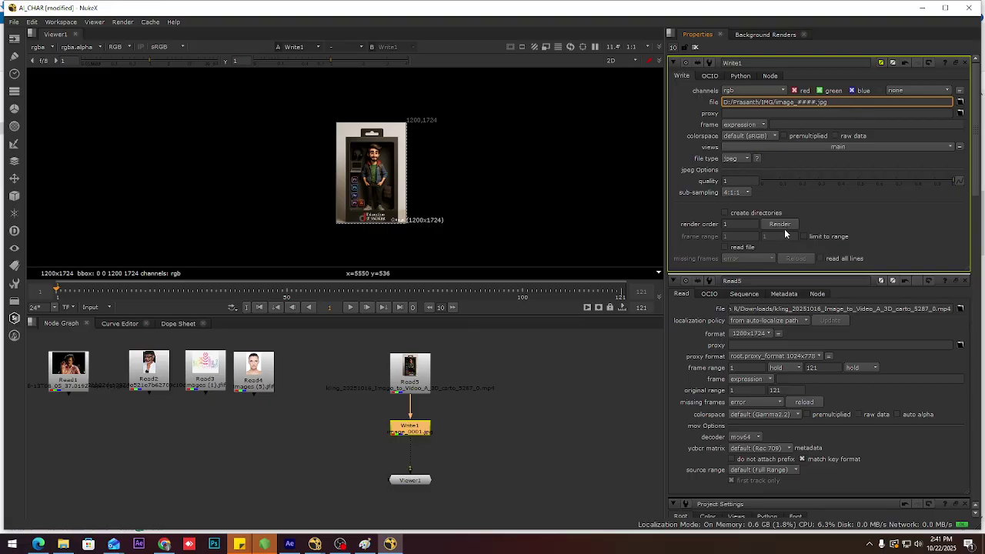
{"action": "left_click", "coordinate": [735, 158]}
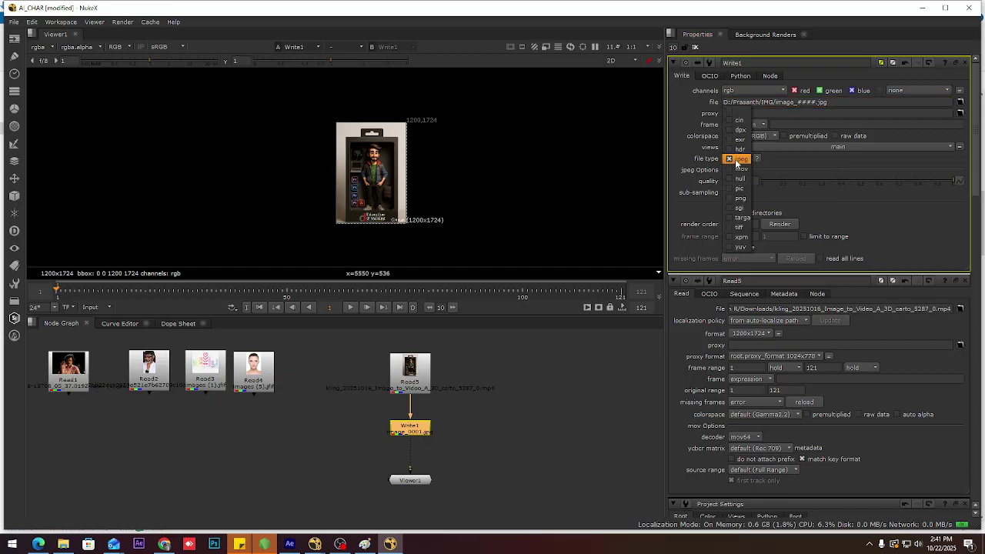
{"action": "left_click", "coordinate": [814, 163]}
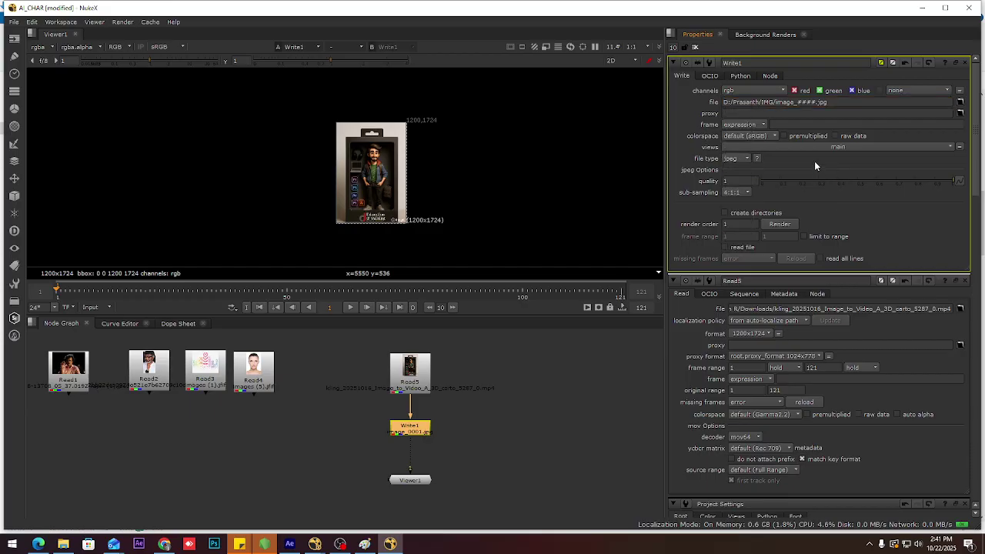
Render Write1 over the input frame range 1-121 with Continue on error enabled.
{"action": "left_click", "coordinate": [780, 224]}
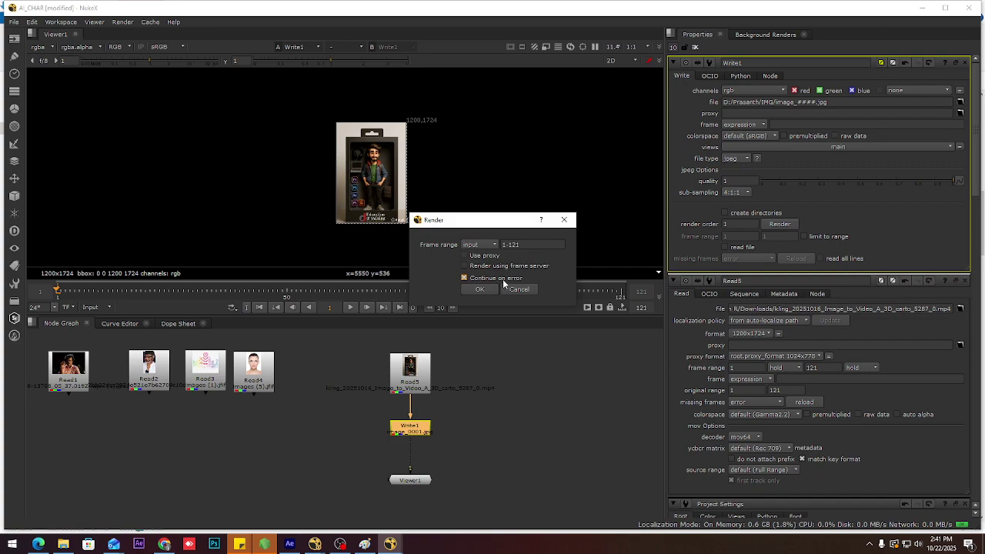
{"action": "left_click", "coordinate": [504, 279]}
{"action": "left_click", "coordinate": [520, 280]}
{"action": "left_click", "coordinate": [477, 290]}
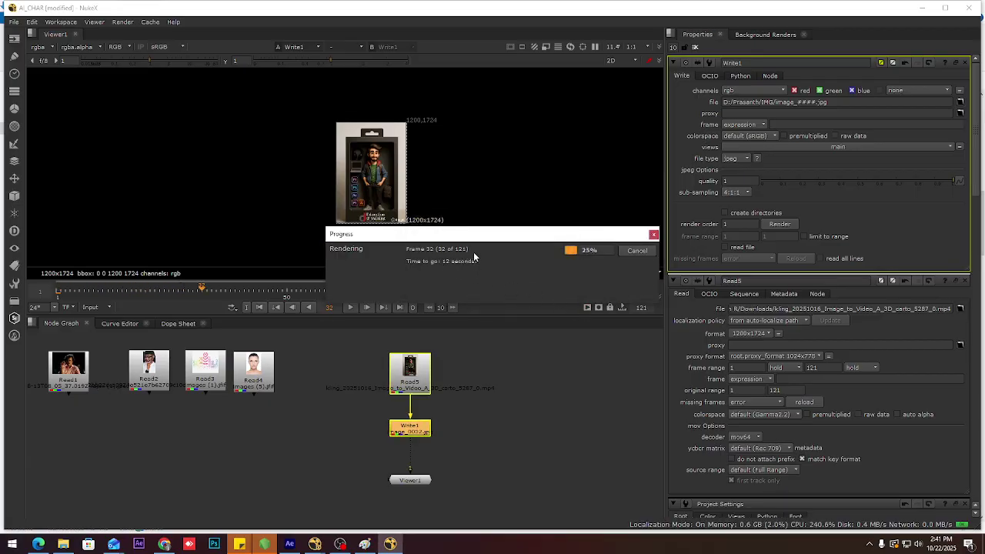
Switch to File Explorer and look through the personal folder on the D: drive for the rendered output.
{"action": "left_click", "coordinate": [65, 545]}
{"action": "left_click", "coordinate": [32, 275]}
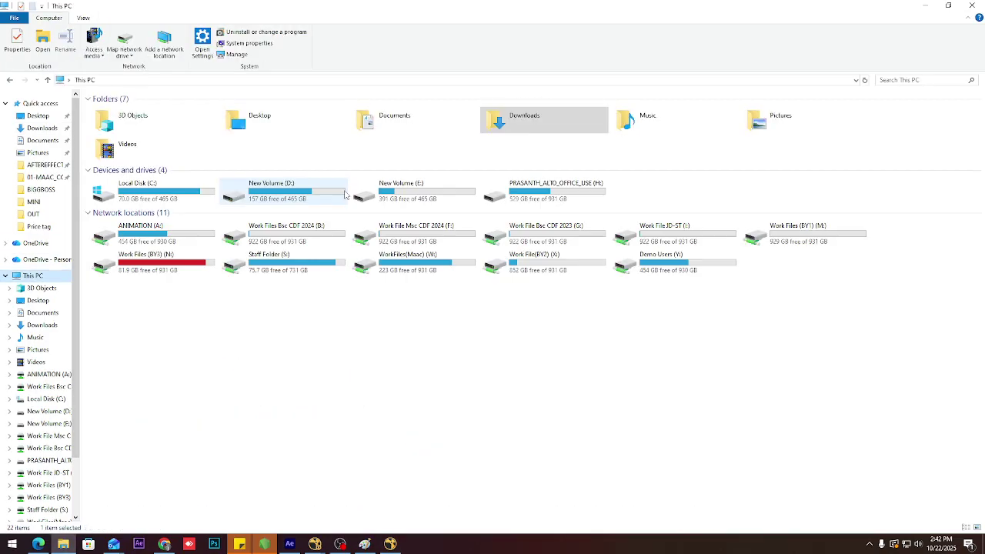
{"action": "double_click", "coordinate": [342, 193]}
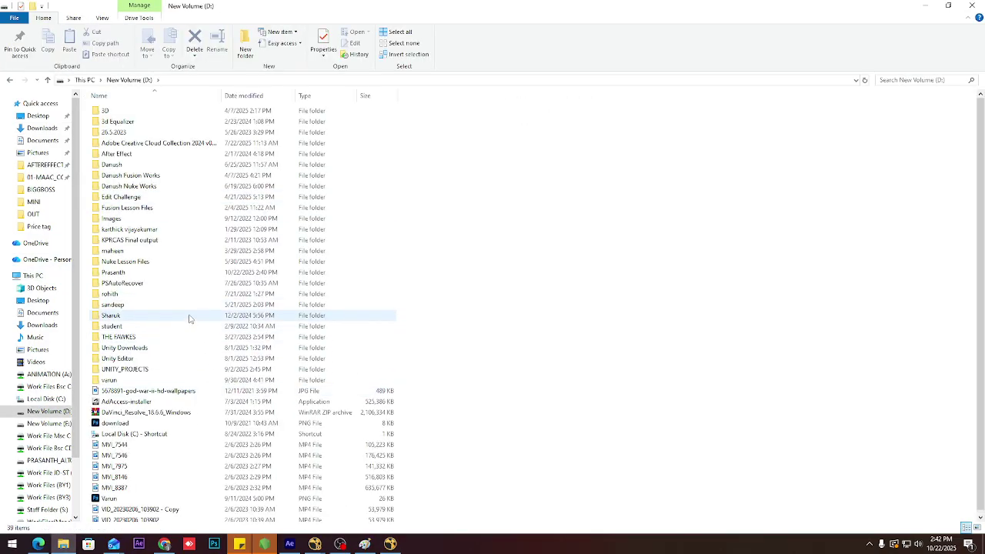
{"action": "double_click", "coordinate": [190, 273]}
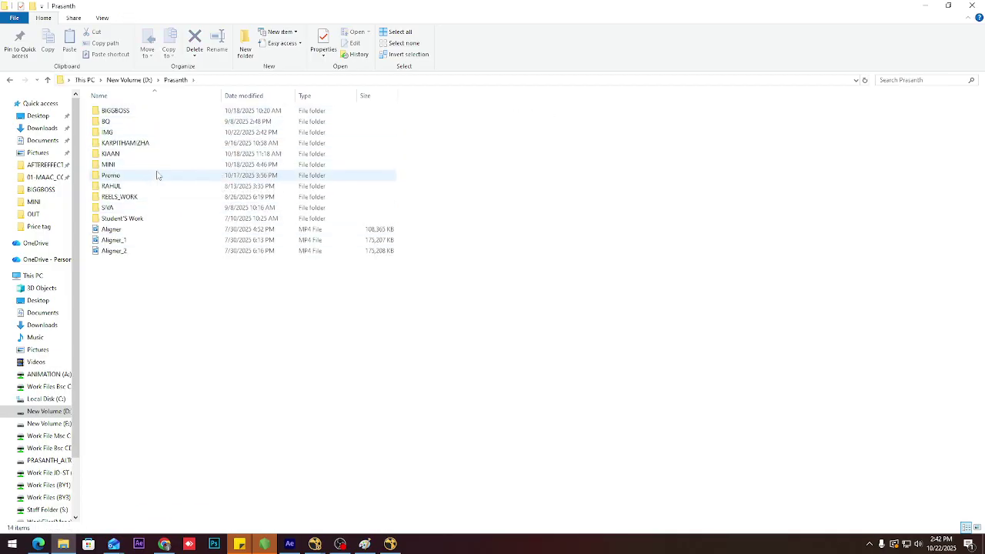
{"action": "left_click", "coordinate": [158, 219]}
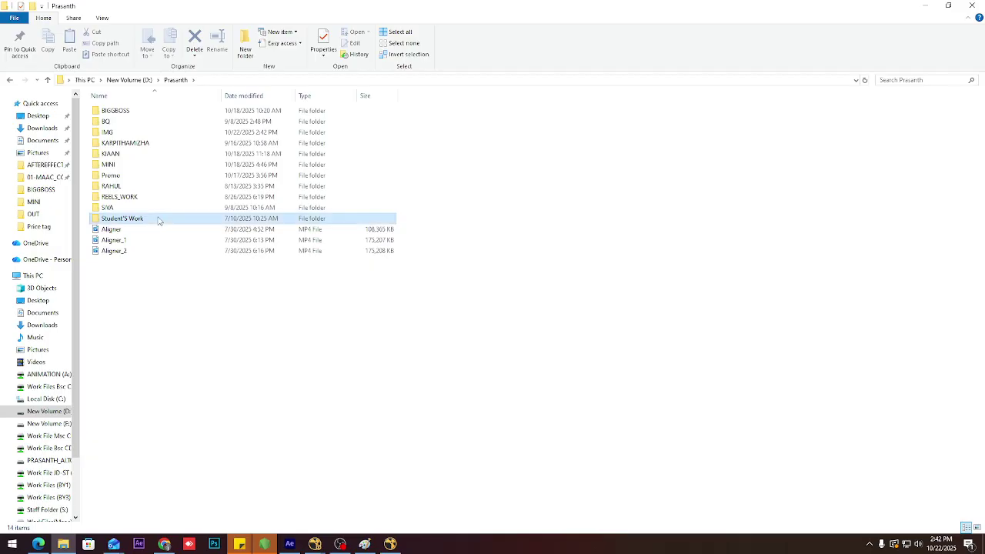
Look through the personal folder on the E: drive, and switch back to Nuke to check Write1's output path.
{"action": "left_click", "coordinate": [33, 276]}
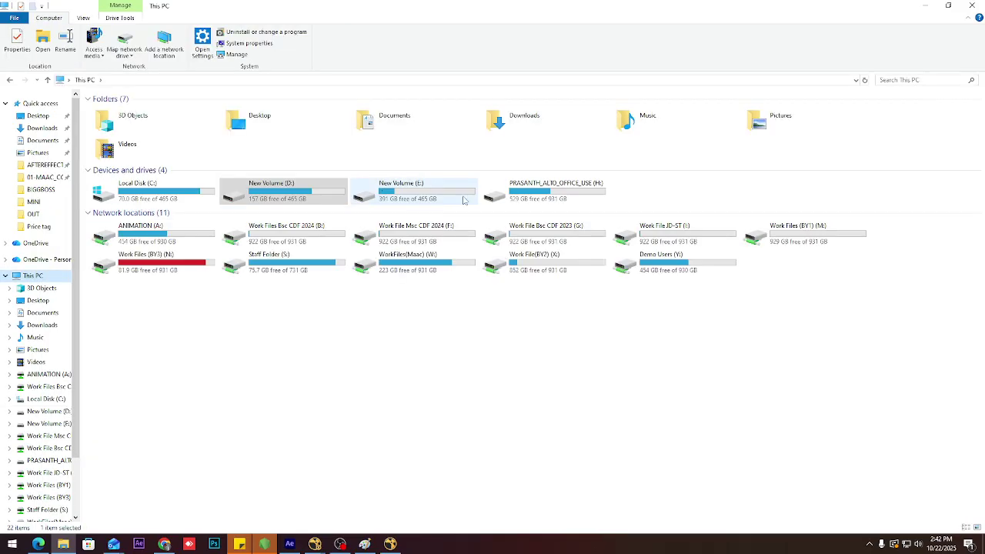
{"action": "double_click", "coordinate": [464, 200]}
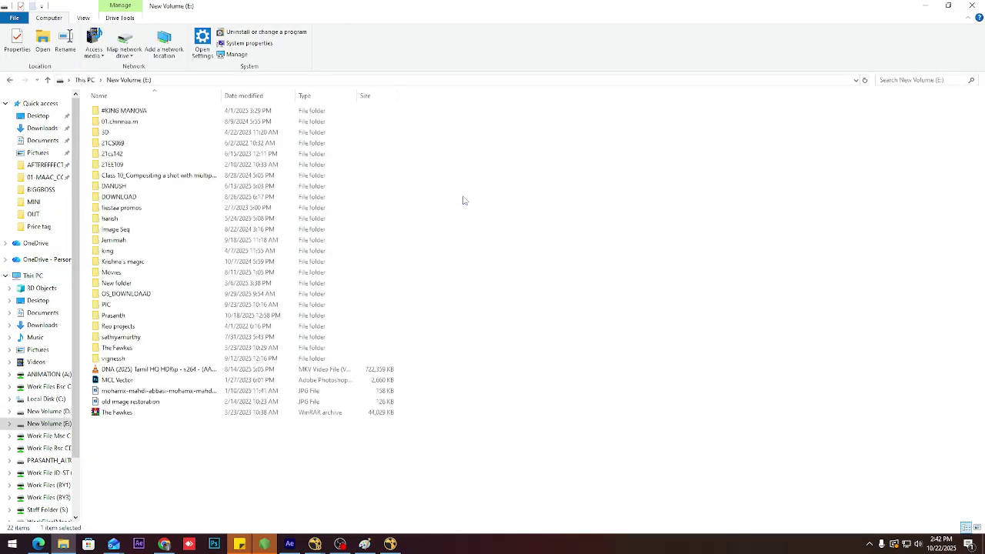
{"action": "double_click", "coordinate": [151, 318]}
{"action": "left_click", "coordinate": [179, 187]}
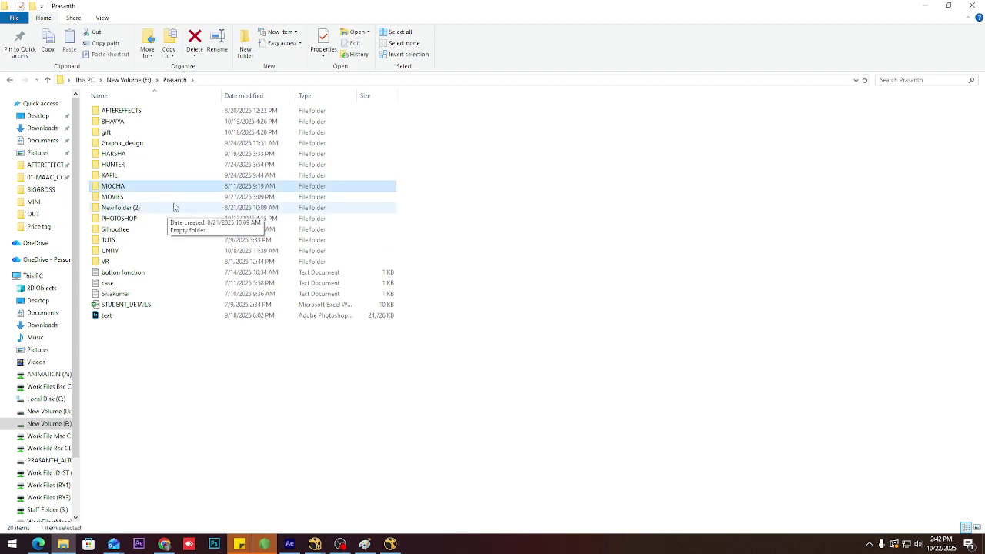
{"action": "left_click", "coordinate": [391, 543]}
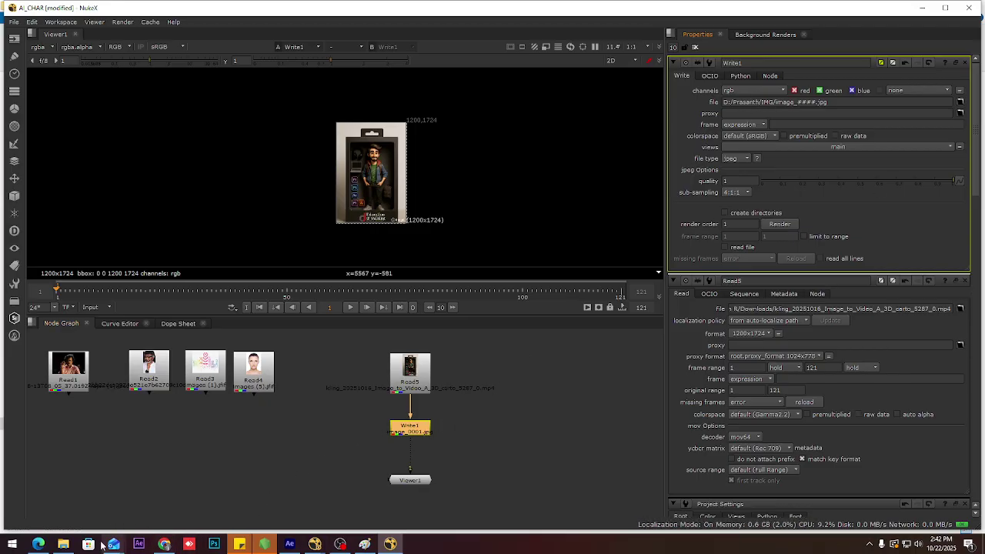
Return to File Explorer and reopen the personal folder on the D: drive.
{"action": "left_click", "coordinate": [63, 544]}
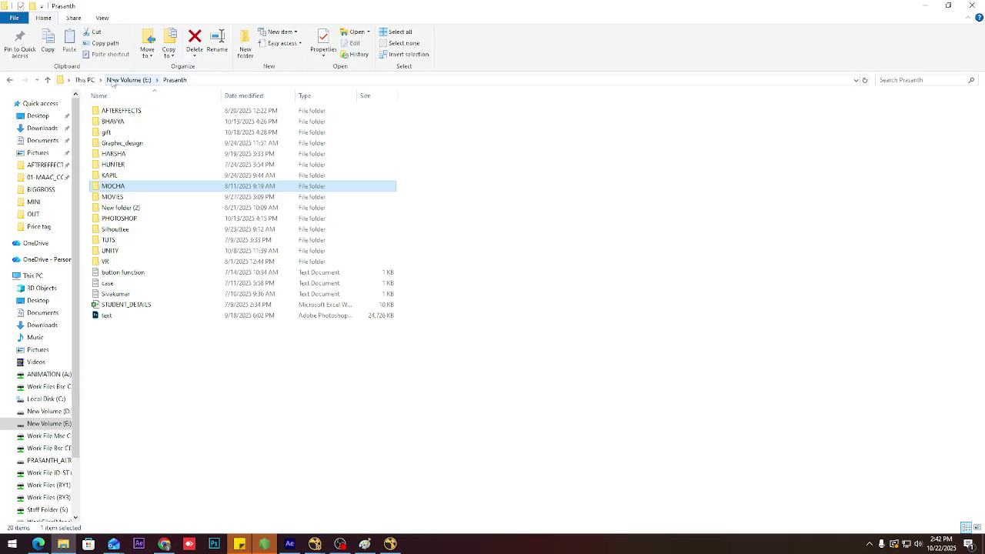
{"action": "left_click", "coordinate": [84, 80]}
{"action": "double_click", "coordinate": [288, 186]}
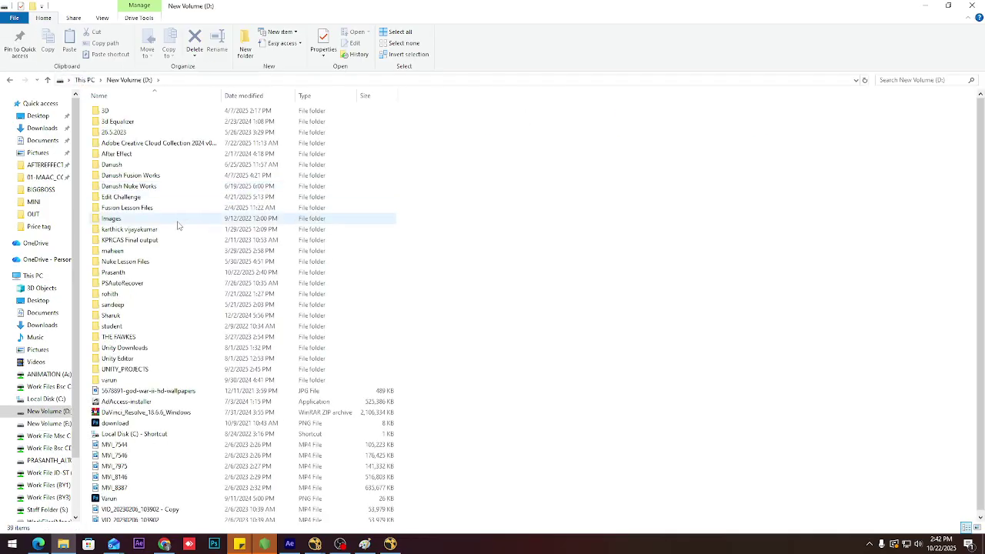
{"action": "left_click", "coordinate": [129, 269]}
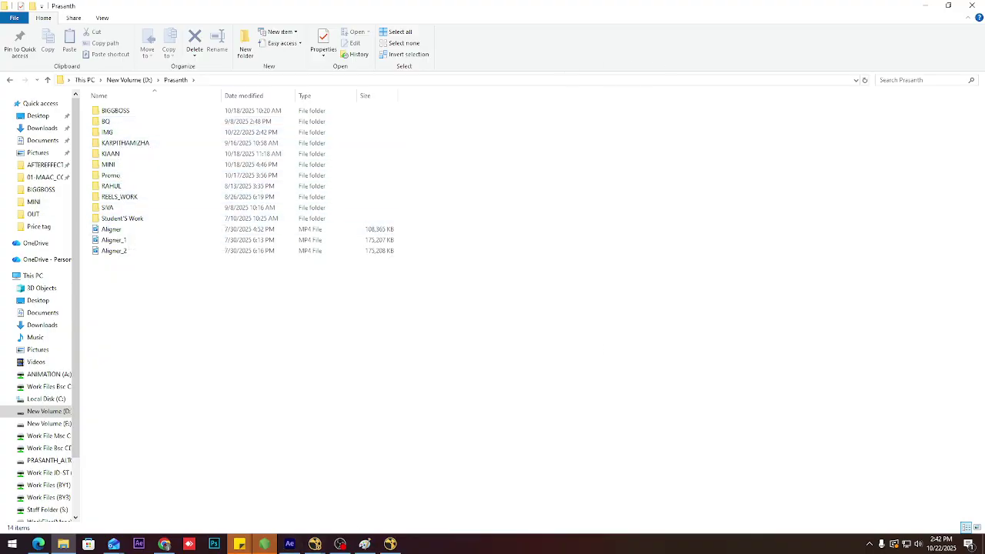
Copy the IMG folder path from Write1's file path in Nuke and open that folder in a new, maximized File Explorer window.
{"action": "left_click", "coordinate": [390, 544]}
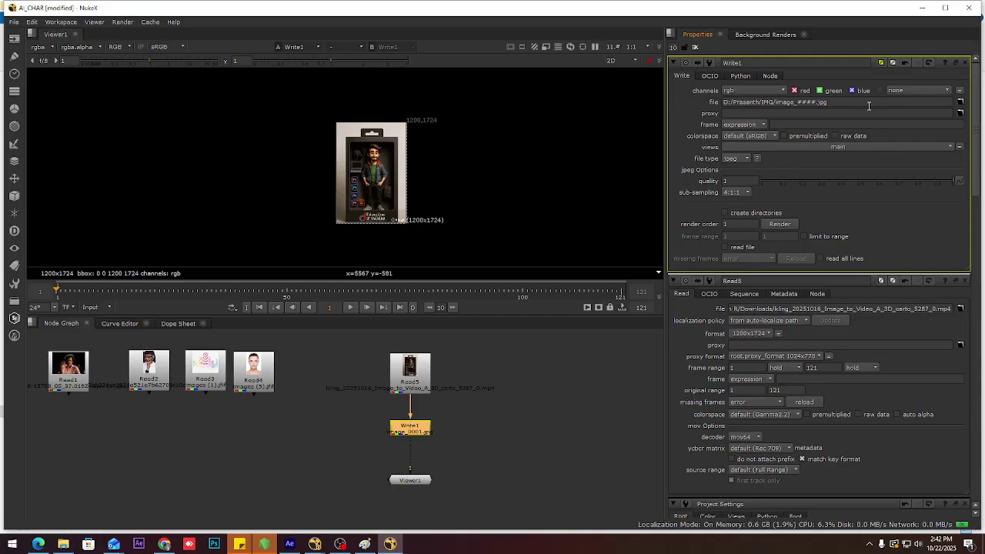
{"action": "left_click_drag", "start_coordinate": [773, 102], "coordinate": [721, 101]}
{"action": "key", "text": "ctrl+c"}
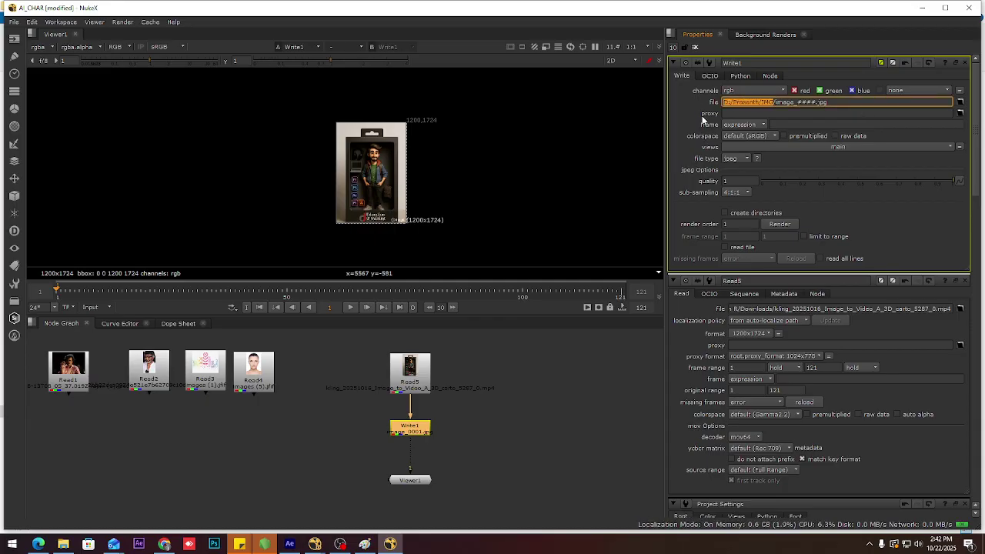
{"action": "key", "text": "super+e"}
{"action": "left_click", "coordinate": [443, 111]}
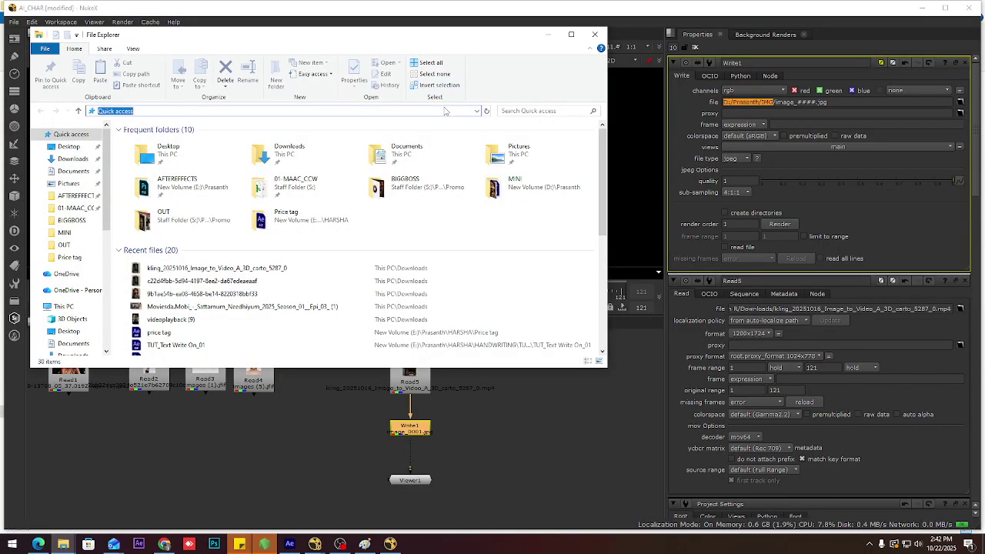
{"action": "key", "text": "ctrl+v"}
{"action": "key", "text": "Return"}
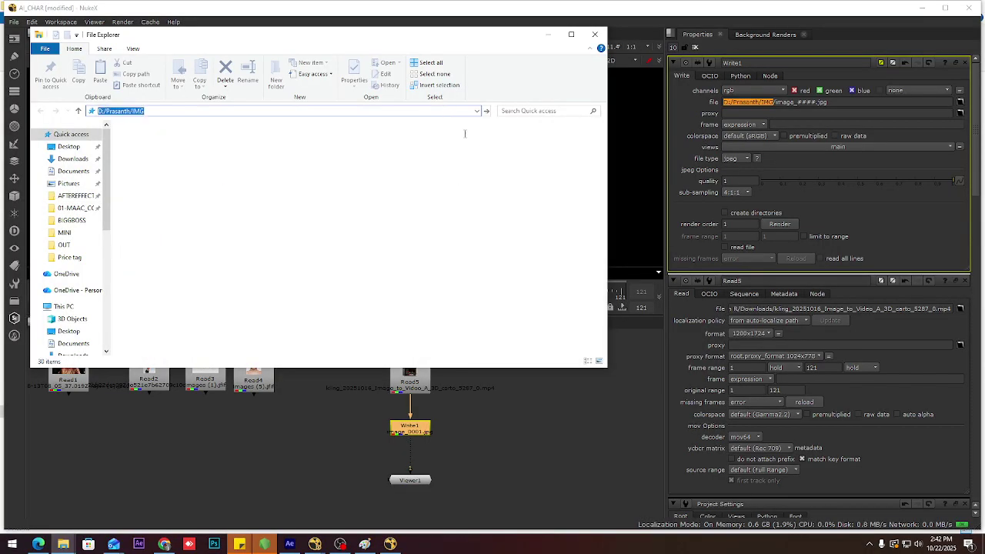
{"action": "left_click", "coordinate": [571, 34]}
{"action": "left_click", "coordinate": [176, 80]}
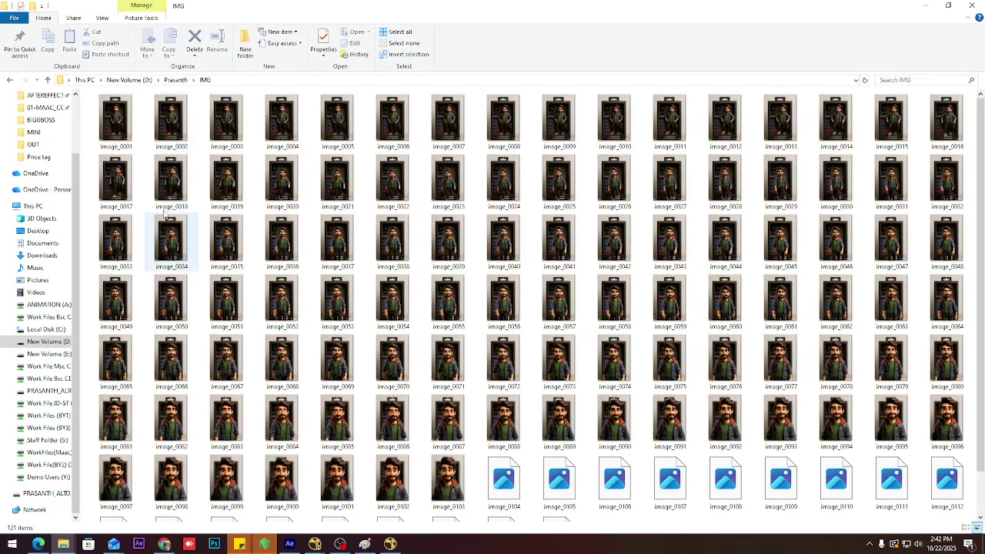
Try to open image_0001 from the IMG folder and check the actions available for the file.
{"action": "double_click", "coordinate": [122, 128]}
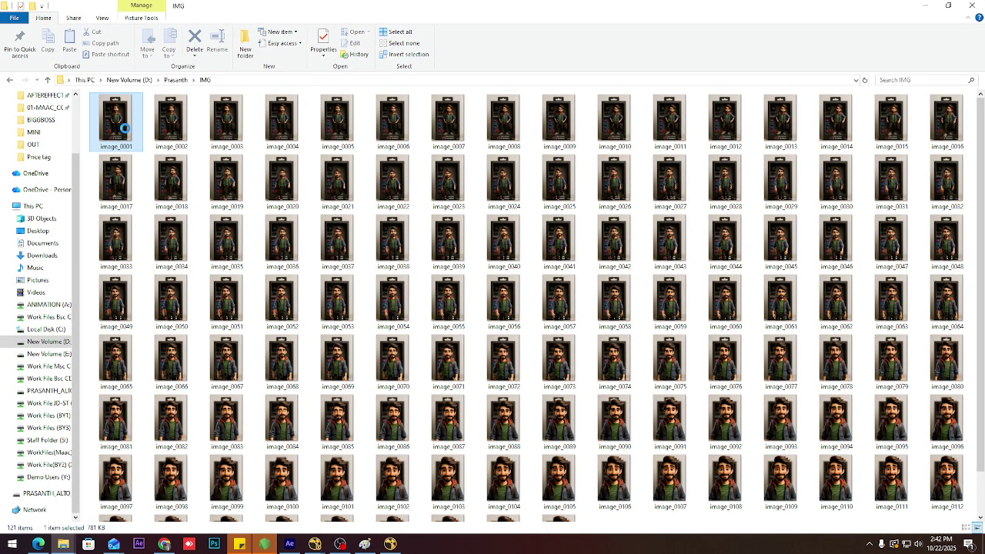
{"action": "right_click", "coordinate": [123, 128]}
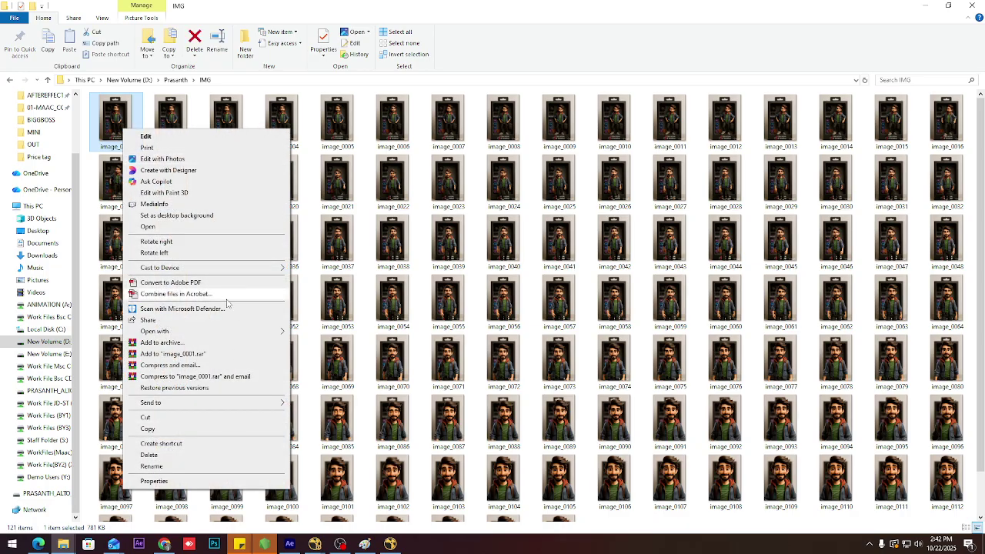
{"action": "left_click", "coordinate": [437, 178]}
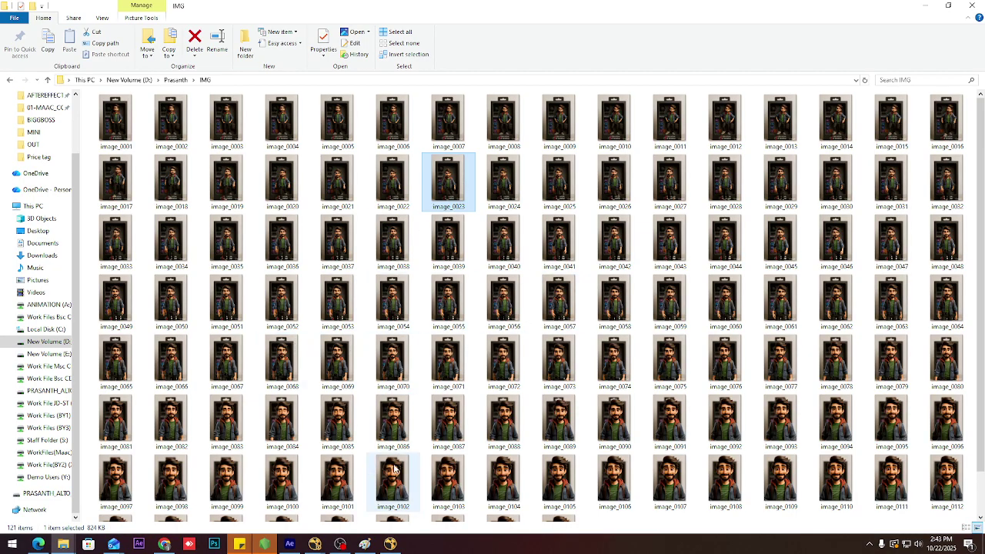
Play Read5's clip in Nuke and move to its last frame, 121, to compare it with the images in the IMG folder.
{"action": "left_click", "coordinate": [390, 544]}
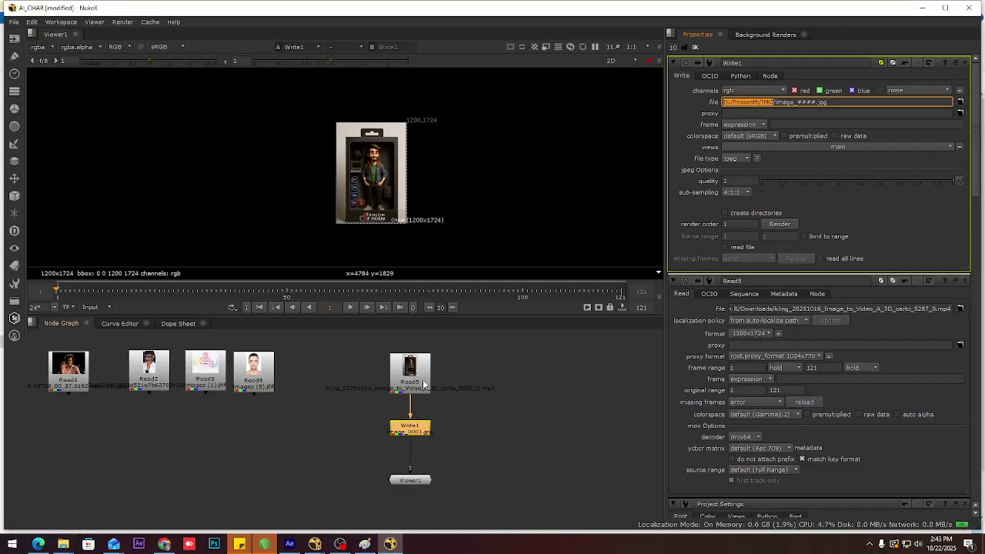
{"action": "left_click", "coordinate": [351, 307]}
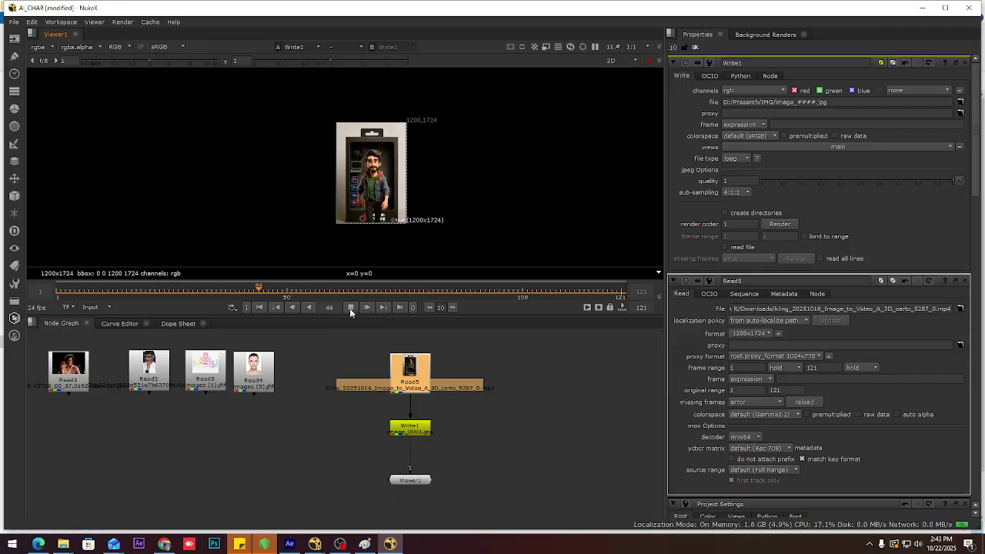
{"action": "left_click", "coordinate": [350, 307]}
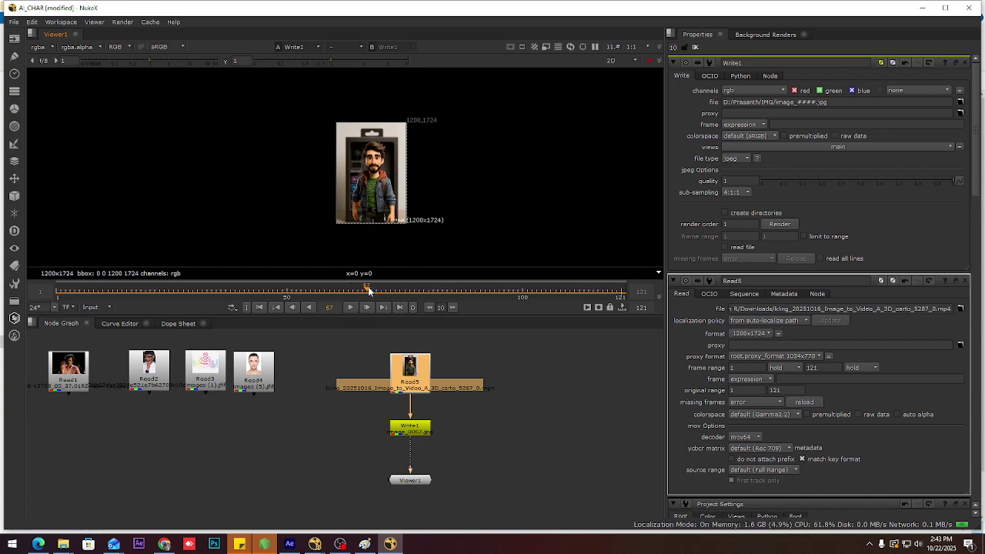
{"action": "left_click_drag", "start_coordinate": [367, 290], "coordinate": [611, 297]}
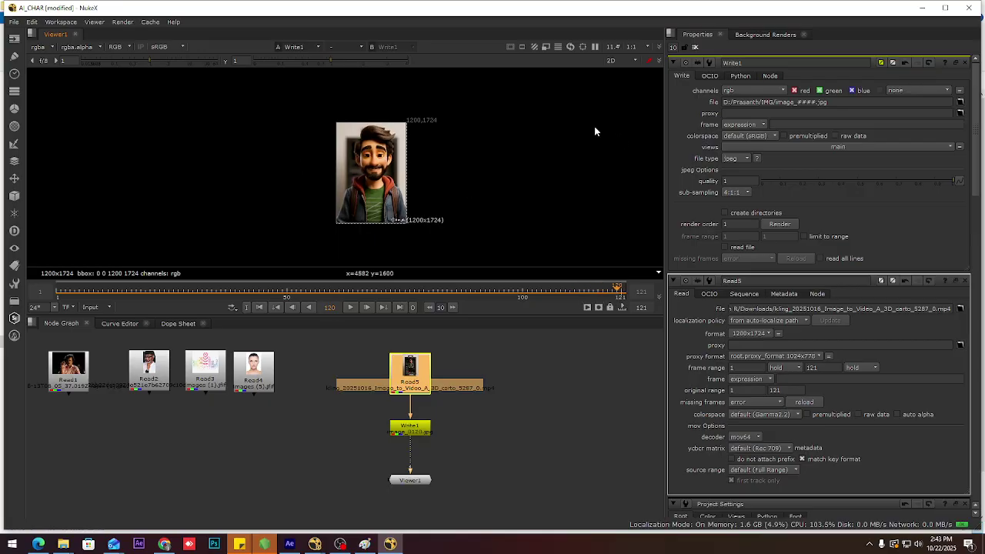
{"action": "mouse_move", "coordinate": [620, 293]}
{"action": "left_mouse_down"}
{"action": "mouse_move", "coordinate": [608, 293]}
{"action": "mouse_move", "coordinate": [622, 293]}
{"action": "left_mouse_up"}
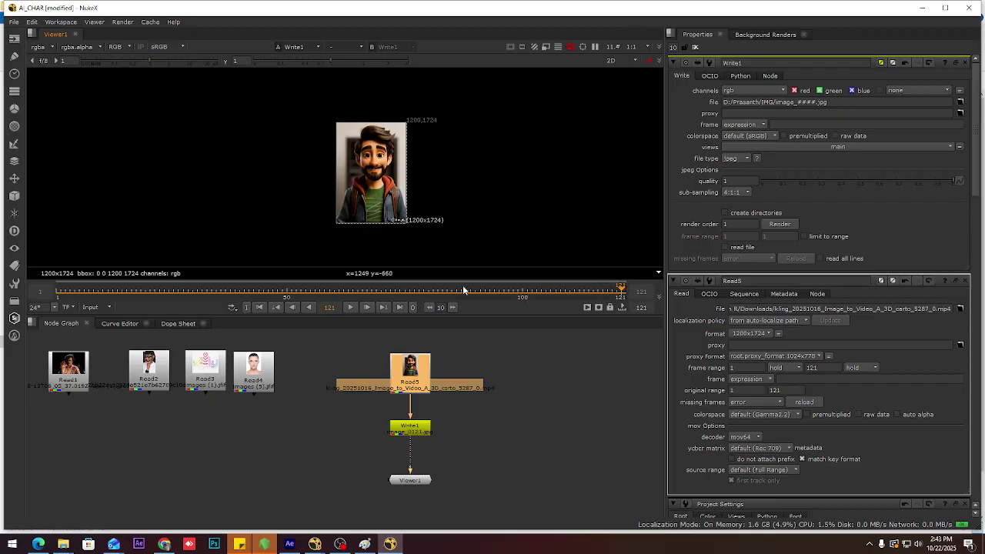
{"action": "mouse_move", "coordinate": [621, 290]}
{"action": "left_mouse_down"}
{"action": "mouse_move", "coordinate": [605, 292]}
{"action": "mouse_move", "coordinate": [621, 292]}
{"action": "left_mouse_up"}
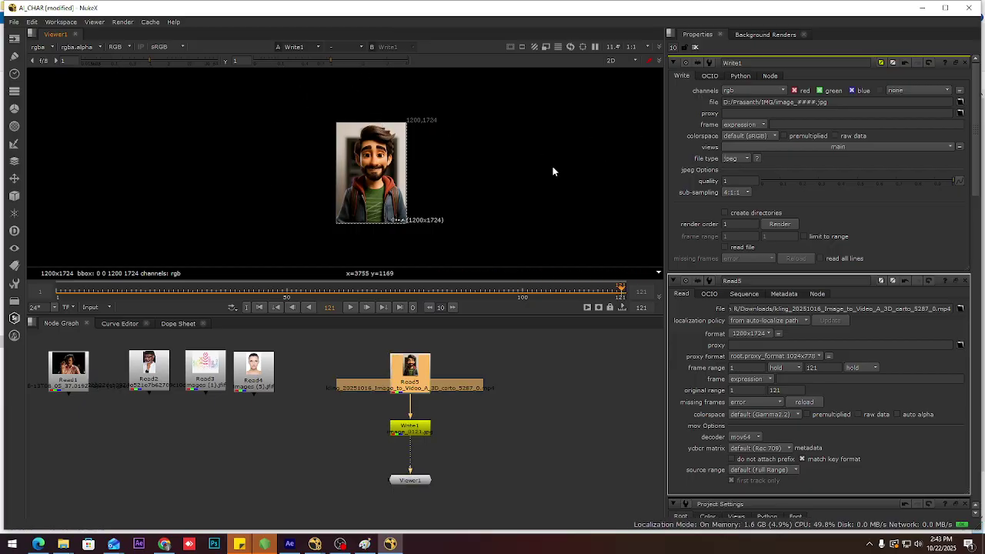
{"action": "left_click", "coordinate": [923, 8]}
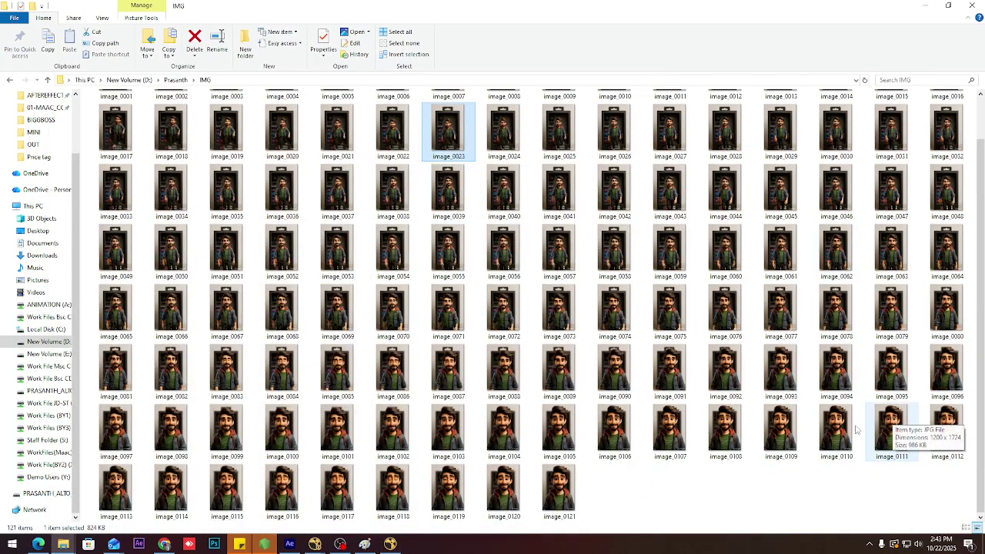
Check the last rendered image, image_0121, against the first frames in the IMG folder and return to Nuke.
{"action": "left_click", "coordinate": [563, 492]}
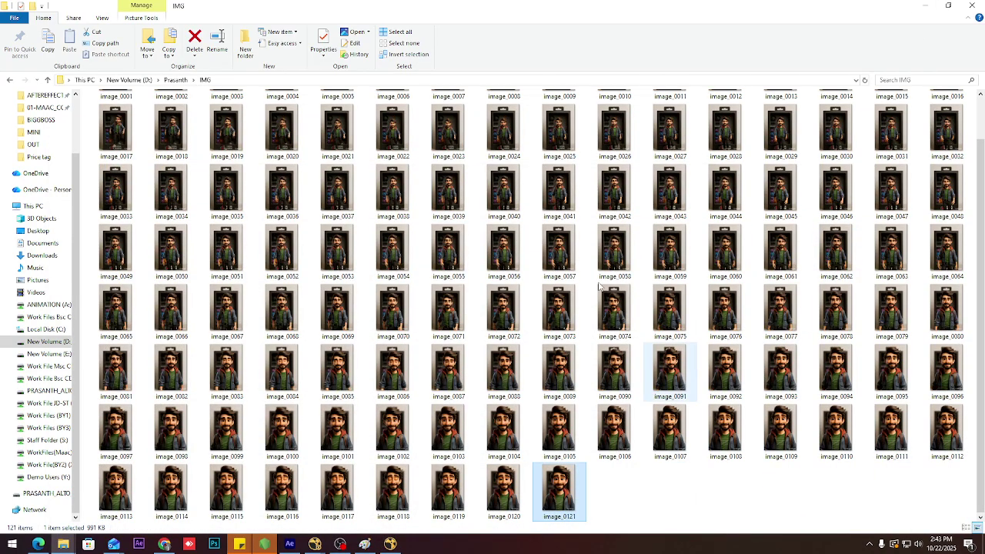
{"action": "scroll", "coordinate": [146, 176], "scroll_direction": "up", "scroll_amount": 1}
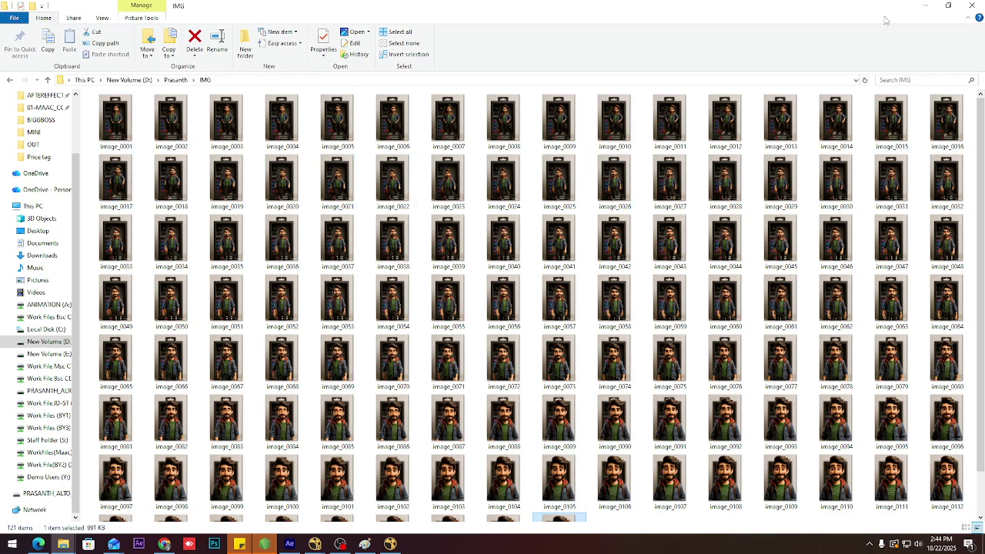
{"action": "left_click", "coordinate": [929, 5]}
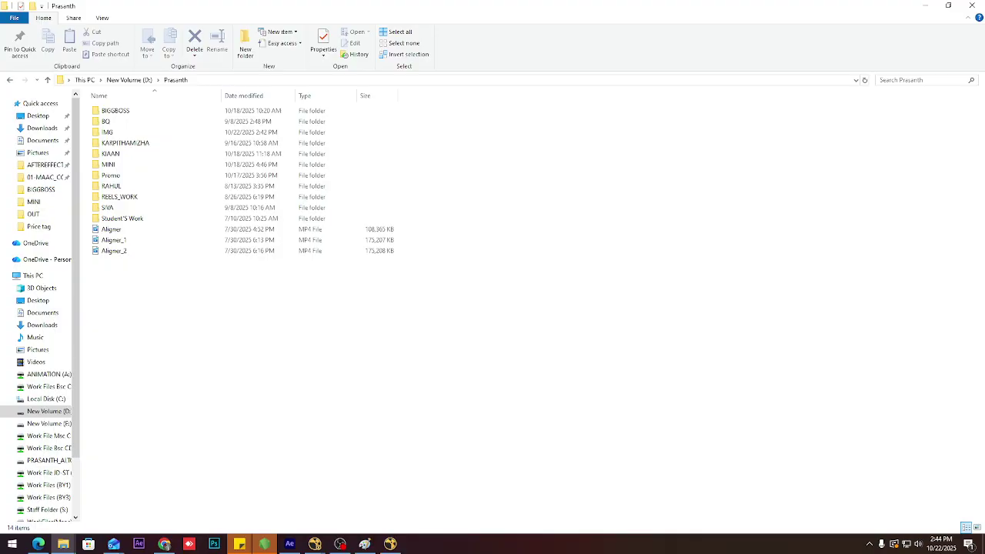
{"action": "left_click", "coordinate": [391, 544]}
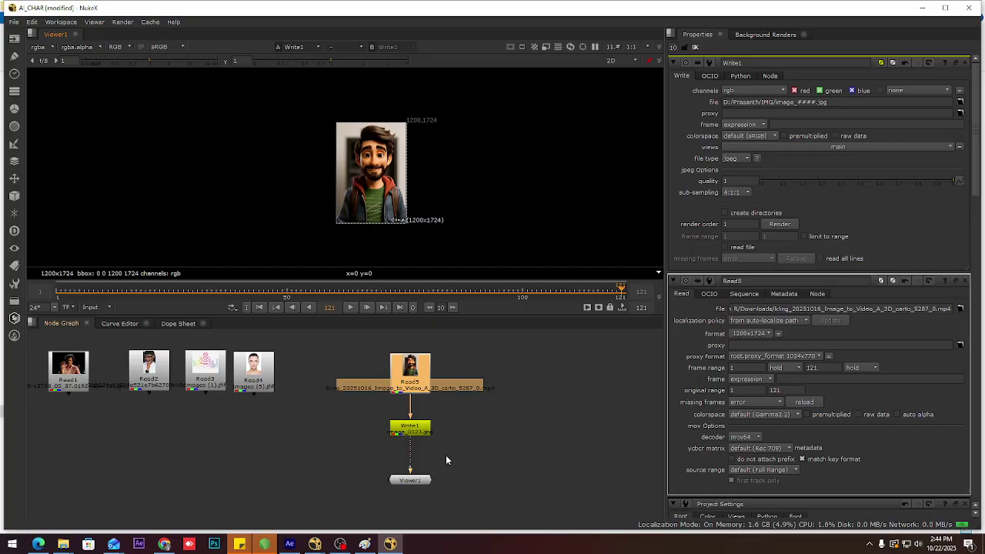
Extract Write1 from the connection between Read5 and Viewer1 and insert it back into the same connection.
{"action": "left_click", "coordinate": [423, 431]}
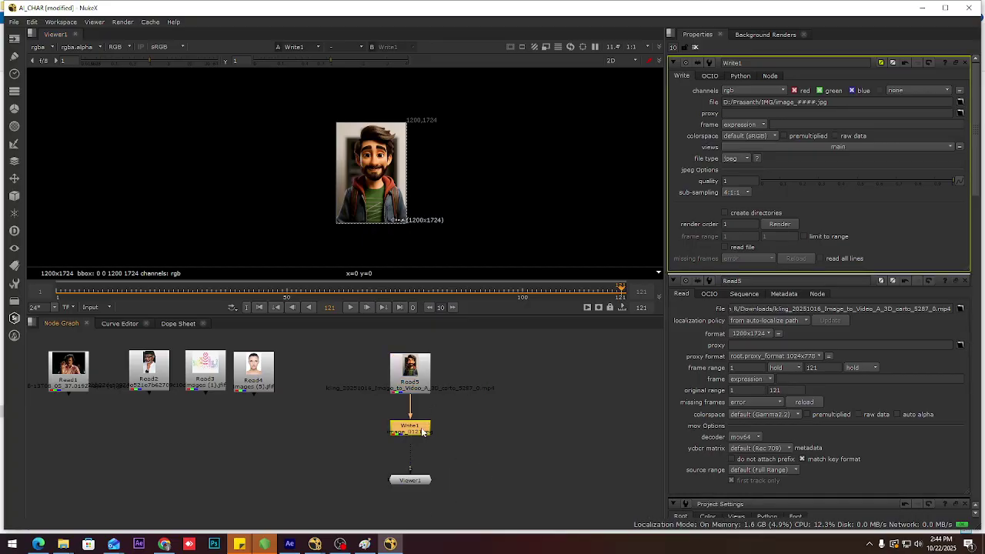
{"action": "mouse_move", "coordinate": [425, 432]}
{"action": "left_mouse_down"}
{"action": "mouse_move", "coordinate": [553, 420]}
{"action": "mouse_move", "coordinate": [426, 423]}
{"action": "mouse_move", "coordinate": [413, 433]}
{"action": "left_mouse_up"}
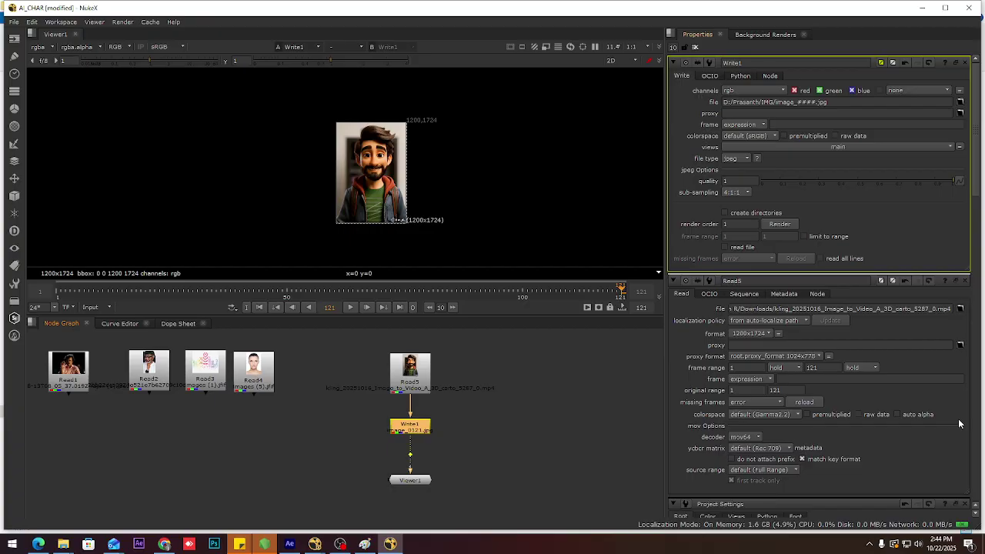
{"action": "key", "text": "ctrl+shift+x"}
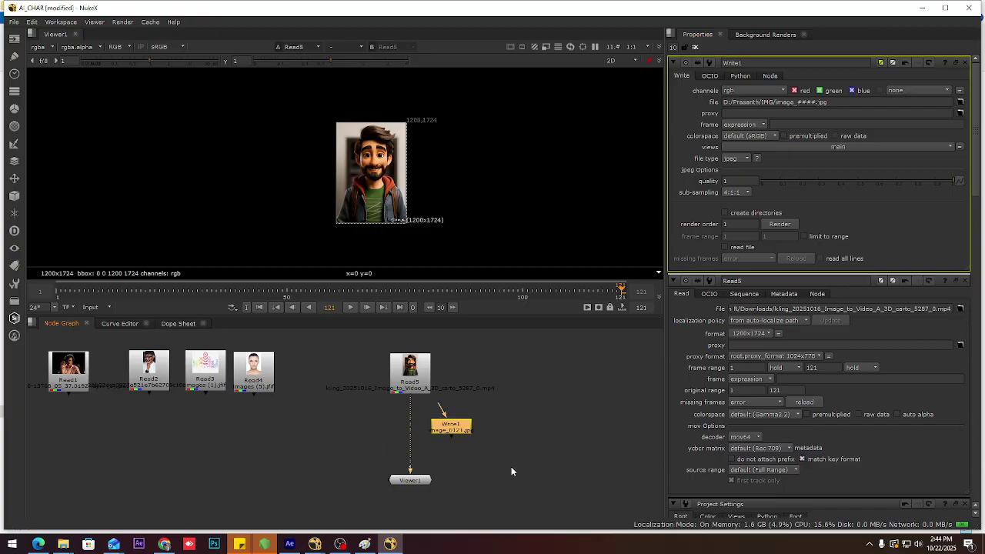
{"action": "left_click_drag", "start_coordinate": [436, 435], "coordinate": [414, 427]}
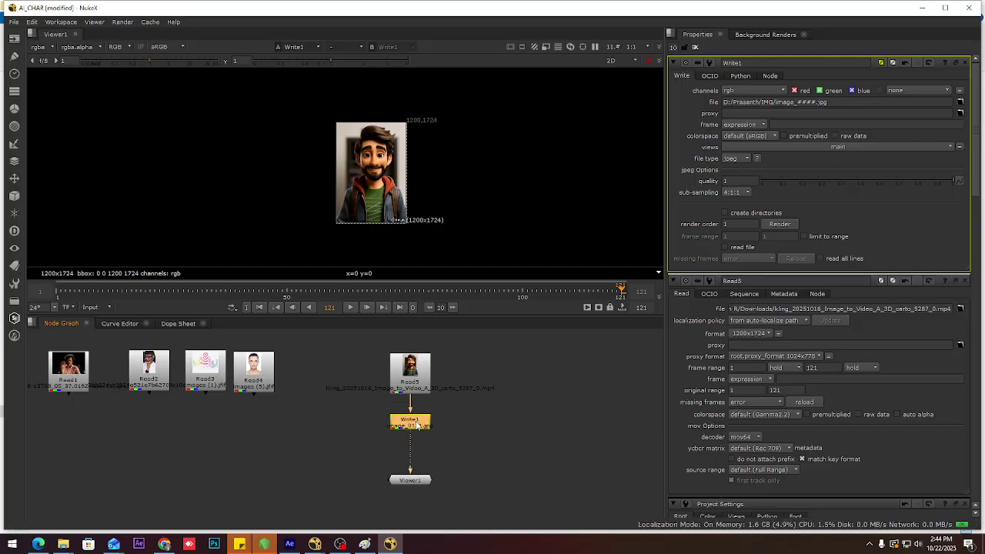
{"action": "mouse_move", "coordinate": [412, 422]}
{"action": "left_mouse_down"}
{"action": "mouse_move", "coordinate": [437, 430]}
{"action": "mouse_move", "coordinate": [414, 427]}
{"action": "left_mouse_up"}
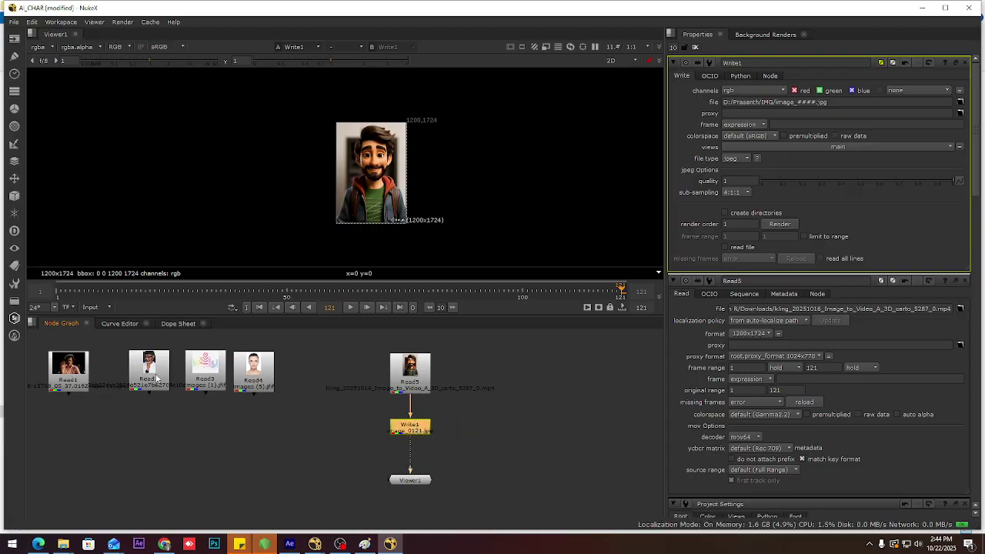
Place Read2 beside Read5, and disconnect Write1 from Read5 and move it aside.
{"action": "left_click_drag", "start_coordinate": [158, 375], "coordinate": [498, 379]}
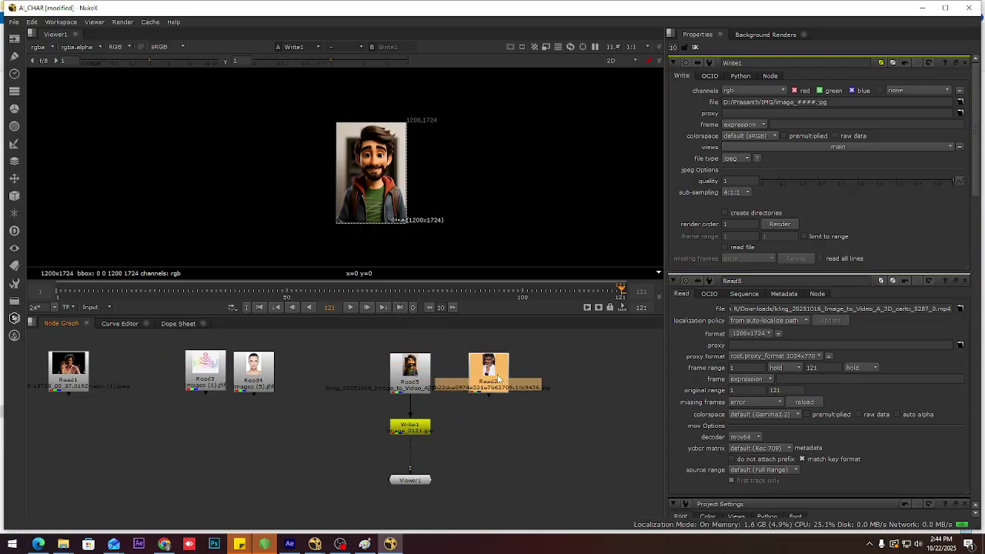
{"action": "left_click_drag", "start_coordinate": [413, 434], "coordinate": [468, 455]}
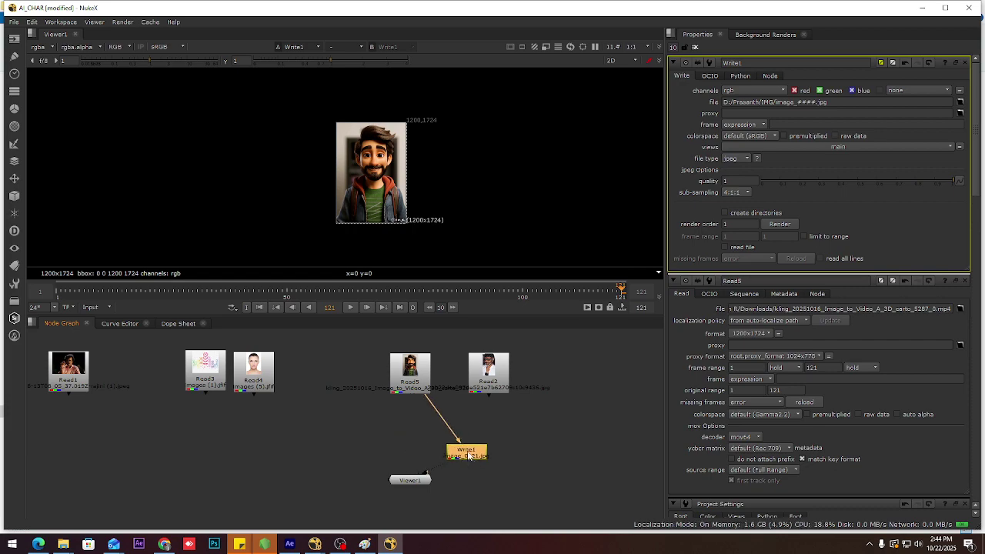
{"action": "left_click_drag", "start_coordinate": [423, 398], "coordinate": [425, 399]}
{"action": "left_click_drag", "start_coordinate": [471, 454], "coordinate": [557, 455]}
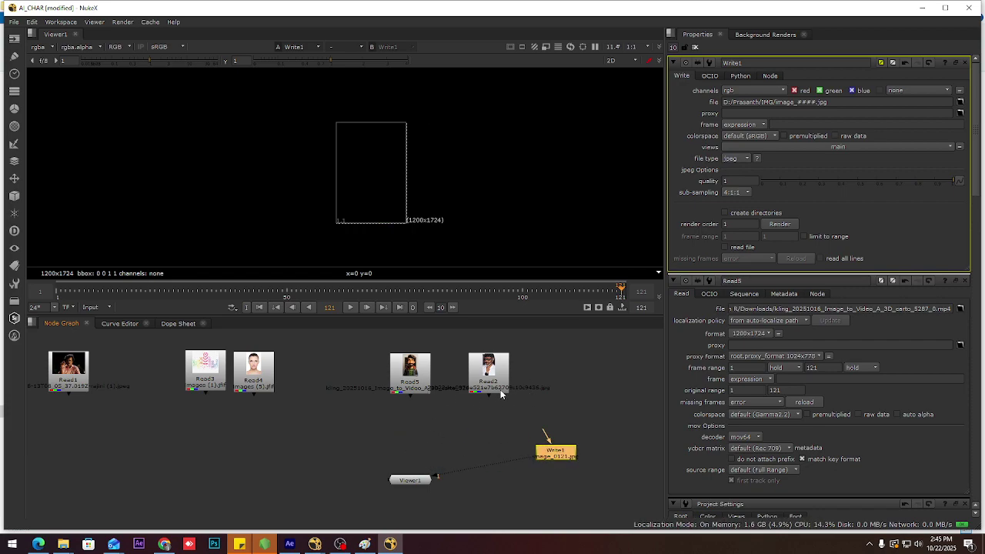
{"action": "left_click", "coordinate": [468, 413]}
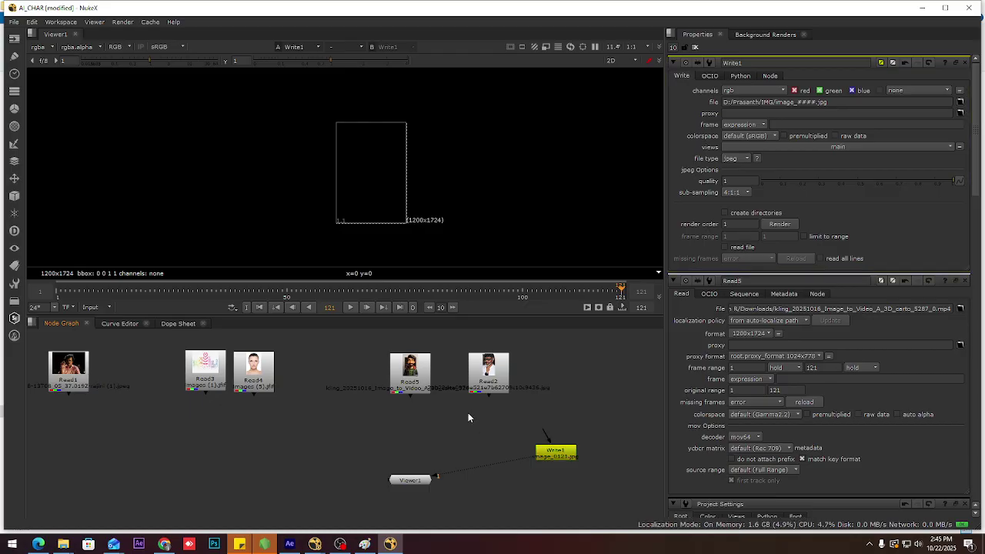
Connect Read5 to viewer input 1 and Read2 to viewer input 2, and switch the viewer between them.
{"action": "left_click", "coordinate": [417, 390]}
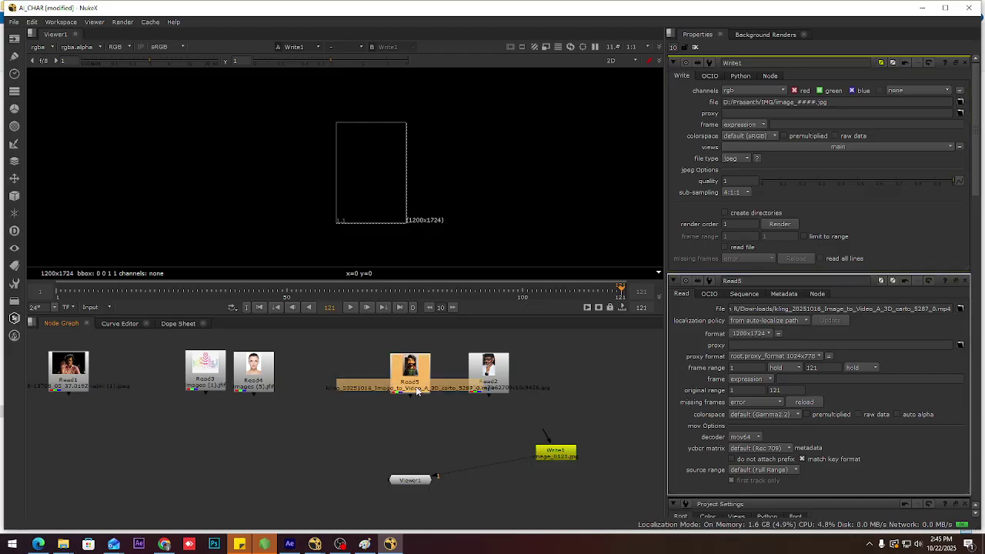
{"action": "key", "text": "1"}
{"action": "left_click", "coordinate": [496, 383]}
{"action": "key", "text": "2"}
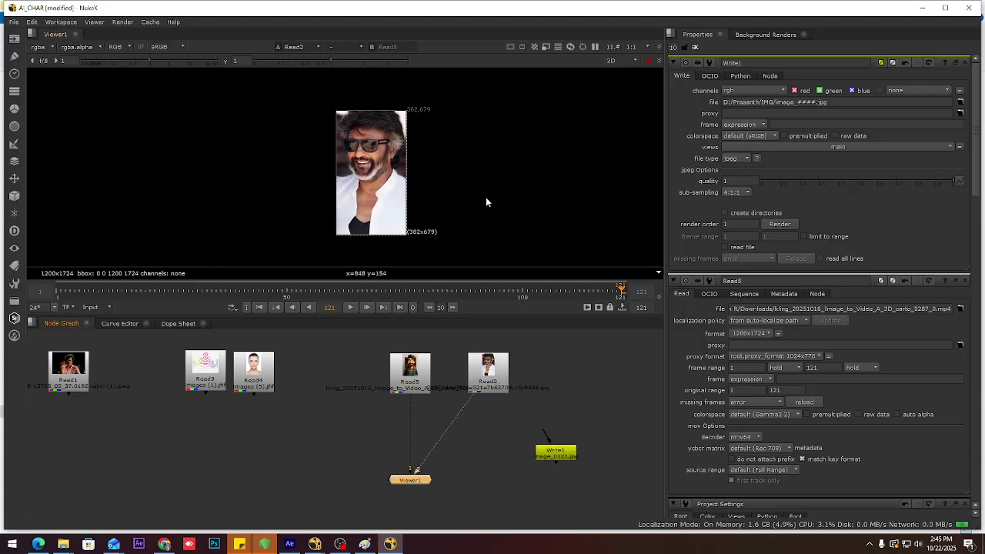
{"action": "key", "text": "1"}
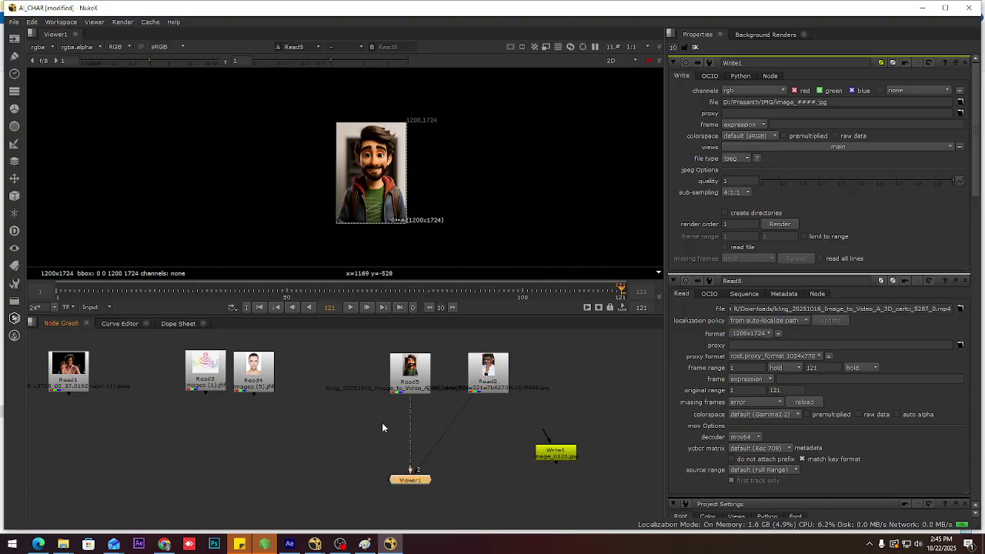
{"action": "left_click_drag", "start_coordinate": [484, 387], "coordinate": [415, 389]}
{"action": "mouse_move", "coordinate": [63, 544]}
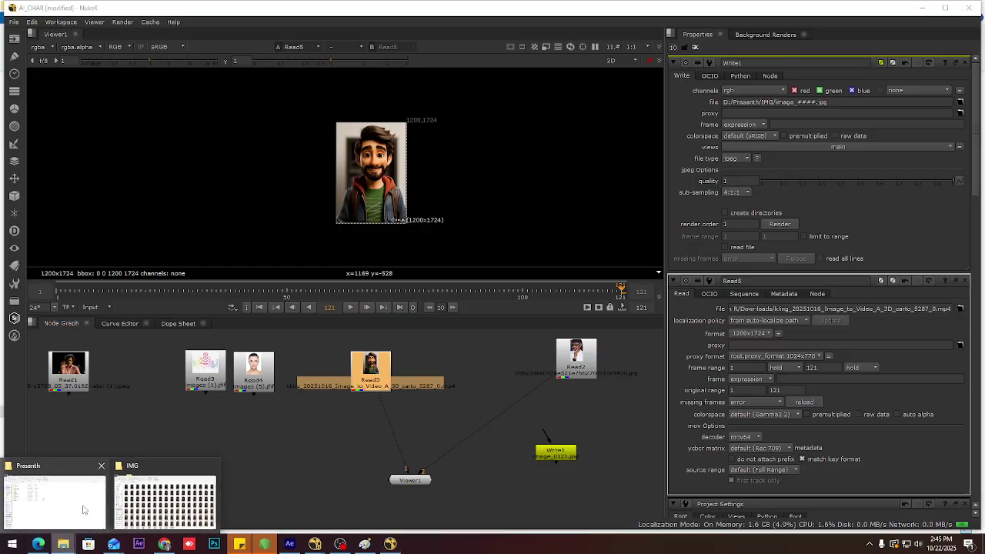
{"action": "left_click", "coordinate": [88, 500]}
{"action": "left_click", "coordinate": [46, 129]}
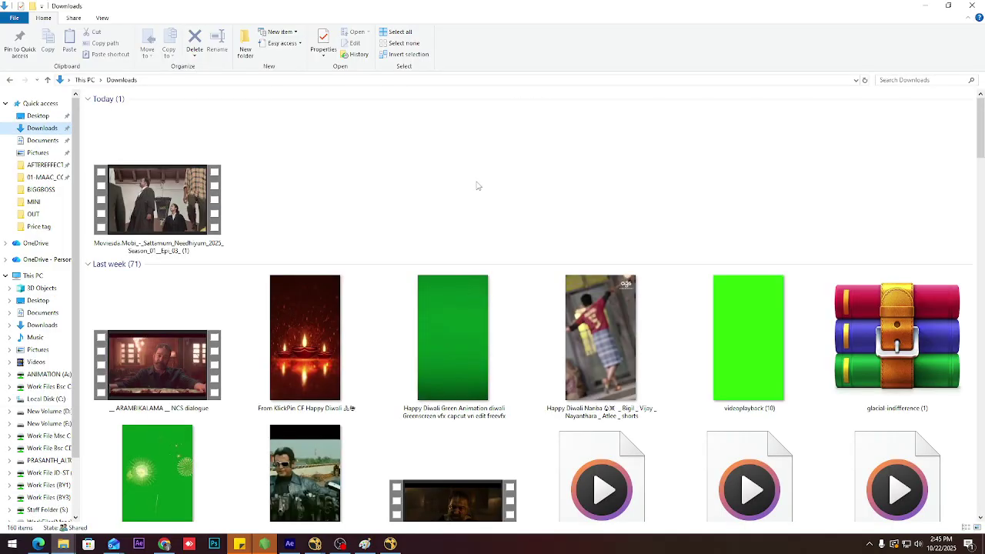
{"action": "scroll", "coordinate": [517, 191], "scroll_direction": "down", "scroll_amount": 10}
{"action": "scroll", "coordinate": [517, 190], "scroll_direction": "down", "scroll_amount": 10}
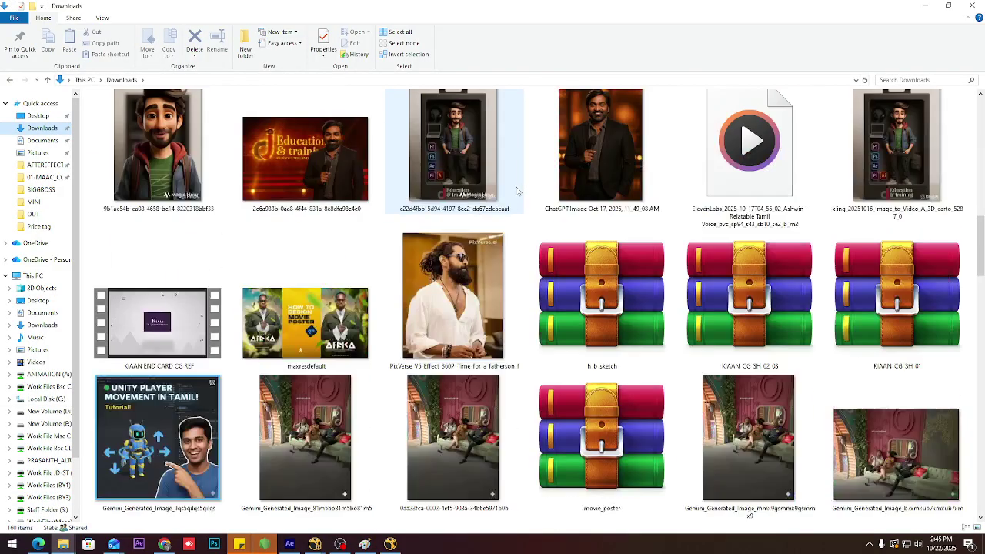
{"action": "scroll", "coordinate": [517, 191], "scroll_direction": "down", "scroll_amount": 15}
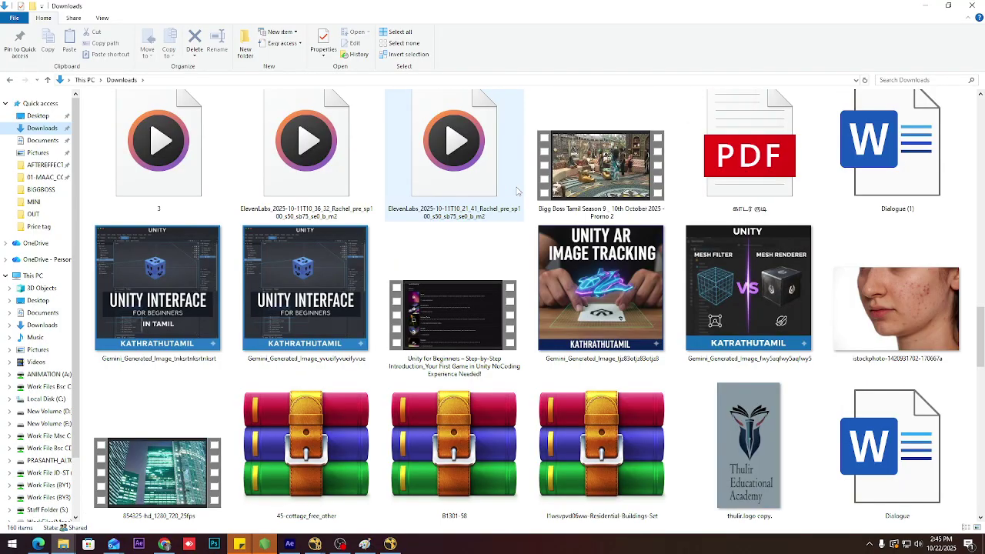
{"action": "scroll", "coordinate": [741, 442], "scroll_direction": "down", "scroll_amount": 3}
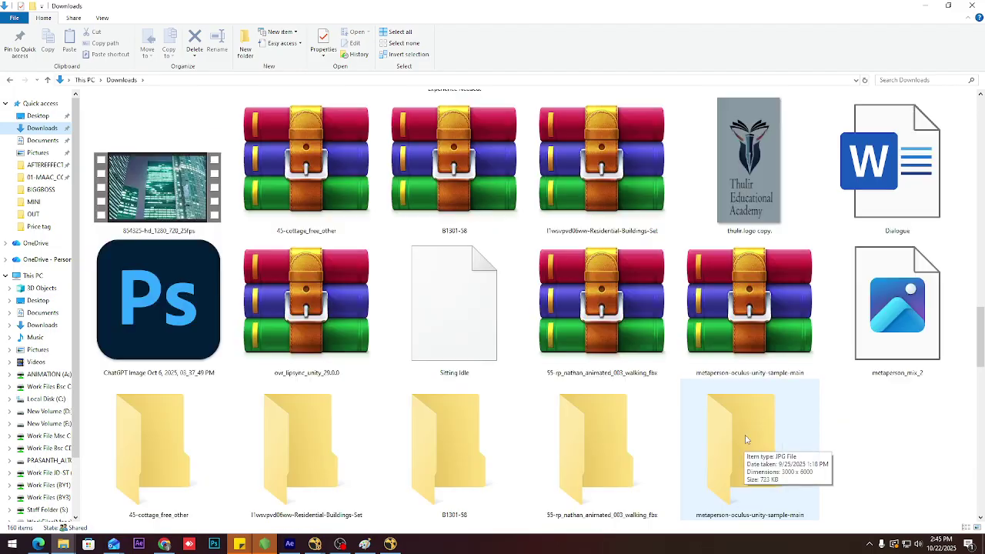
{"action": "scroll", "coordinate": [745, 439], "scroll_direction": "up", "scroll_amount": 2}
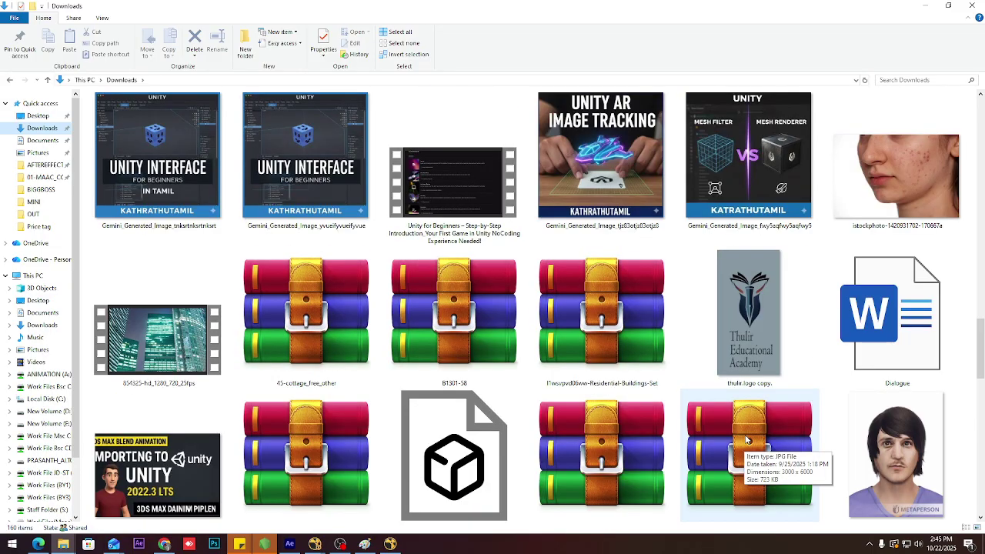
{"action": "scroll", "coordinate": [746, 439], "scroll_direction": "down", "scroll_amount": 2}
{"action": "scroll", "coordinate": [806, 402], "scroll_direction": "up", "scroll_amount": 2}
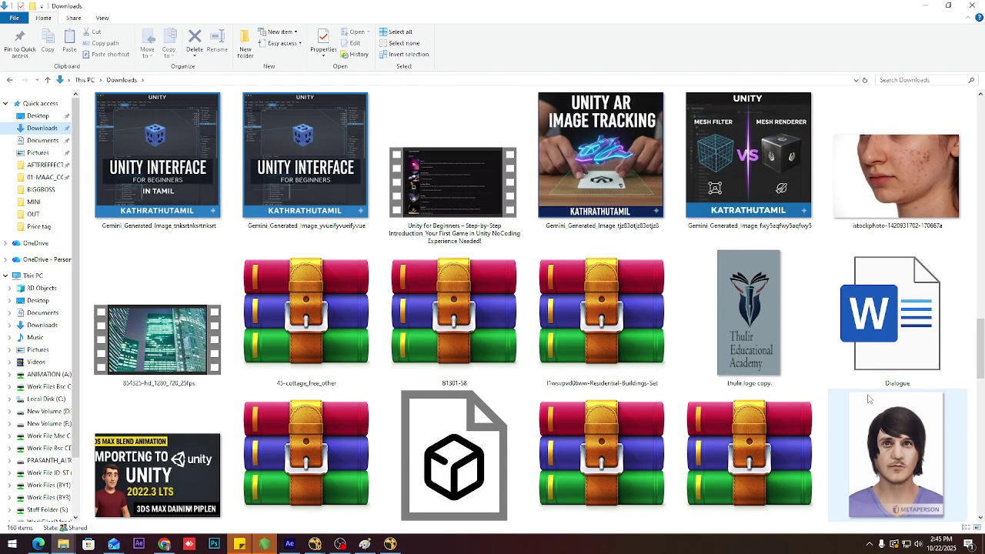
{"action": "left_click_drag", "start_coordinate": [389, 512], "coordinate": [369, 482]}
{"action": "mouse_move", "coordinate": [63, 544]}
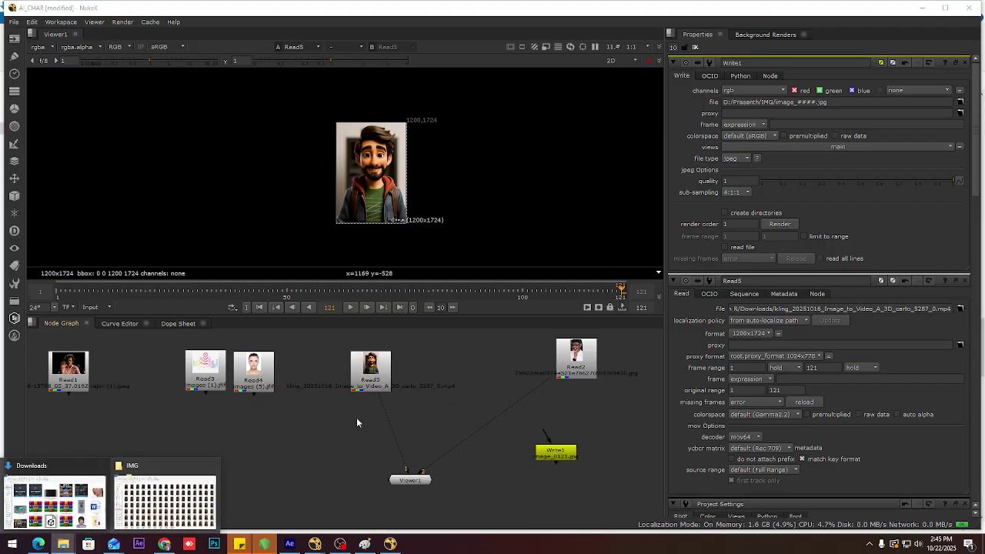
{"action": "left_click", "coordinate": [59, 497]}
{"action": "left_click_drag", "start_coordinate": [900, 168], "coordinate": [471, 385]}
{"action": "scroll", "coordinate": [471, 384], "scroll_direction": "up", "scroll_amount": 3}
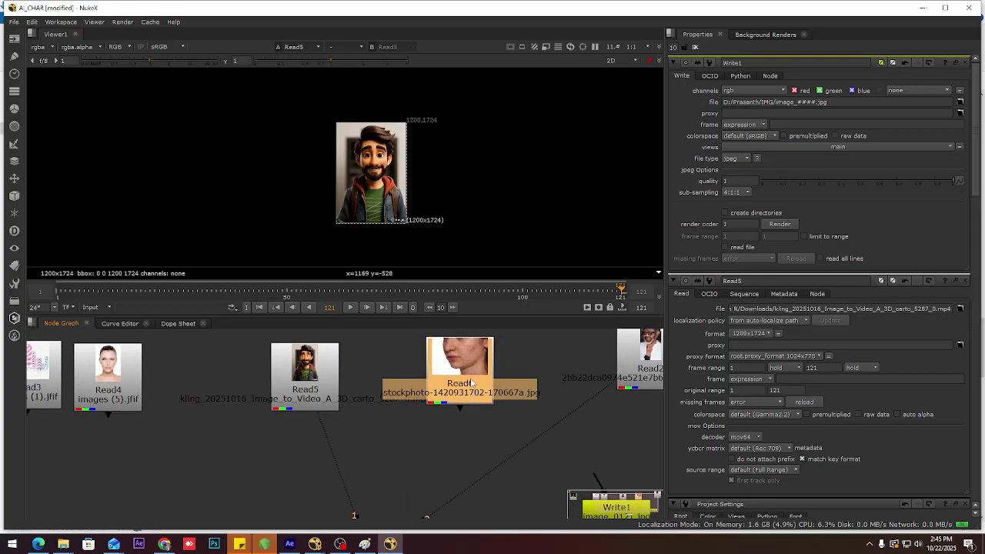
View the new Read6 face image in Viewer1, and disconnect Viewer1 from the Read nodes.
{"action": "key", "text": "1"}
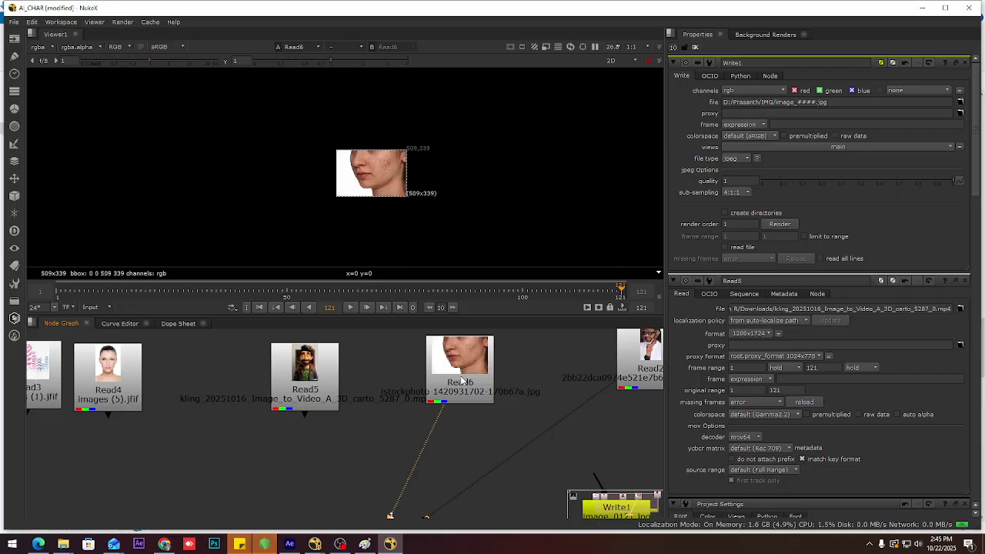
{"action": "scroll", "coordinate": [505, 419], "scroll_direction": "down", "scroll_amount": 5}
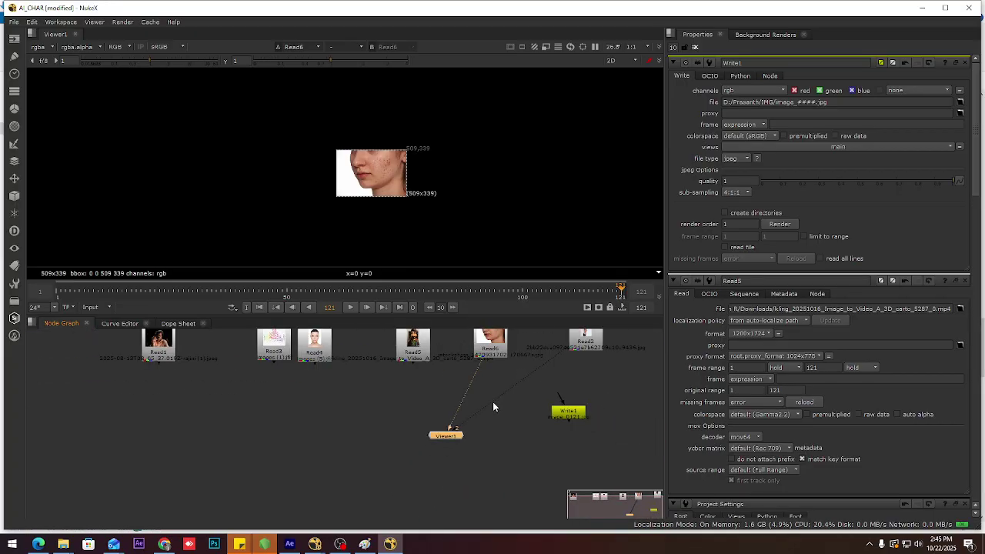
{"action": "middle_click_drag", "start_coordinate": [493, 406], "coordinate": [451, 468]}
{"action": "left_click_drag", "start_coordinate": [460, 456], "coordinate": [432, 446]}
Add a Merge node below Read5 and Read6, connecting its A input to Read5 and its B input to Read6.
{"action": "middle_click_drag", "start_coordinate": [426, 434], "coordinate": [340, 444]}
{"action": "scroll", "coordinate": [390, 447], "scroll_direction": "up", "scroll_amount": 3}
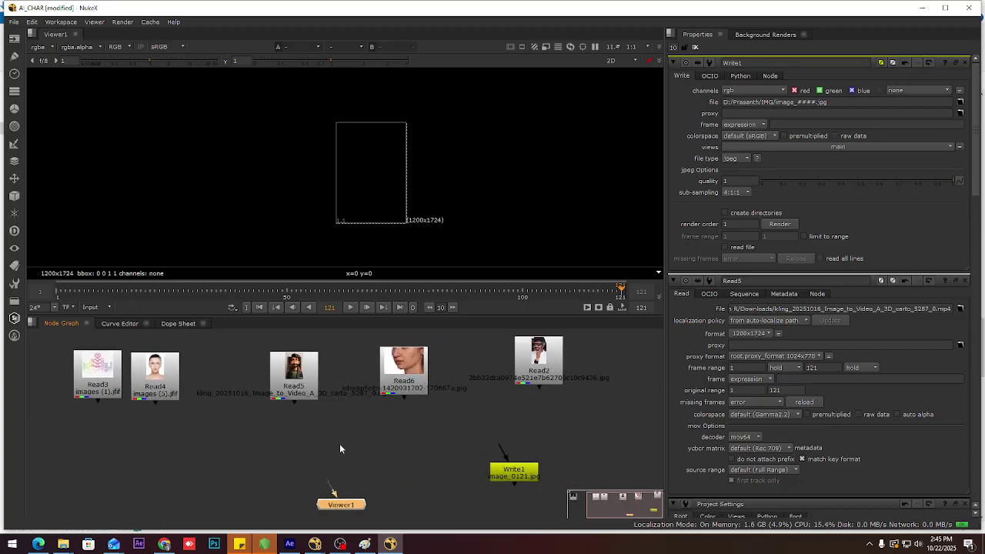
{"action": "key", "text": "m"}
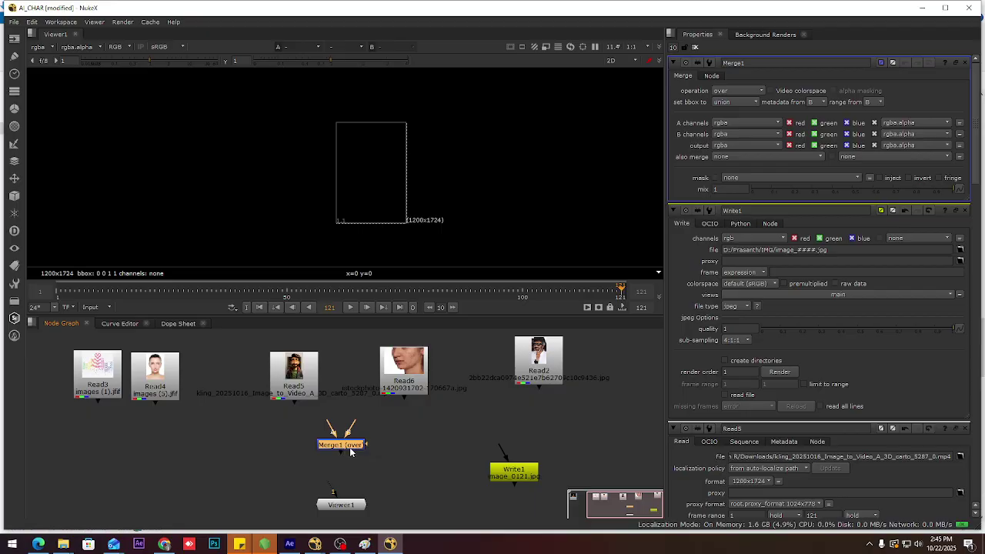
{"action": "scroll", "coordinate": [345, 451], "scroll_direction": "up", "scroll_amount": 5}
{"action": "middle_click_drag", "start_coordinate": [344, 446], "coordinate": [357, 477]}
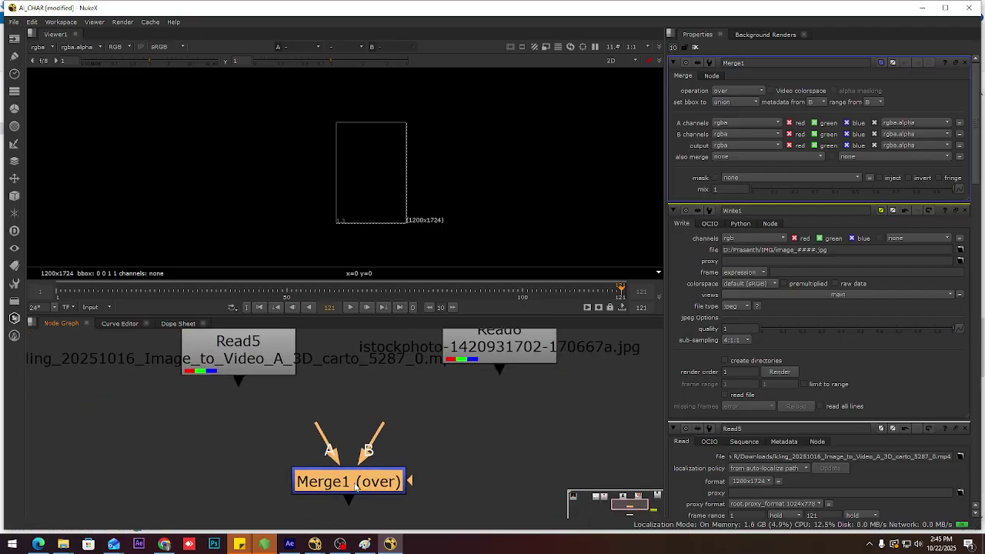
{"action": "left_click_drag", "start_coordinate": [358, 483], "coordinate": [370, 481]}
{"action": "left_click_drag", "start_coordinate": [337, 431], "coordinate": [314, 409]}
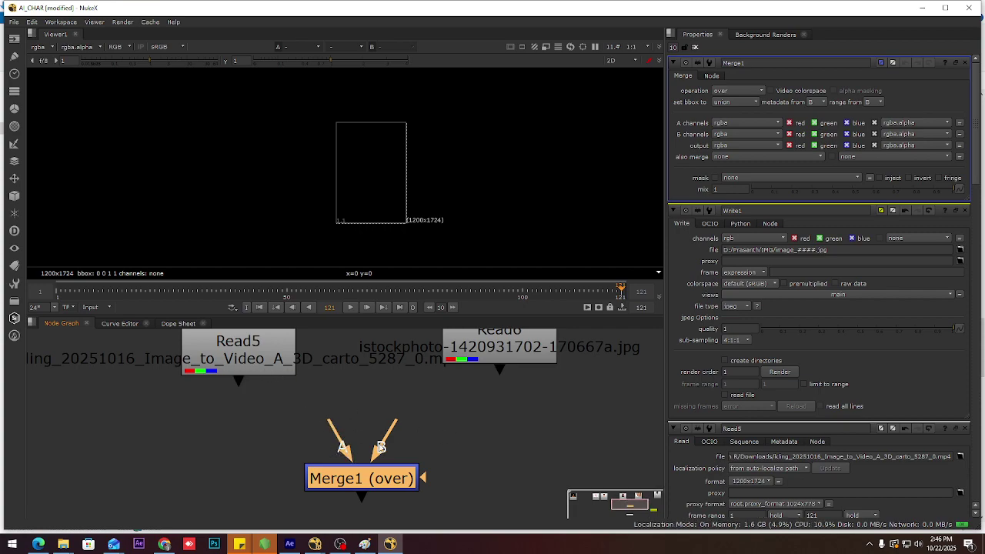
{"action": "left_click_drag", "start_coordinate": [381, 446], "coordinate": [257, 363]}
{"action": "scroll", "coordinate": [338, 446], "scroll_direction": "down", "scroll_amount": 4}
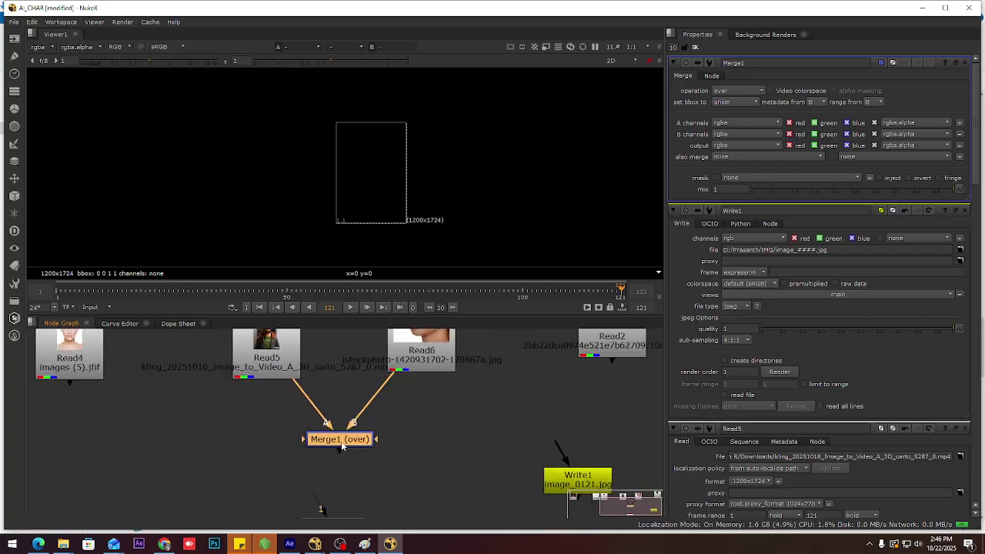
View Merge1 in Viewer1 and swap its A and B inputs so Read6 is merged over Read5.
{"action": "key", "text": "1"}
{"action": "scroll", "coordinate": [424, 145], "scroll_direction": "down", "scroll_amount": 3}
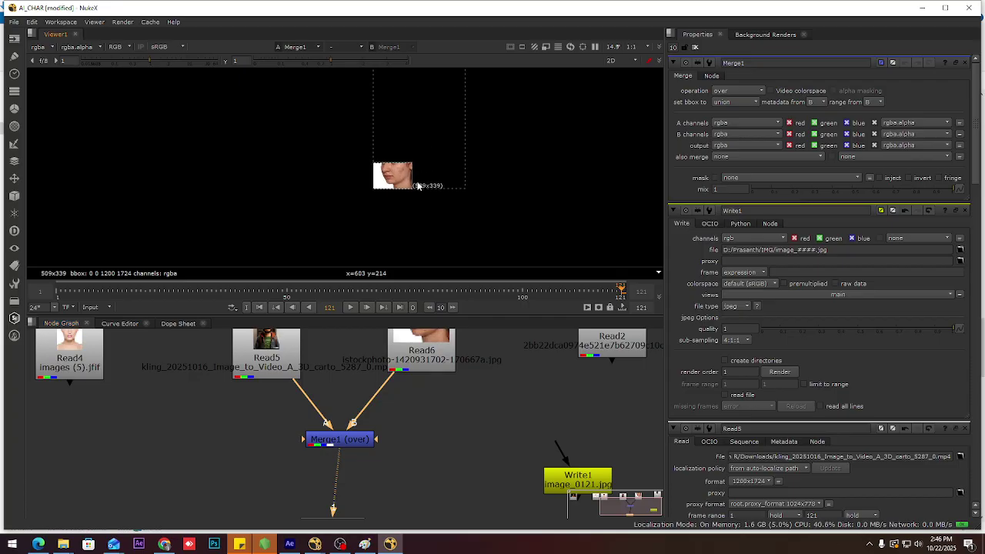
{"action": "left_click", "coordinate": [354, 444]}
{"action": "key", "text": "shift+x"}
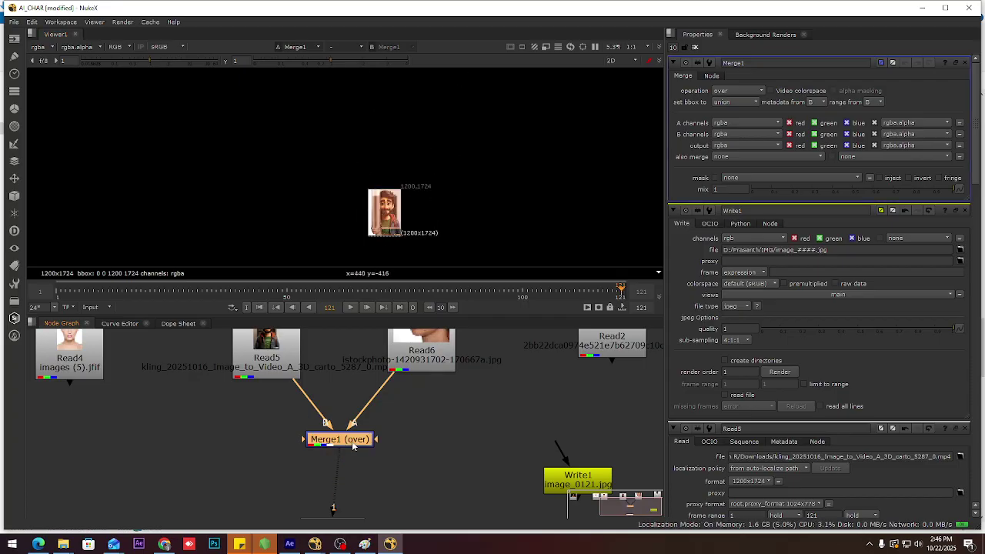
{"action": "key", "text": "Tab"}
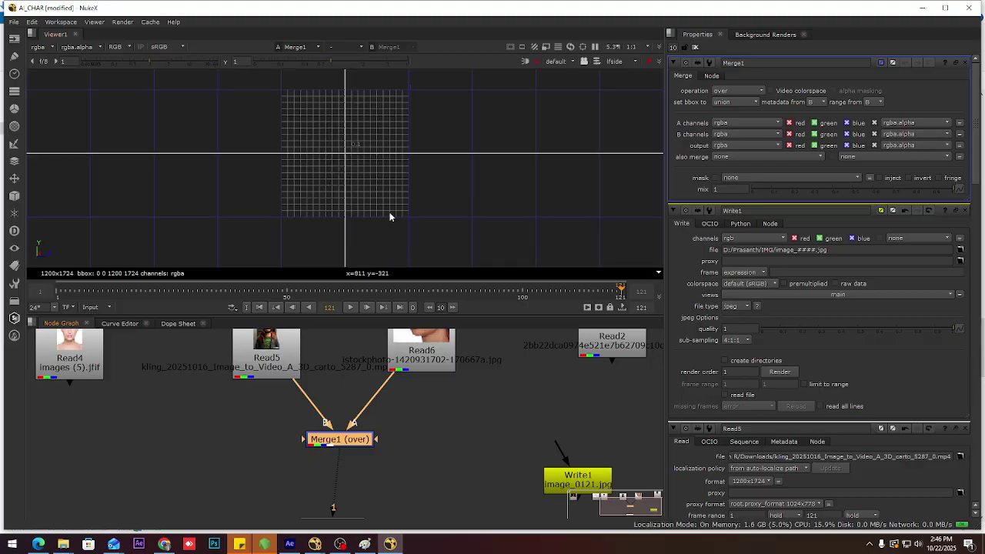
Return Viewer1 to the 2D view and disconnect Merge1's A and B inputs from Read6 and Read5.
{"action": "key", "text": "Tab"}
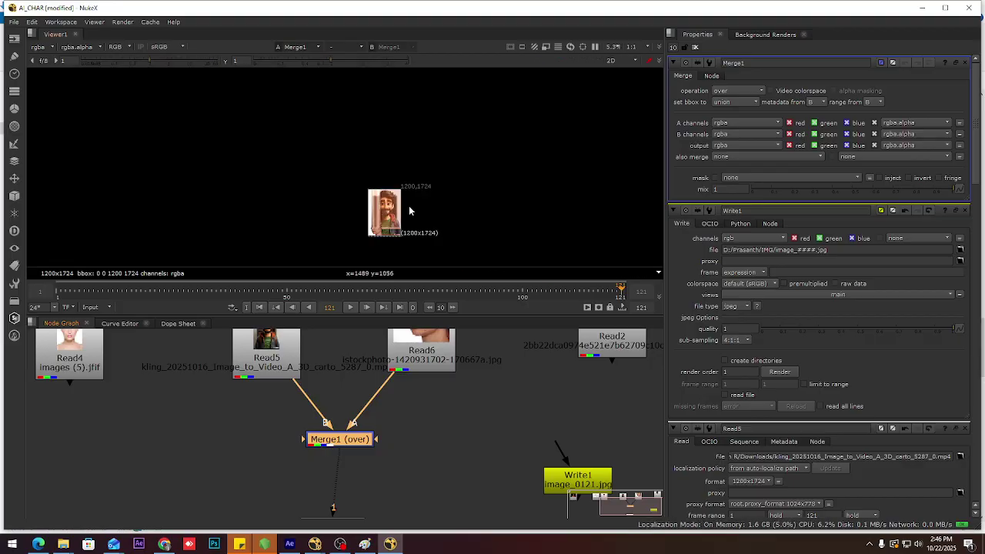
{"action": "scroll", "coordinate": [417, 186], "scroll_direction": "up", "scroll_amount": 1}
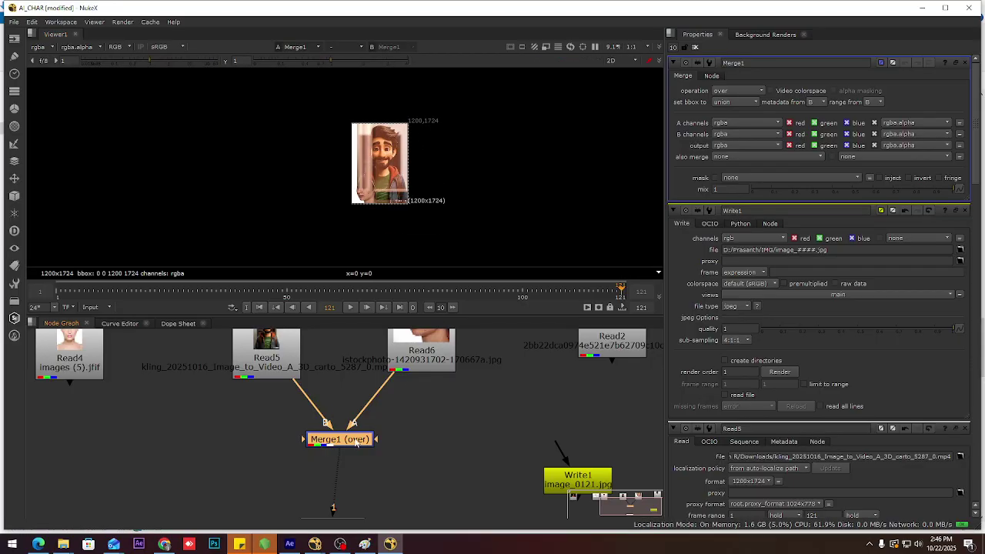
{"action": "middle_click_drag", "start_coordinate": [387, 416], "coordinate": [373, 469]}
{"action": "left_click", "coordinate": [250, 413]}
{"action": "left_click", "coordinate": [386, 408]}
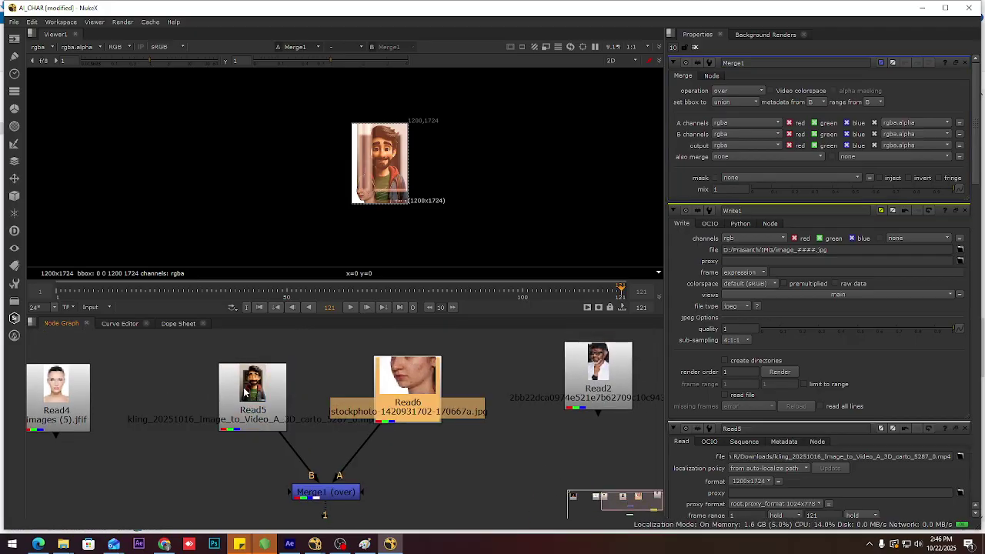
{"action": "left_click_drag", "start_coordinate": [258, 401], "coordinate": [224, 370]}
{"action": "left_click_drag", "start_coordinate": [314, 474], "coordinate": [358, 463]}
View Read5 and Read6 one after the other in Viewer1 to compare their image resolutions.
{"action": "double_click", "coordinate": [223, 382]}
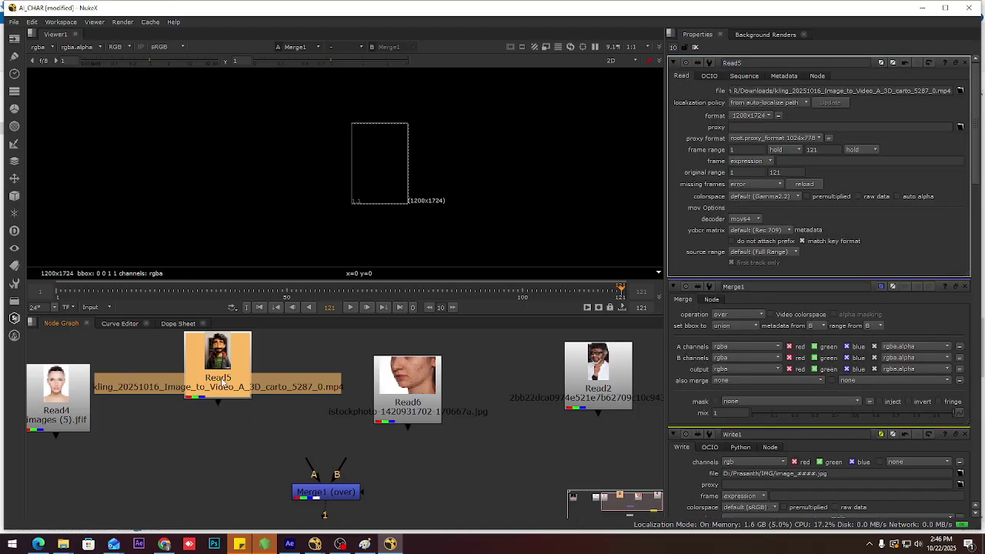
{"action": "key", "text": "1"}
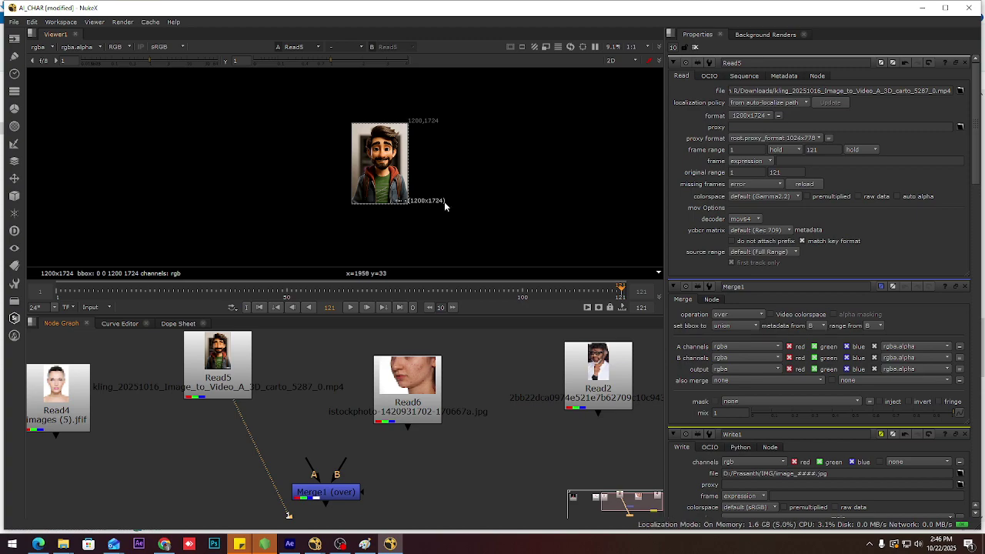
{"action": "left_click", "coordinate": [412, 393]}
{"action": "key", "text": "1"}
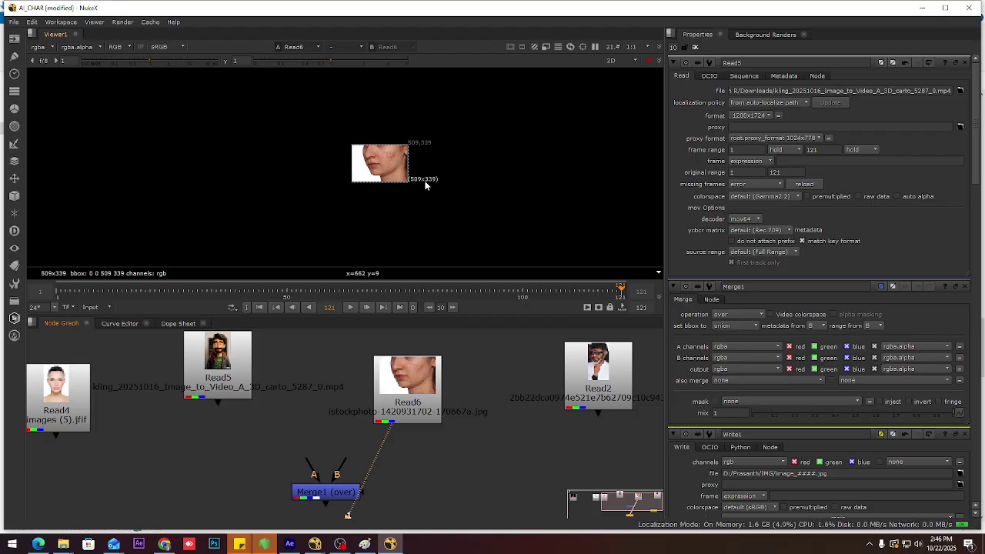
Reposition Read6 and Read5 above Merge1 and check each one's format again in Viewer1.
{"action": "mouse_move", "coordinate": [391, 423]}
{"action": "left_mouse_down"}
{"action": "mouse_move", "coordinate": [387, 445]}
{"action": "mouse_move", "coordinate": [407, 351]}
{"action": "mouse_move", "coordinate": [385, 438]}
{"action": "left_mouse_up"}
{"action": "left_click_drag", "start_coordinate": [230, 375], "coordinate": [251, 378]}
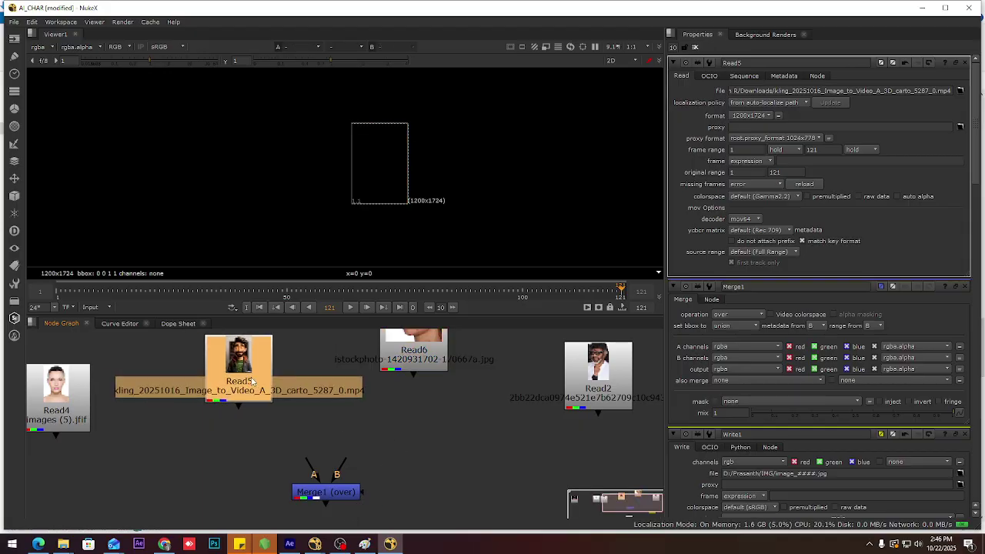
{"action": "key", "text": "1"}
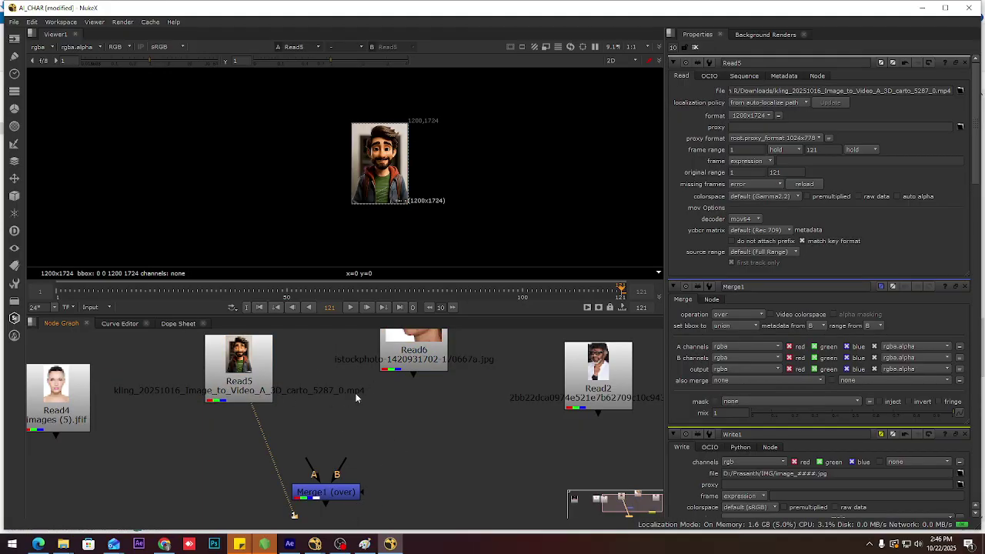
{"action": "left_click", "coordinate": [411, 363]}
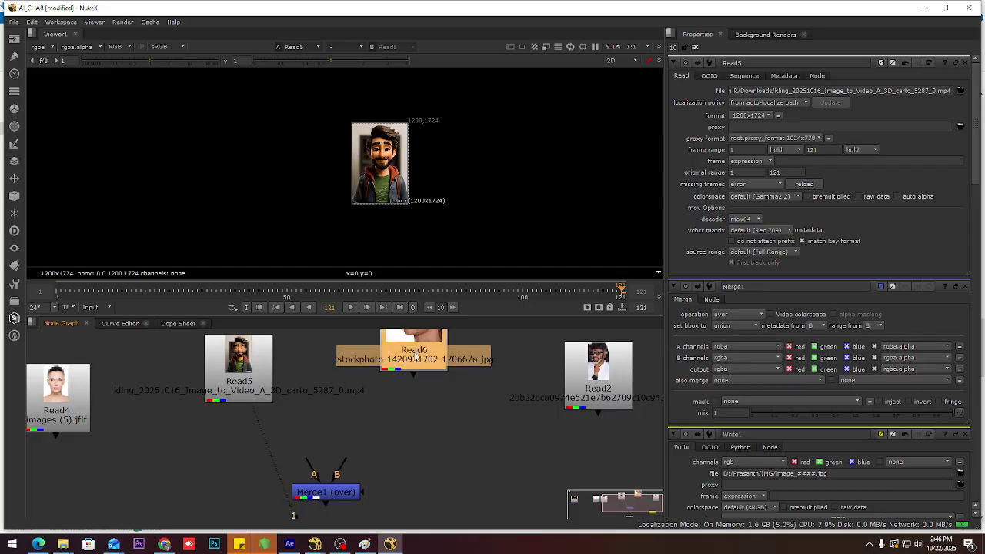
{"action": "key", "text": "1"}
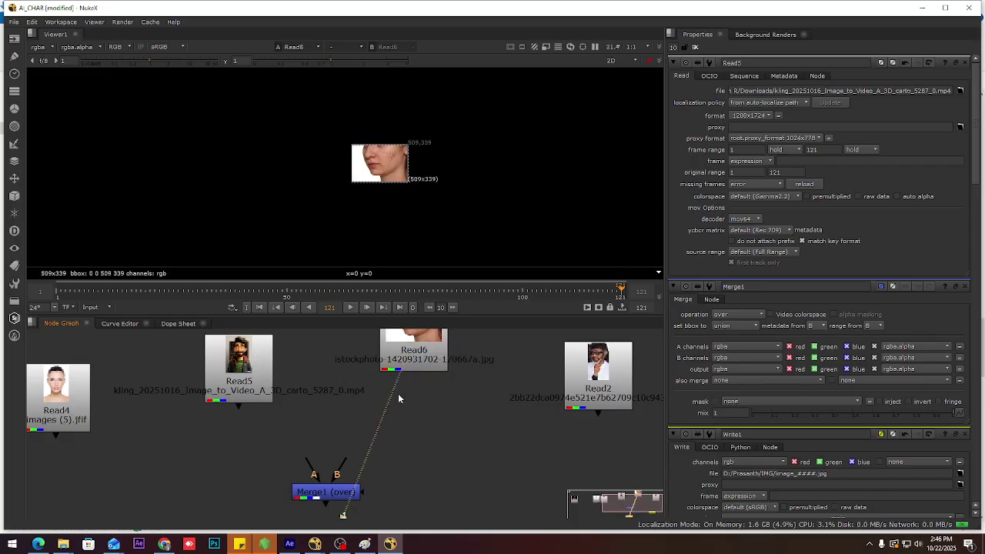
Add a Reformat node directly below Read6 and check its output format in Viewer1.
{"action": "key", "text": "Tab"}
{"action": "left_click", "coordinate": [486, 429]}
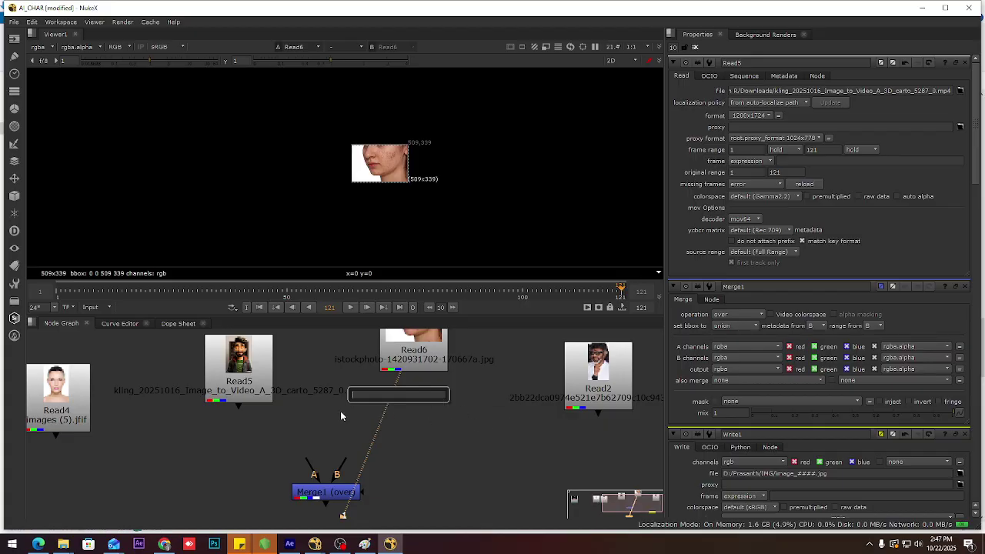
{"action": "type", "text": "refor"}
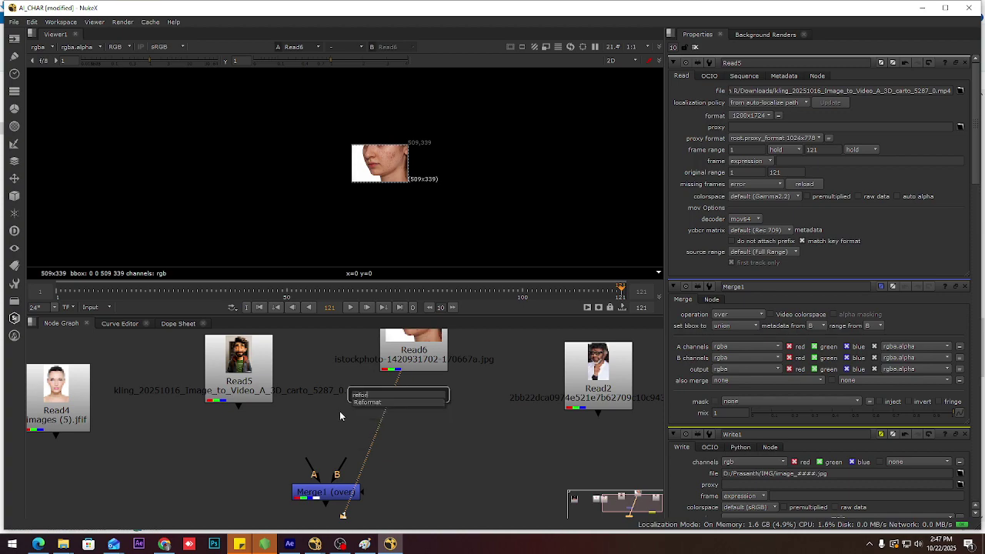
{"action": "left_click", "coordinate": [376, 401]}
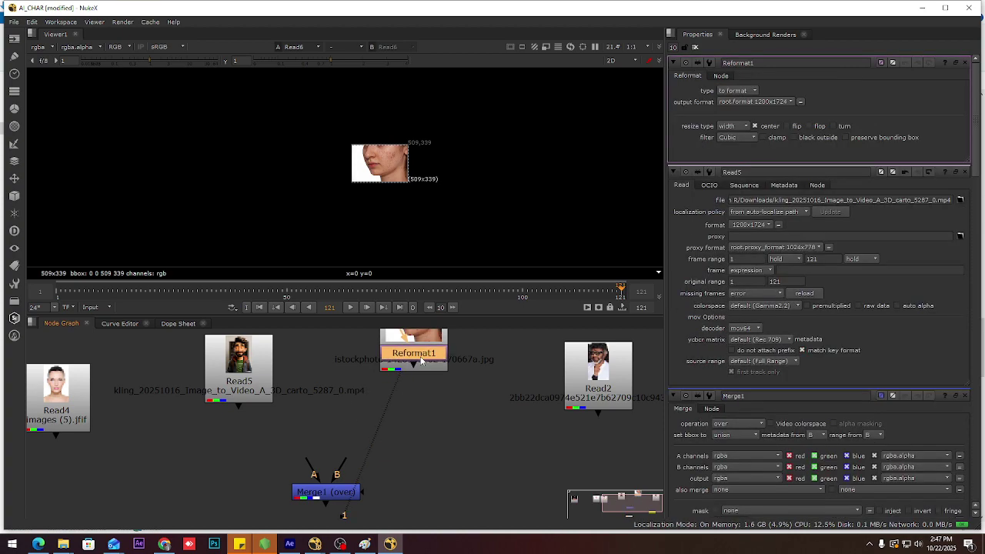
{"action": "left_click_drag", "start_coordinate": [419, 363], "coordinate": [421, 400]}
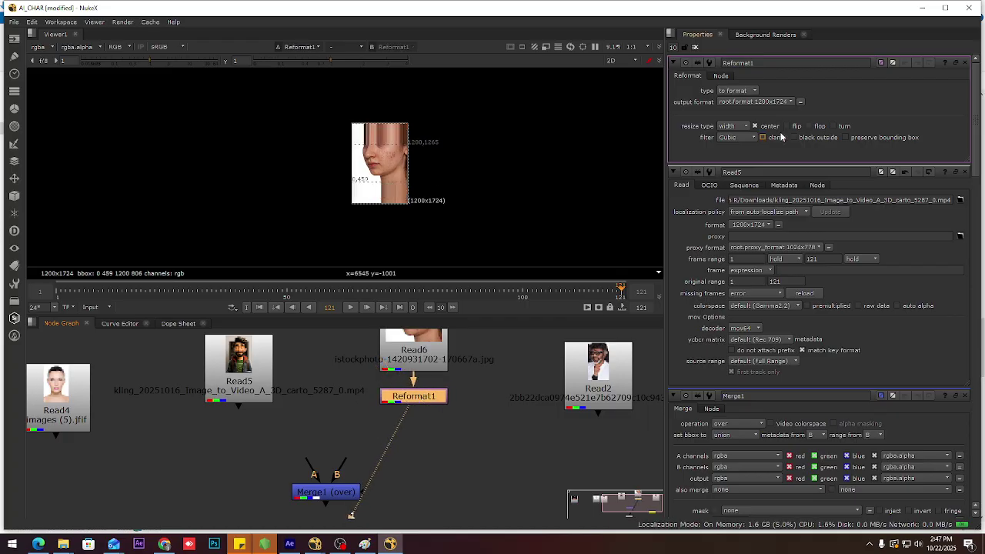
{"action": "left_click", "coordinate": [780, 102]}
{"action": "left_click", "coordinate": [778, 101]}
Connect Merge1's A input to Reformat1 and its B input to Read5, and view the merge in Viewer1.
{"action": "left_click", "coordinate": [239, 360]}
{"action": "key", "text": "1"}
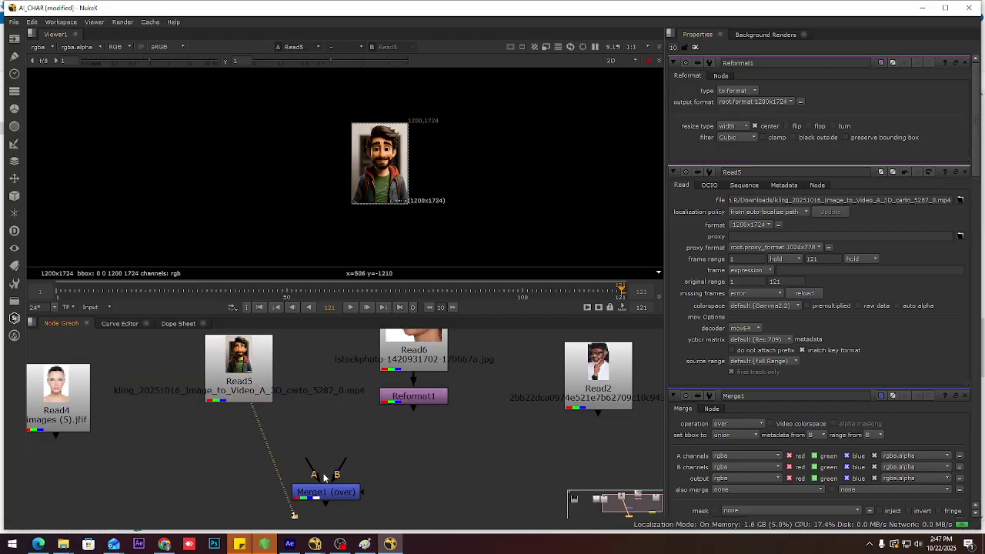
{"action": "left_click_drag", "start_coordinate": [312, 466], "coordinate": [255, 392]}
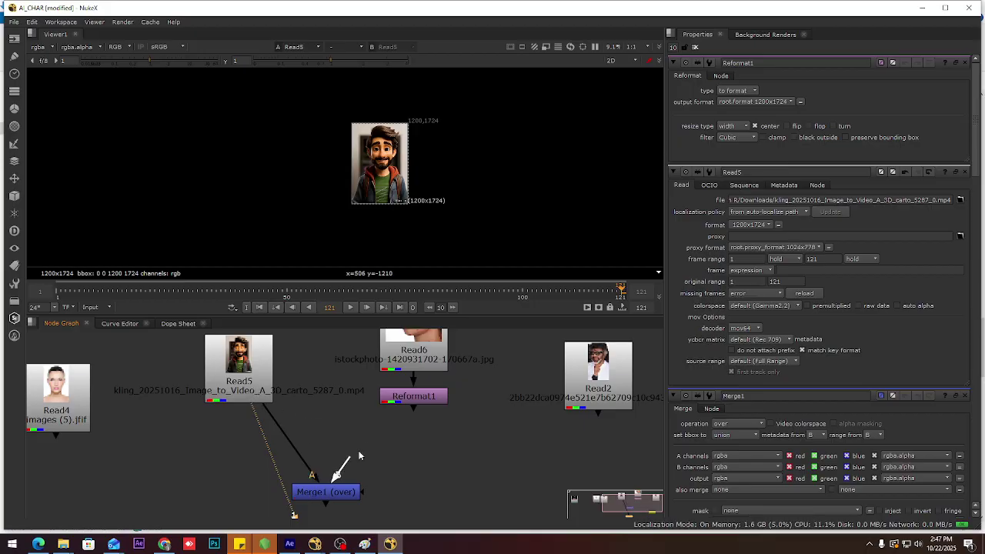
{"action": "left_click_drag", "start_coordinate": [267, 414], "coordinate": [413, 395]}
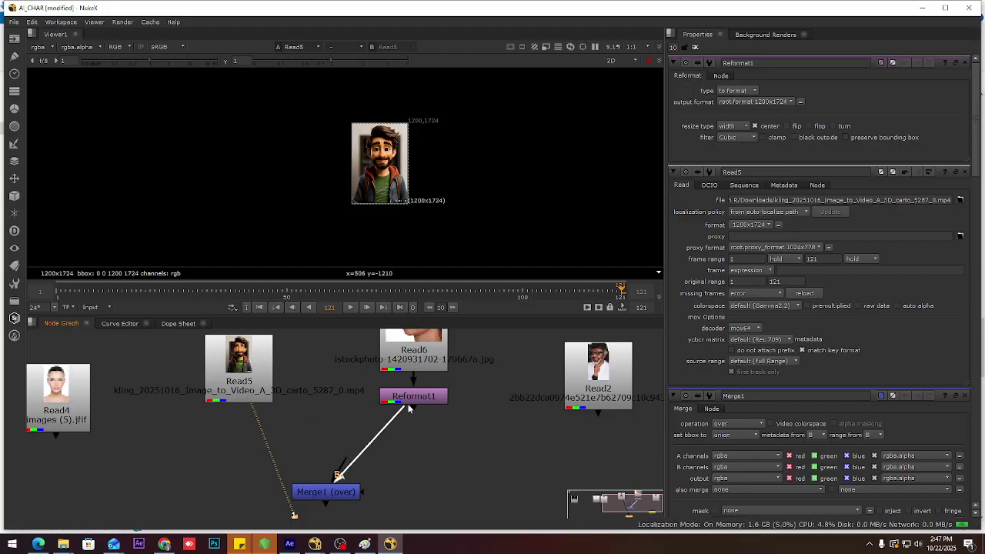
{"action": "left_click_drag", "start_coordinate": [342, 461], "coordinate": [254, 398]}
{"action": "left_click_drag", "start_coordinate": [335, 499], "coordinate": [340, 487]}
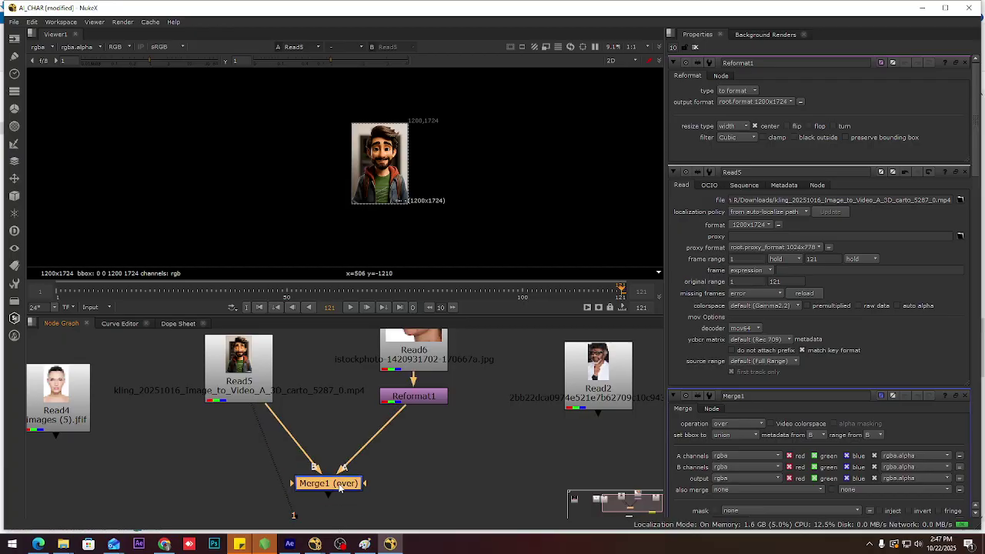
{"action": "key", "text": "1"}
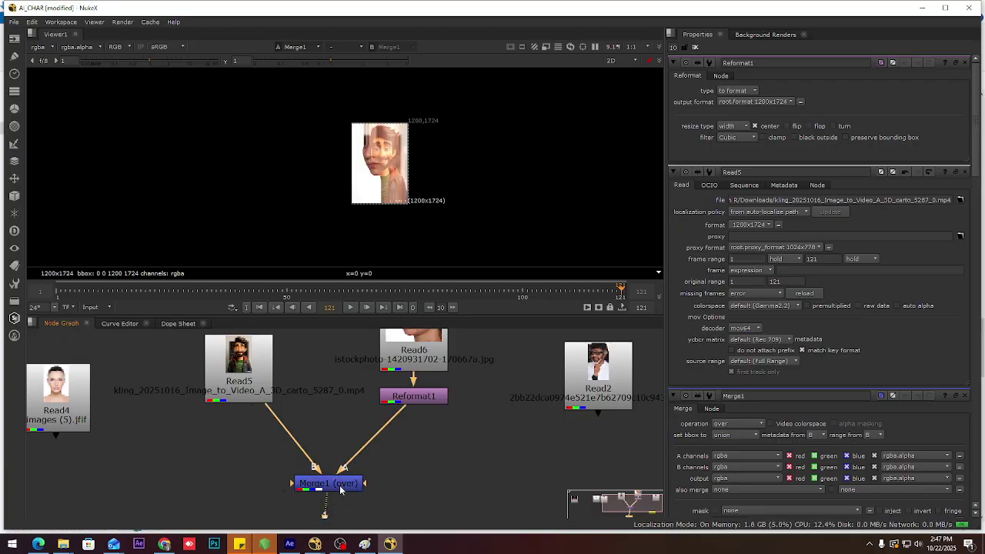
Compare the outputs of Reformat1, the original Read6 and Merge1 in Viewer1.
{"action": "left_click", "coordinate": [423, 398]}
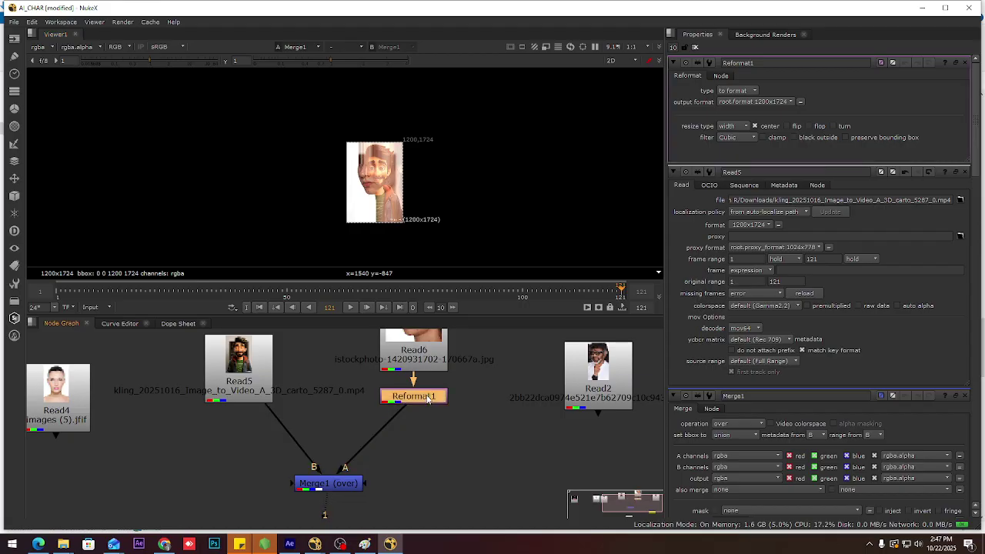
{"action": "key", "text": "1"}
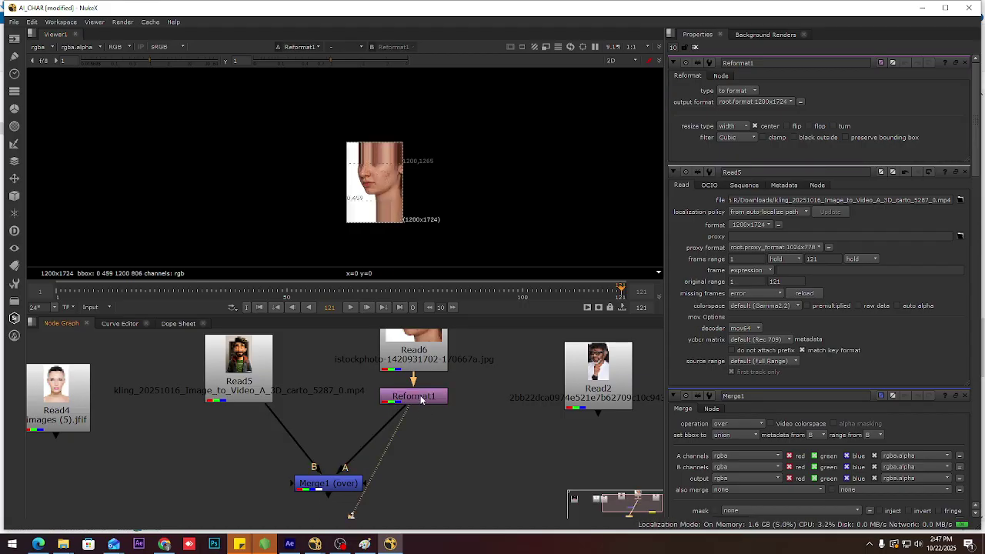
{"action": "left_click", "coordinate": [430, 359]}
{"action": "key", "text": "1"}
{"action": "left_click", "coordinate": [420, 398]}
{"action": "key", "text": "1"}
{"action": "left_click", "coordinate": [345, 484]}
{"action": "key", "text": "1"}
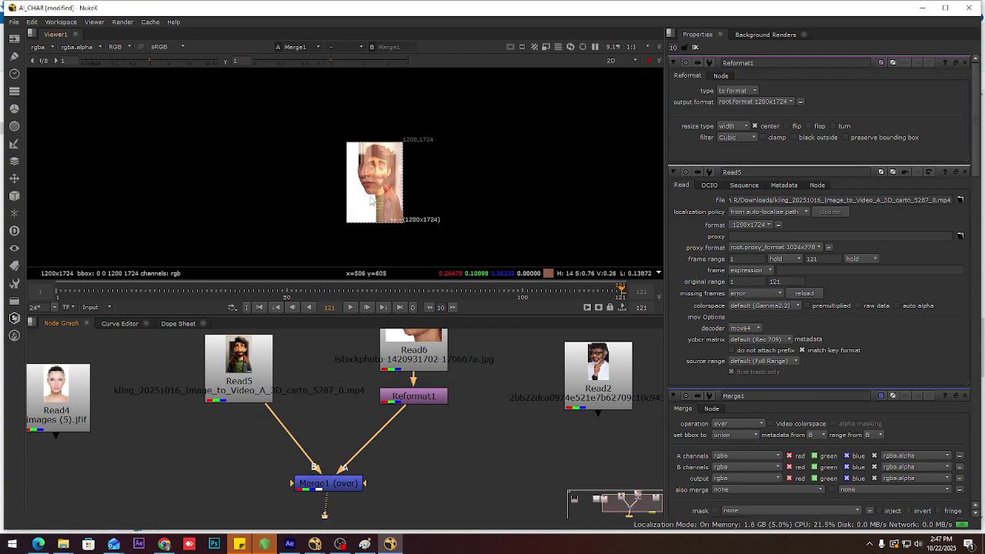
Review the complete node graph from the Read nodes through Reformat1 and Merge1 to Viewer1.
{"action": "middle_click_drag", "start_coordinate": [407, 388], "coordinate": [418, 412]}
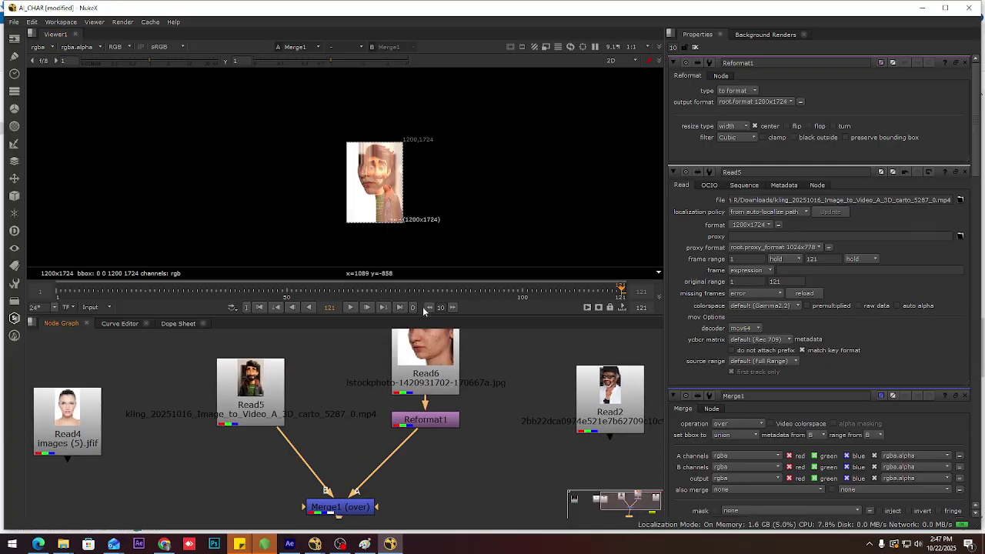
{"action": "middle_click_drag", "start_coordinate": [427, 341], "coordinate": [423, 397]}
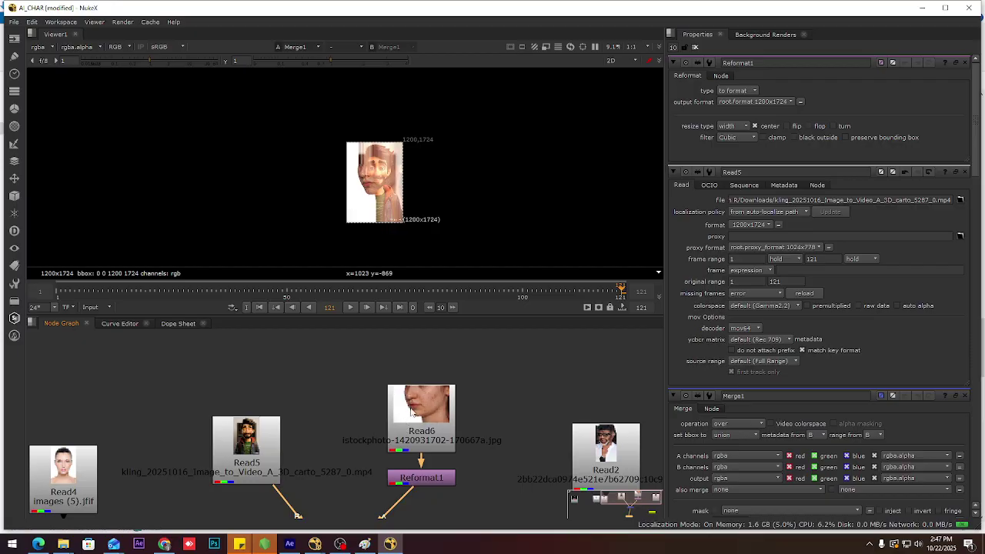
{"action": "middle_click_drag", "start_coordinate": [412, 413], "coordinate": [418, 367]}
{"action": "scroll", "coordinate": [436, 370], "scroll_direction": "down", "scroll_amount": 3}
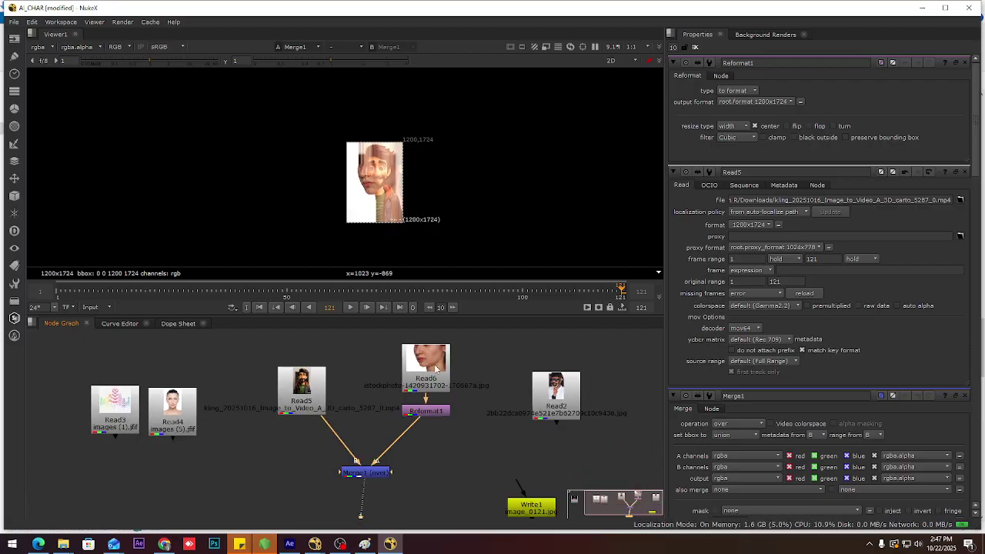
{"action": "middle_click_drag", "start_coordinate": [457, 398], "coordinate": [430, 372]}
{"action": "scroll", "coordinate": [441, 388], "scroll_direction": "down", "scroll_amount": 3}
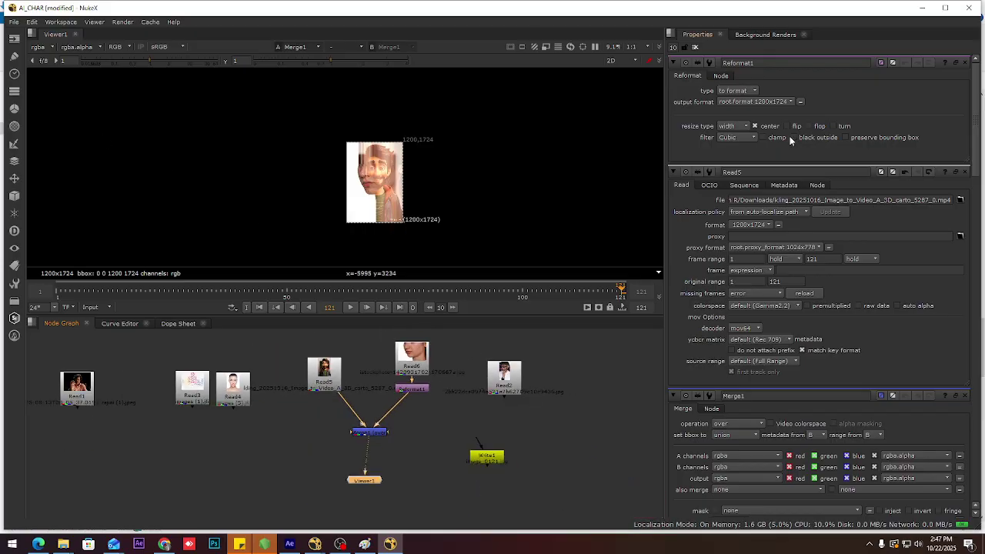
{"action": "middle_click_drag", "start_coordinate": [474, 426], "coordinate": [424, 445]}
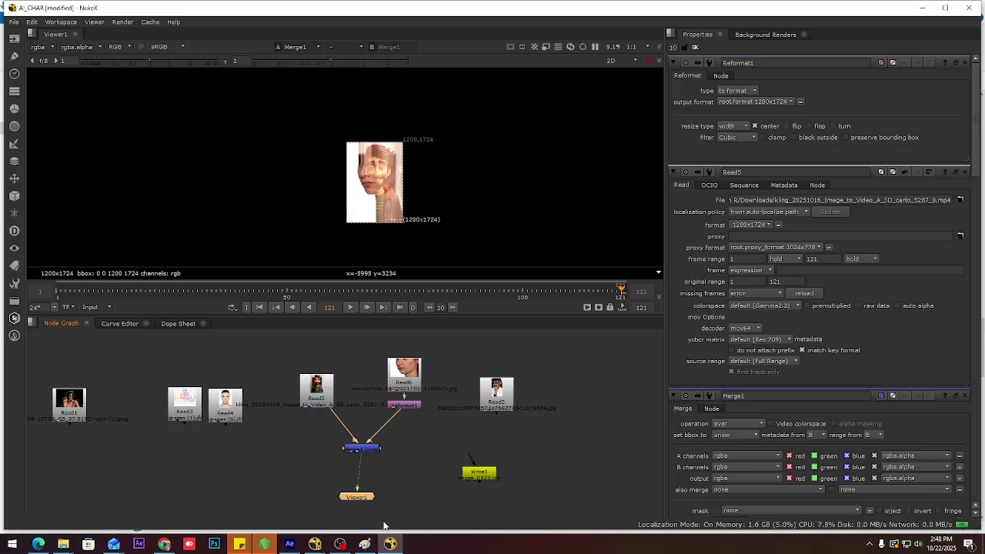
{"action": "left_click", "coordinate": [341, 544]}
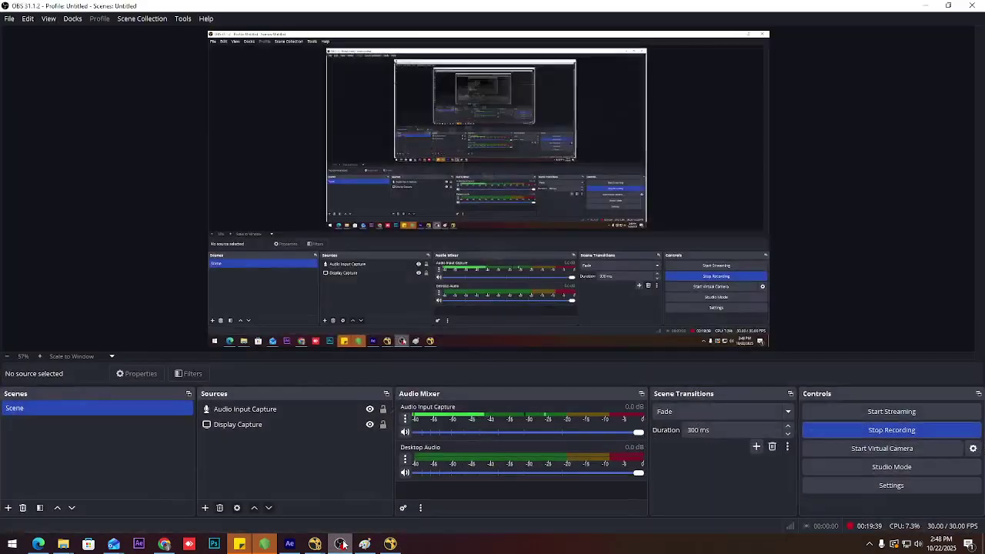